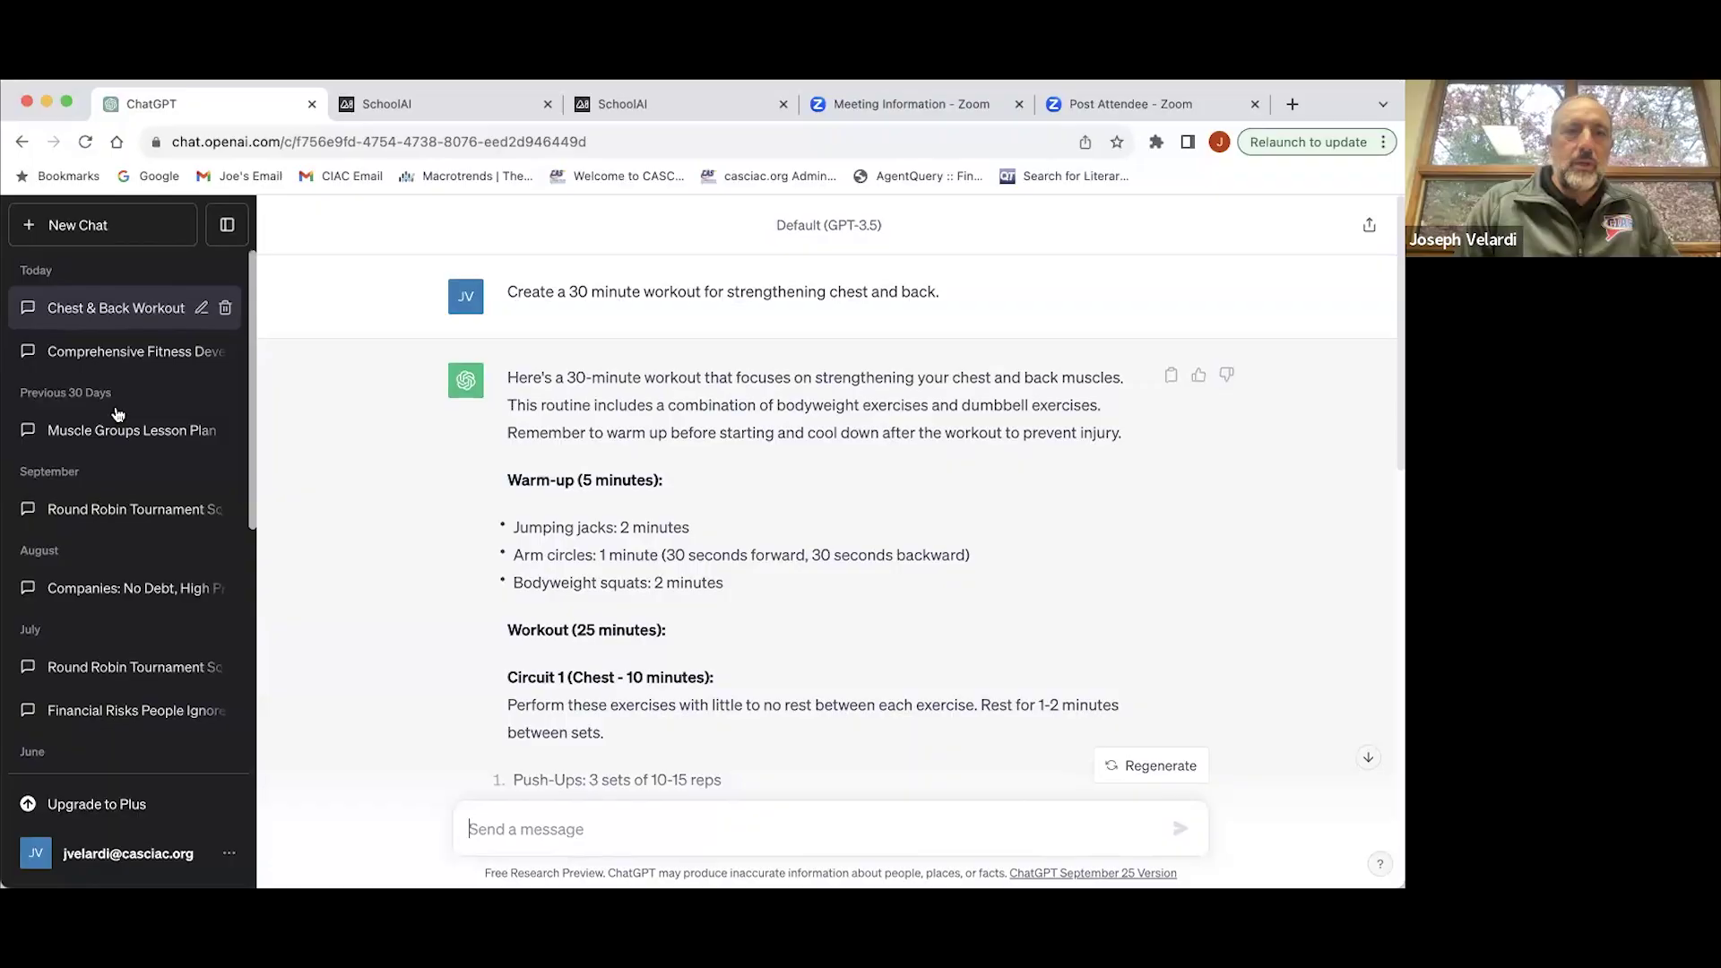
Step: Open the Muscle Groups Lesson Plan chat and return to its 40-minute 4th grade prompt
left_click(135, 431)
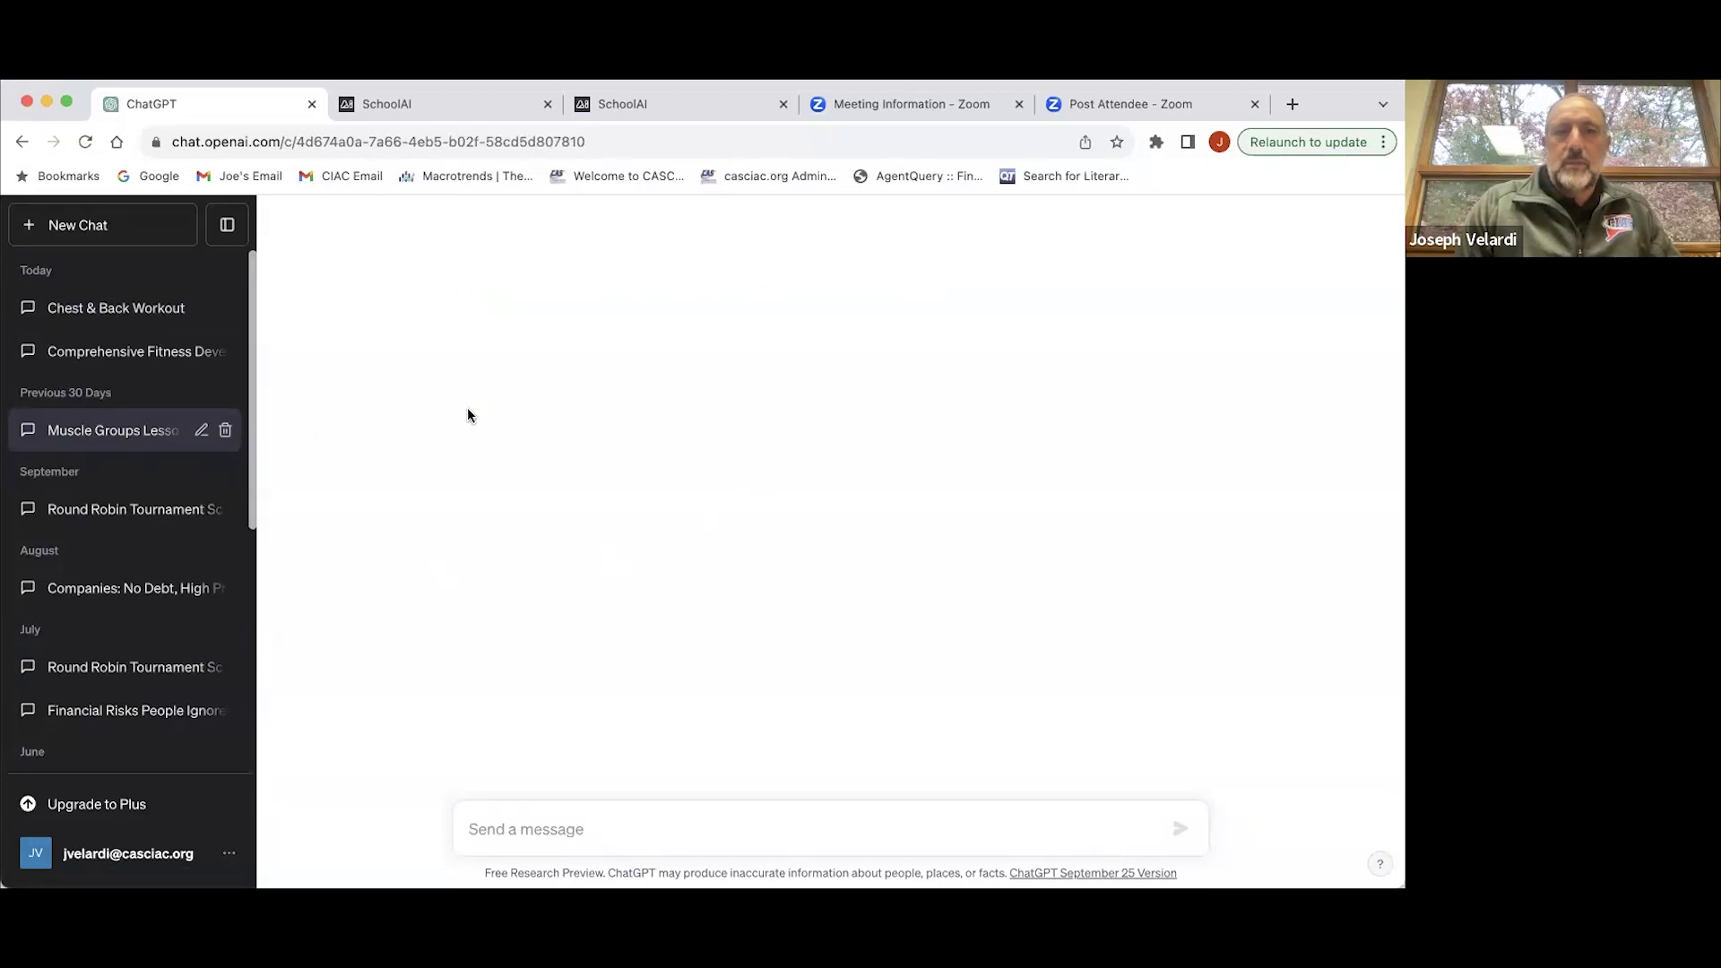
scroll(584, 432, "up", 15)
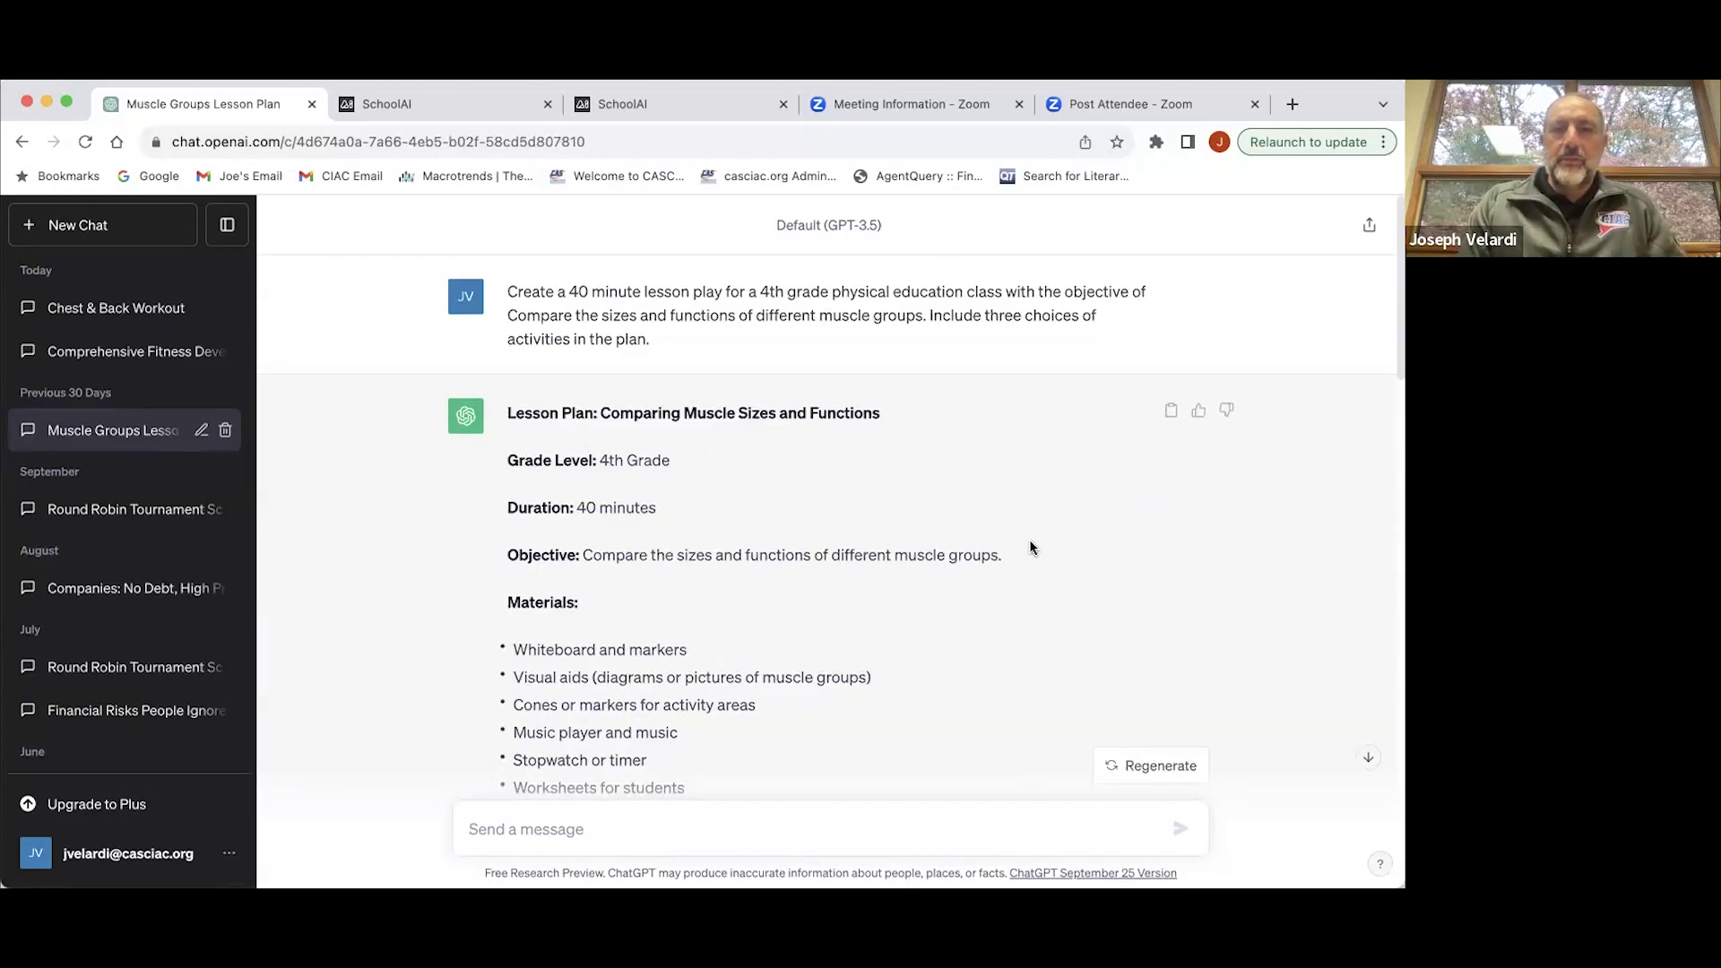
scroll(1030, 542, "down", 1)
scroll(1030, 543, "up", 1)
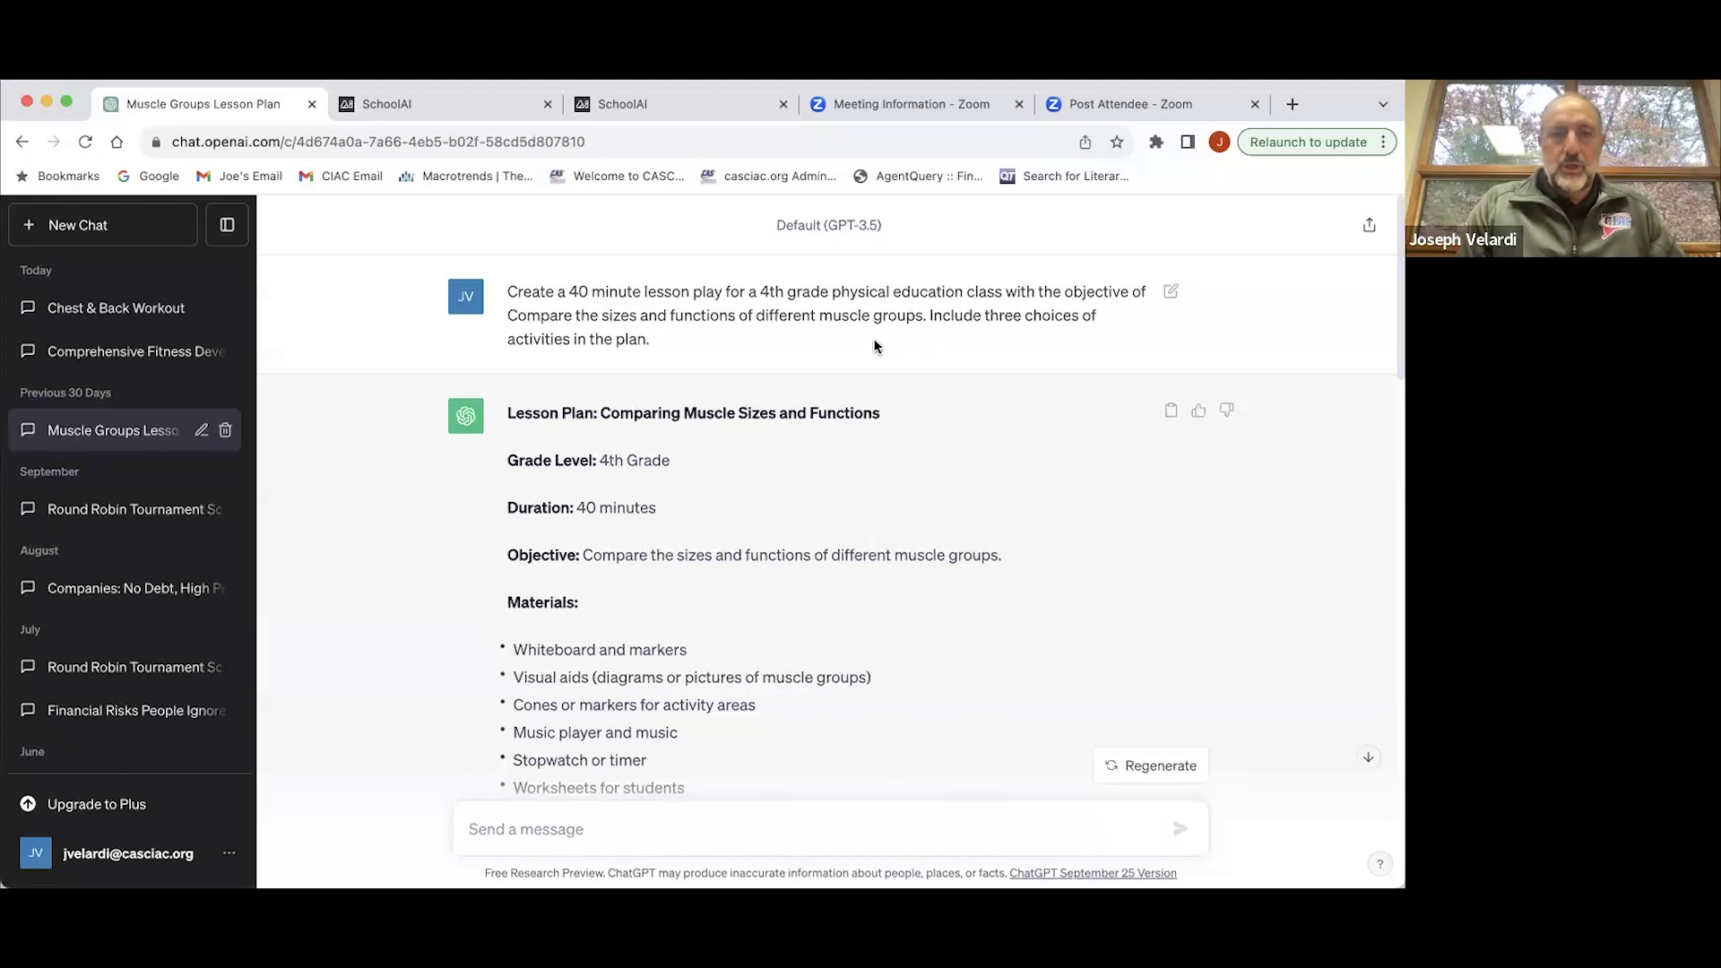
scroll(865, 543, "down", 5)
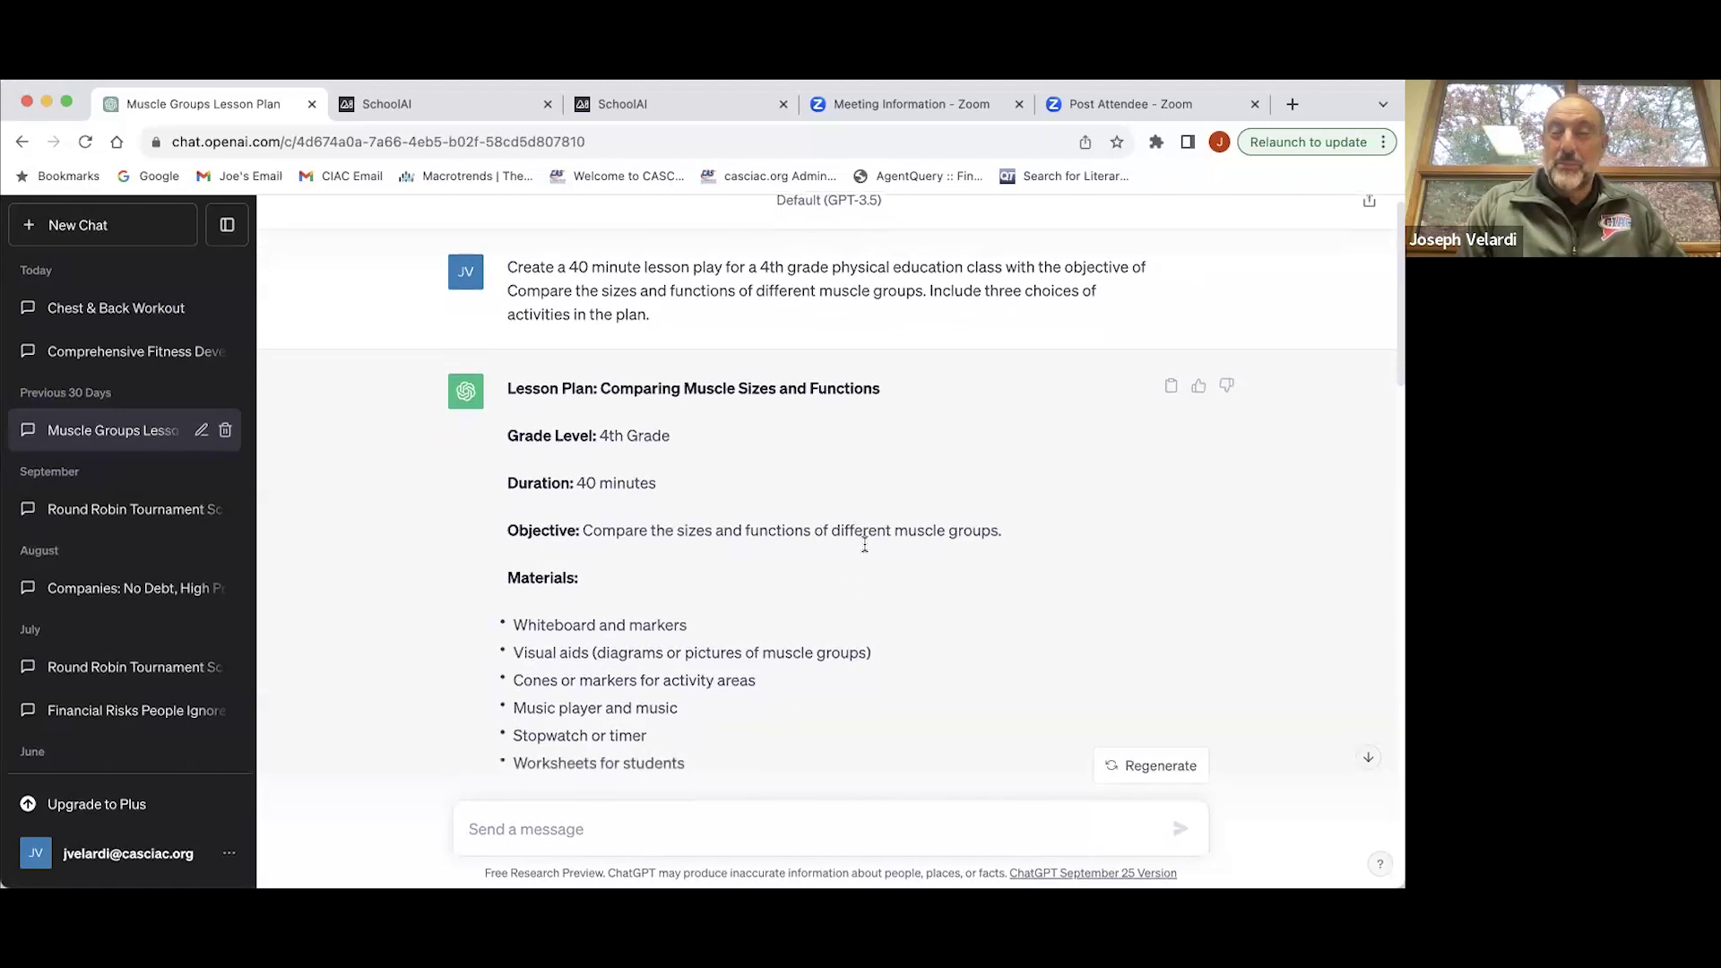
scroll(865, 549, "down", 1)
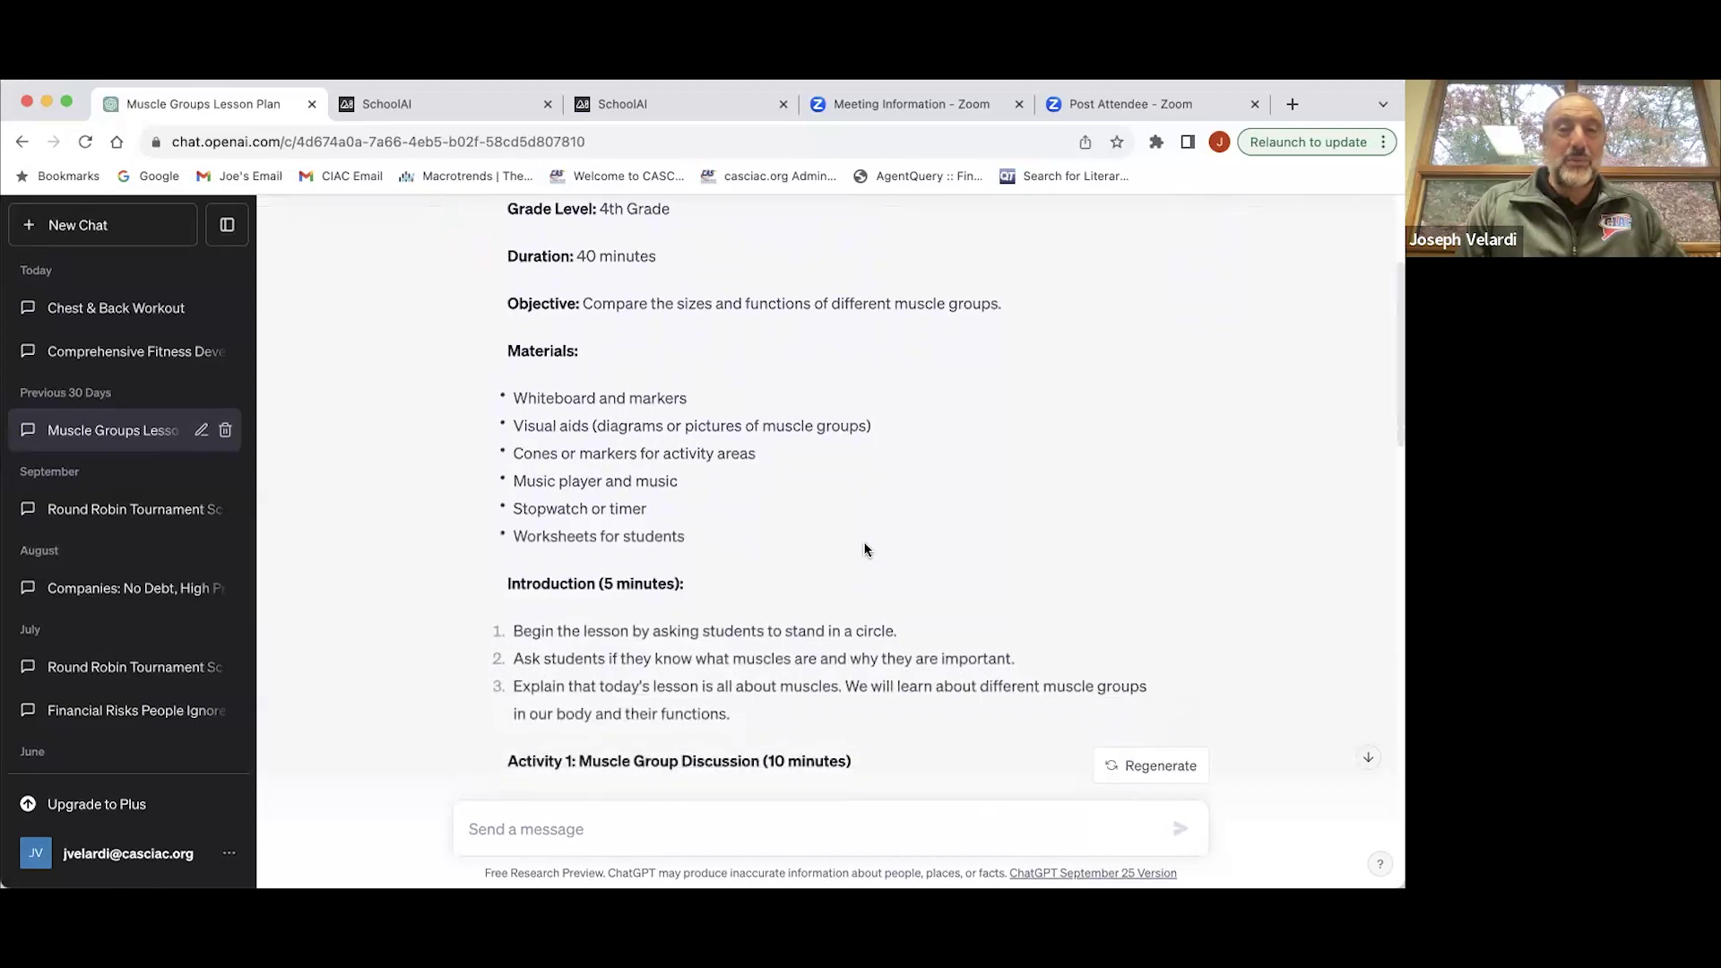
scroll(865, 549, "down", 3)
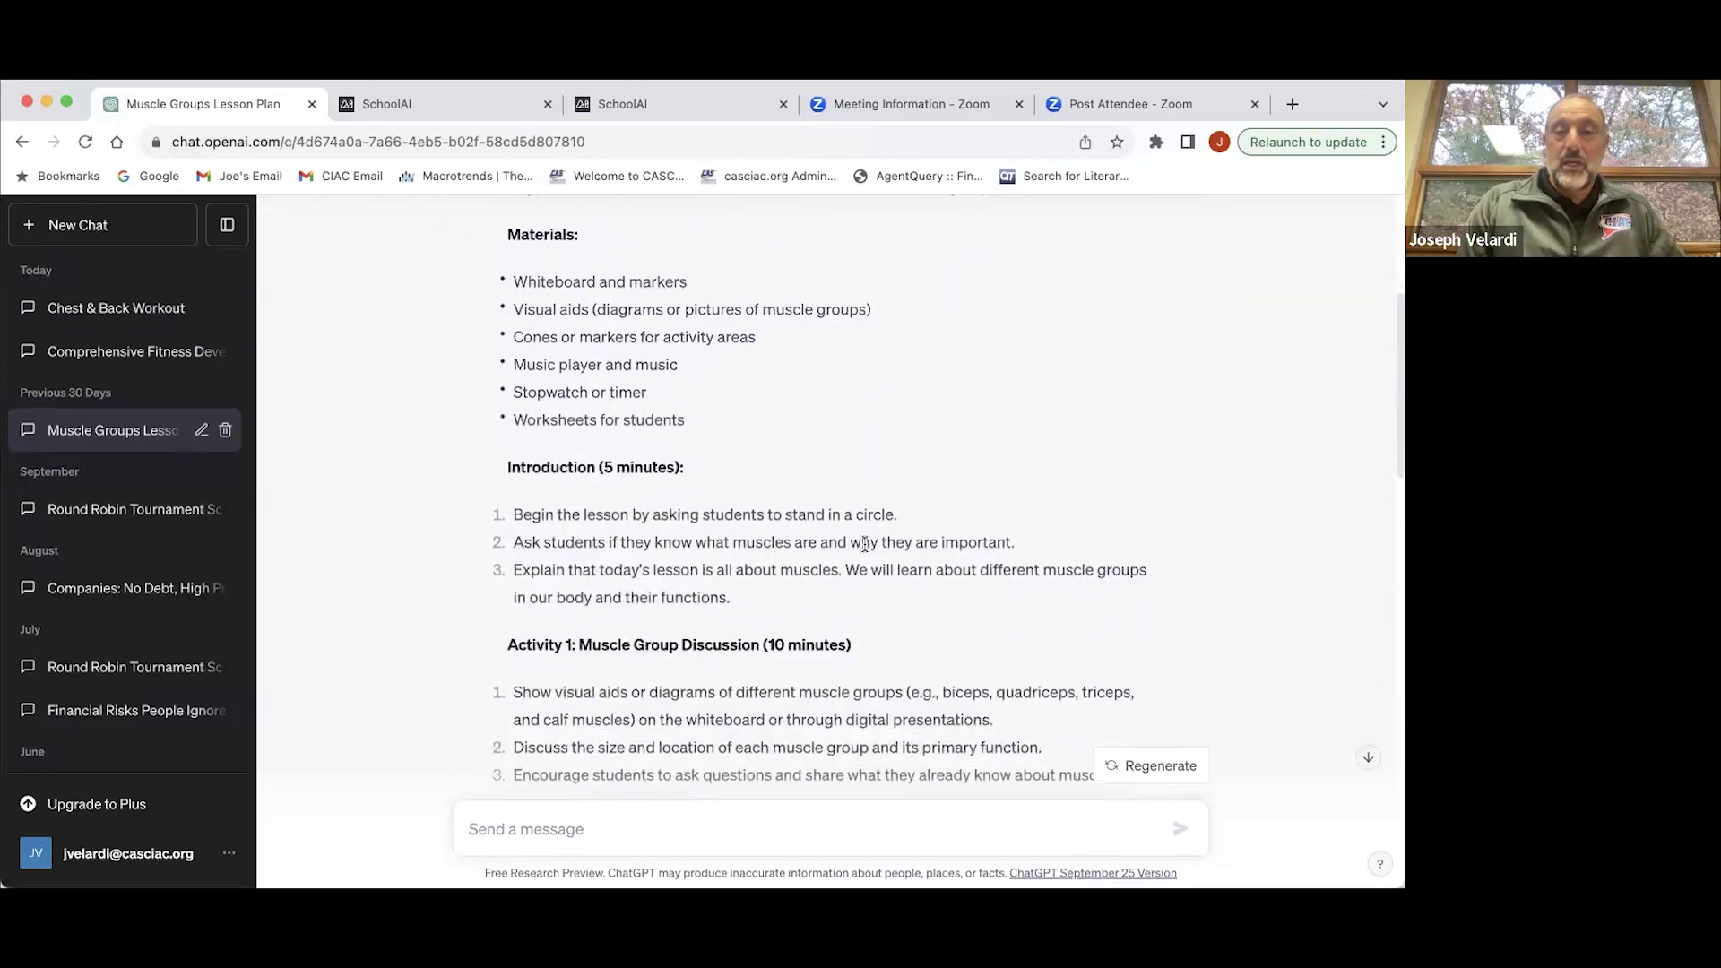
scroll(865, 543, "down", 10)
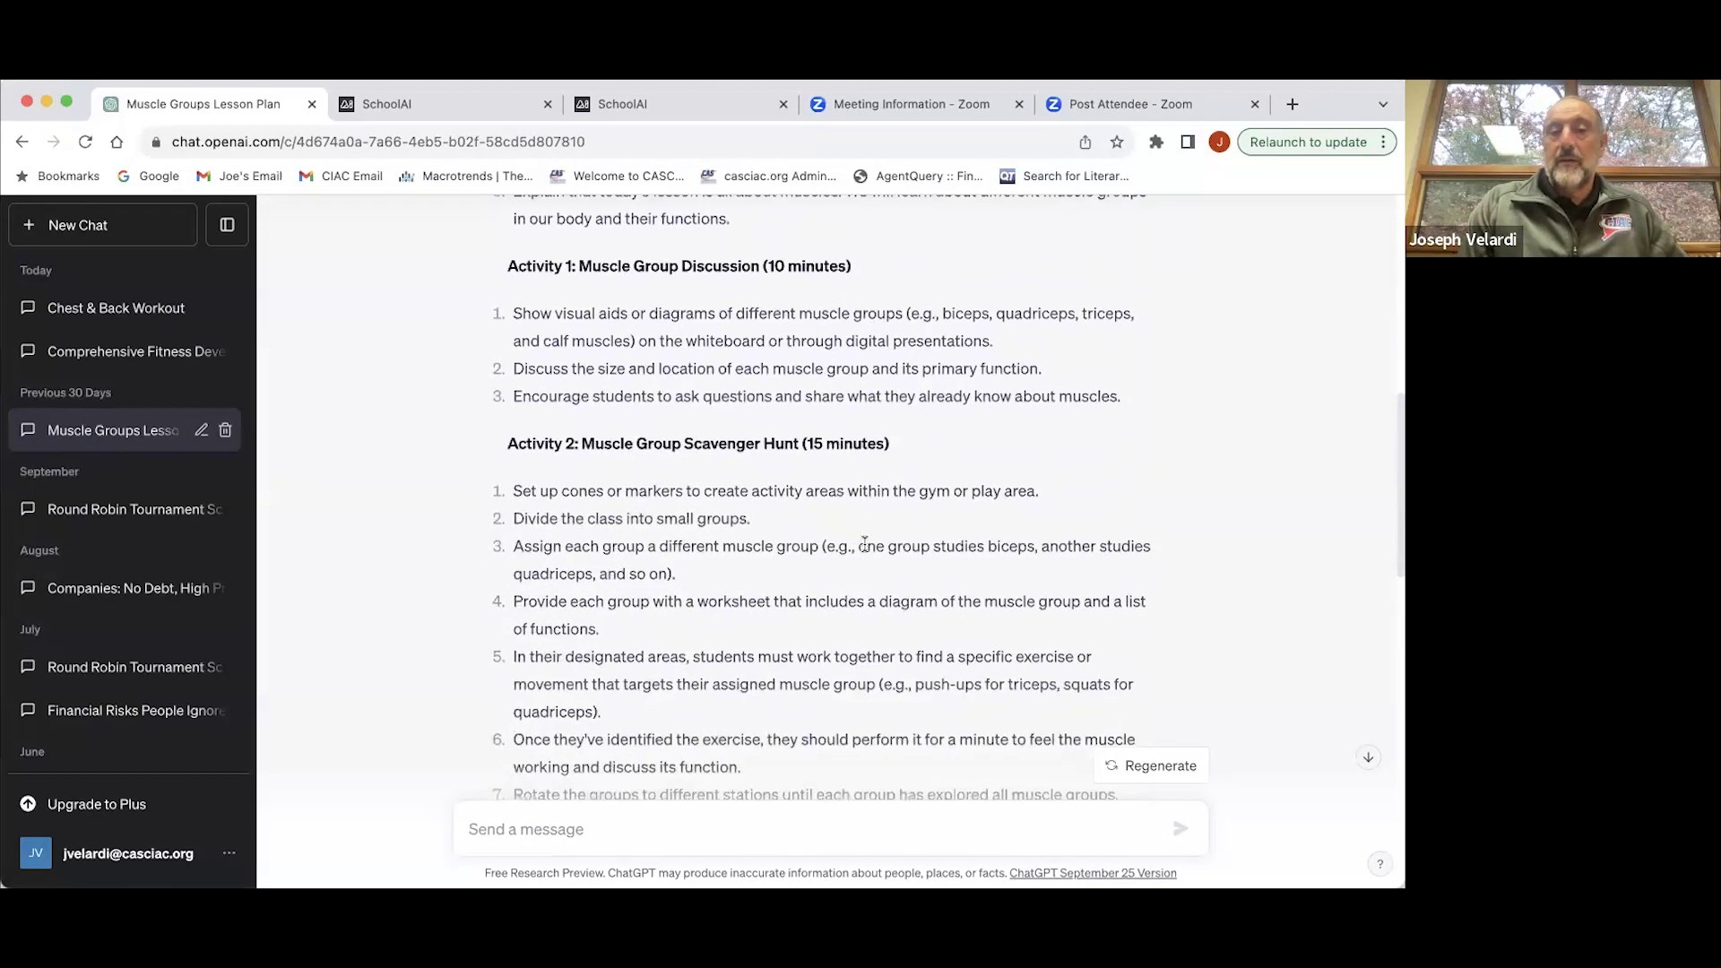
scroll(865, 547, "up", 5)
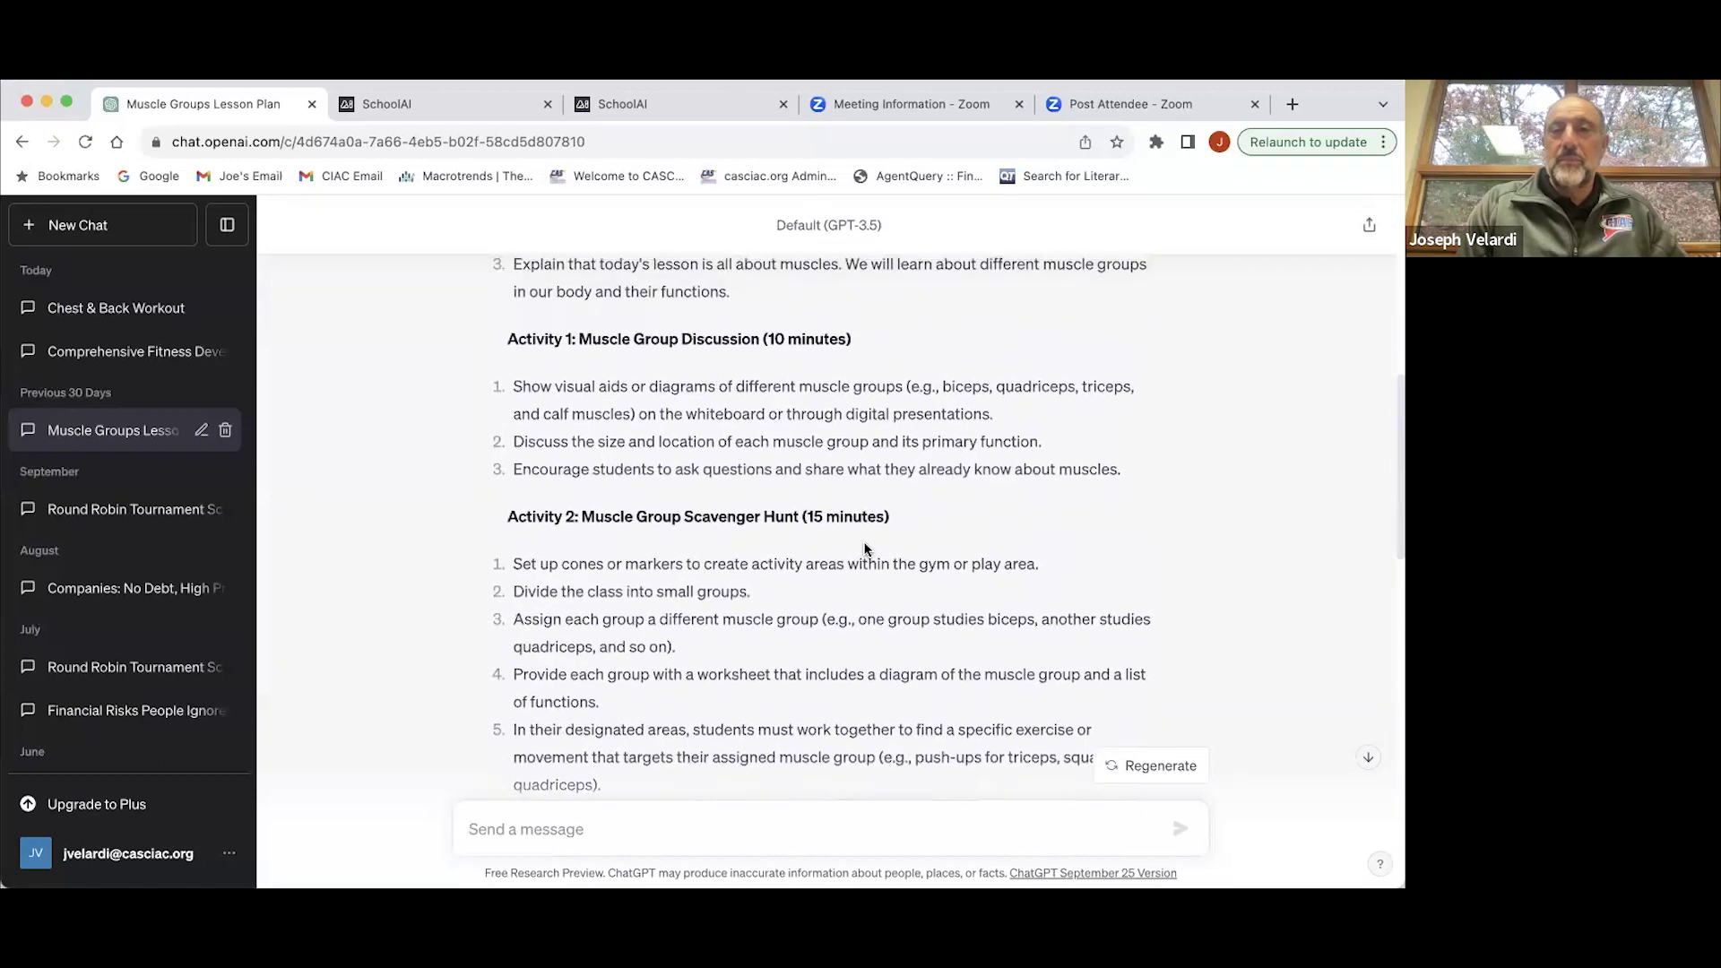
scroll(866, 549, "up", 10)
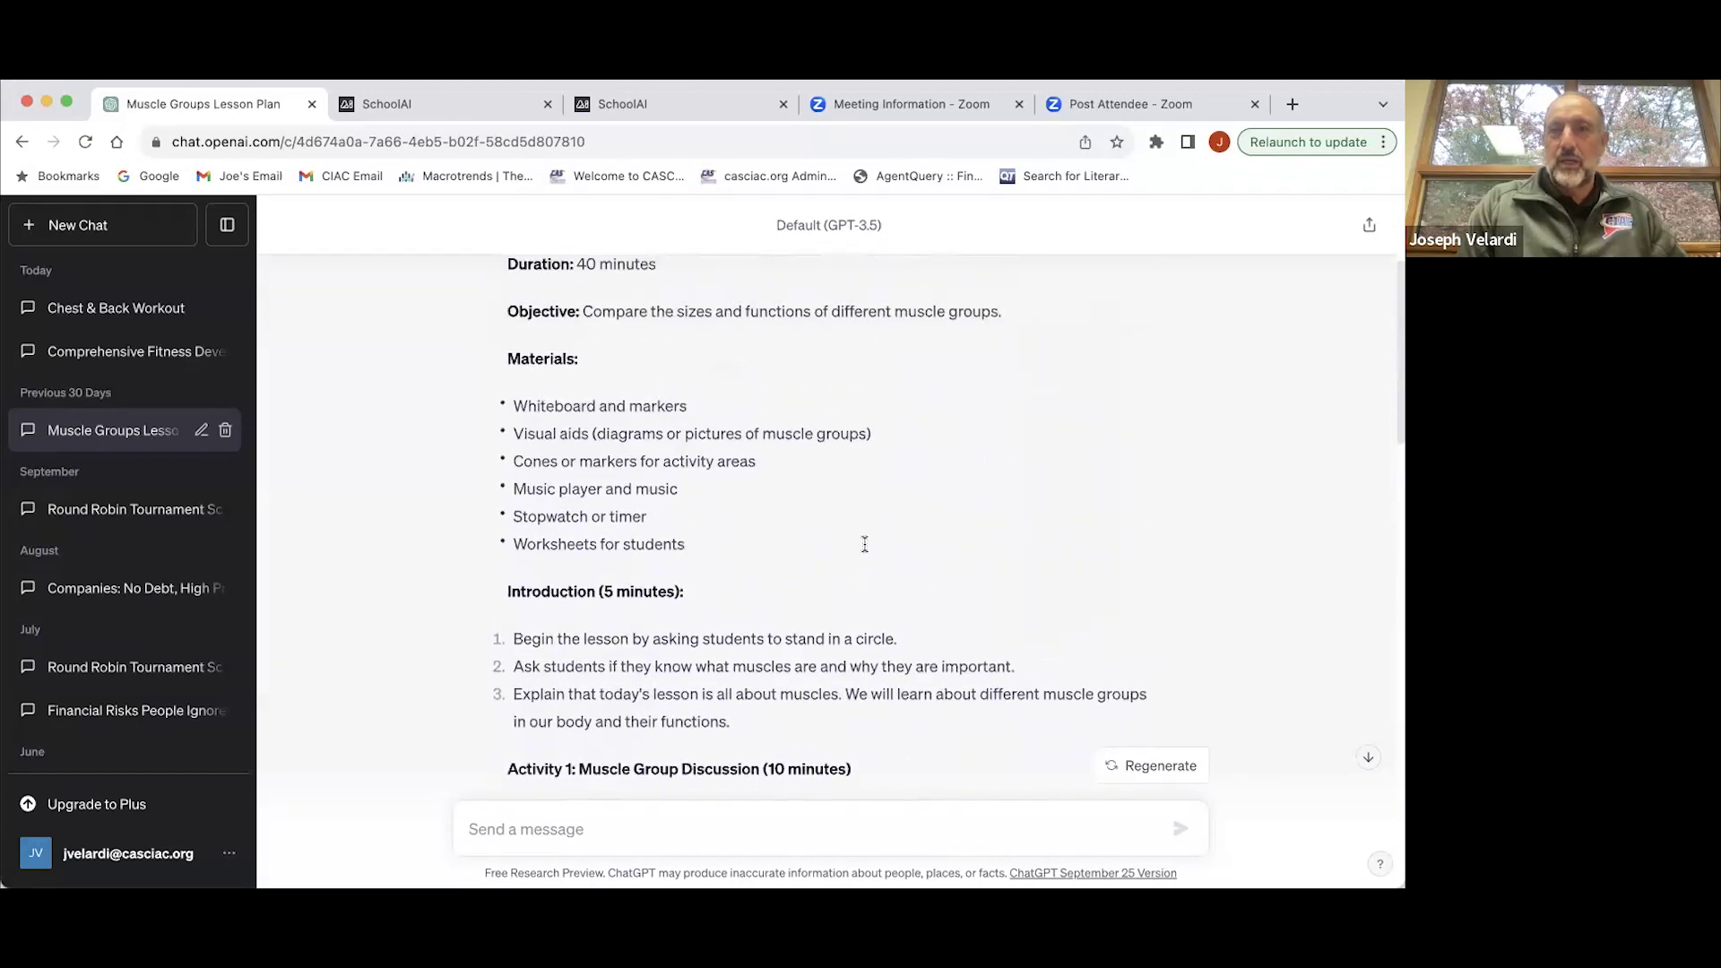
scroll(865, 548, "up", 4)
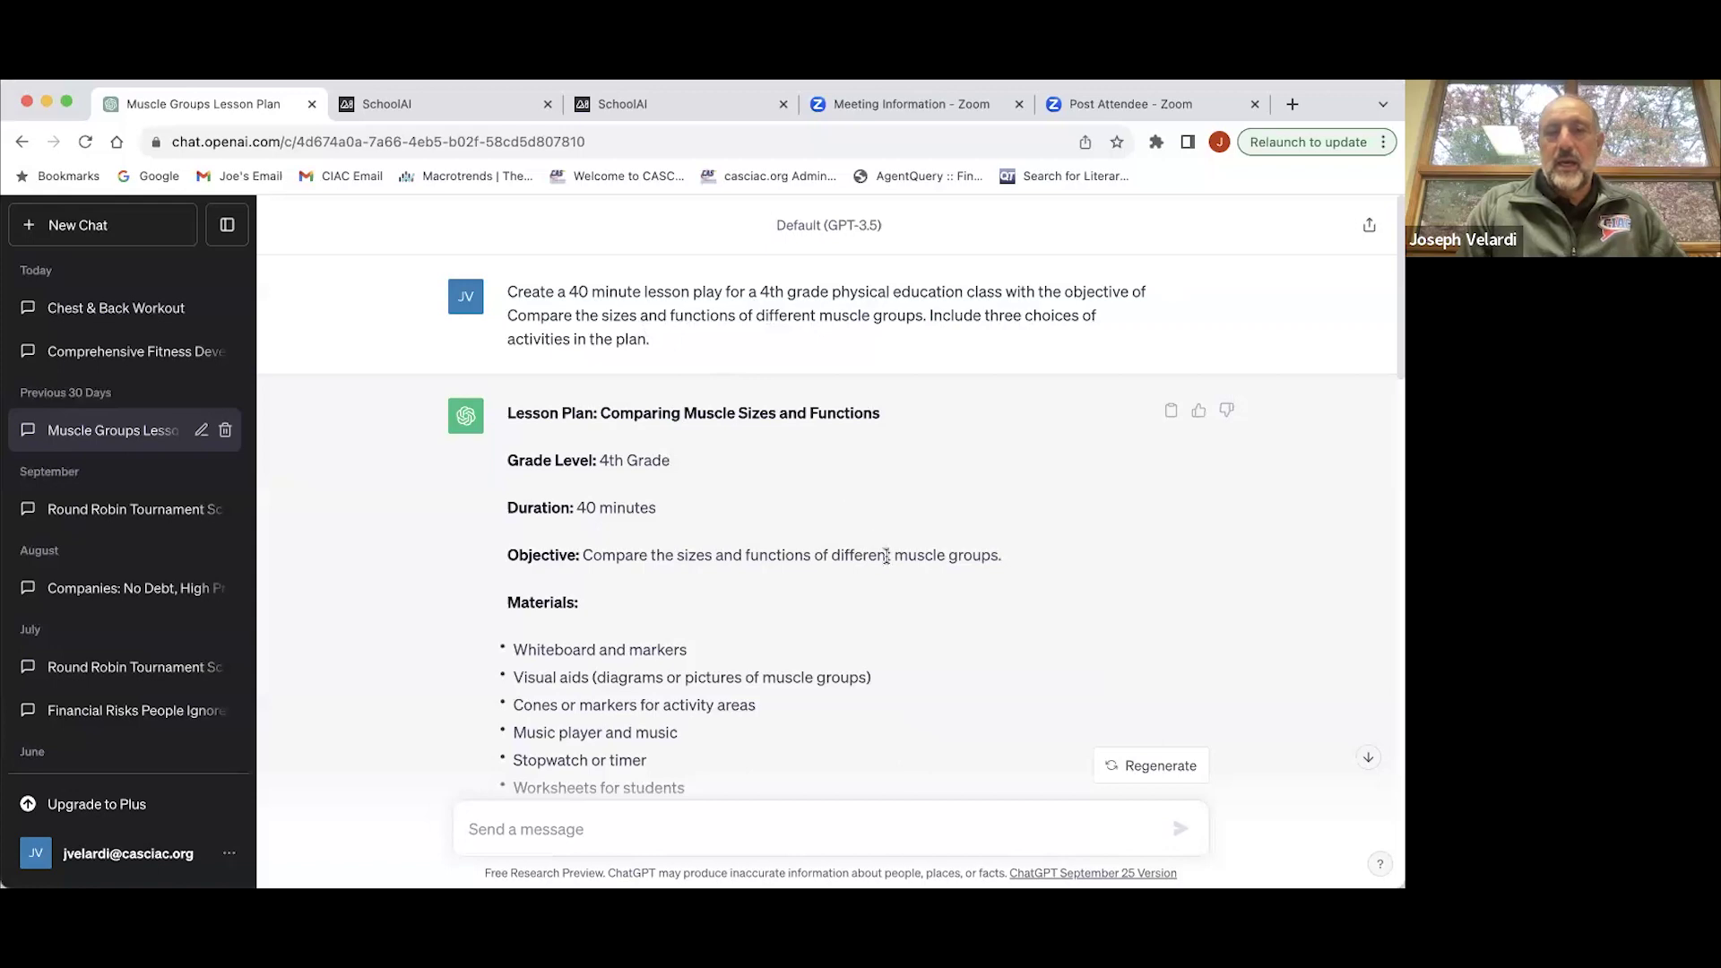
Step: Scroll through the activities and cool down to the Conclusion, Assessment and Adaptations sections
scroll(870, 626, "down", 1)
scroll(869, 626, "down", 13)
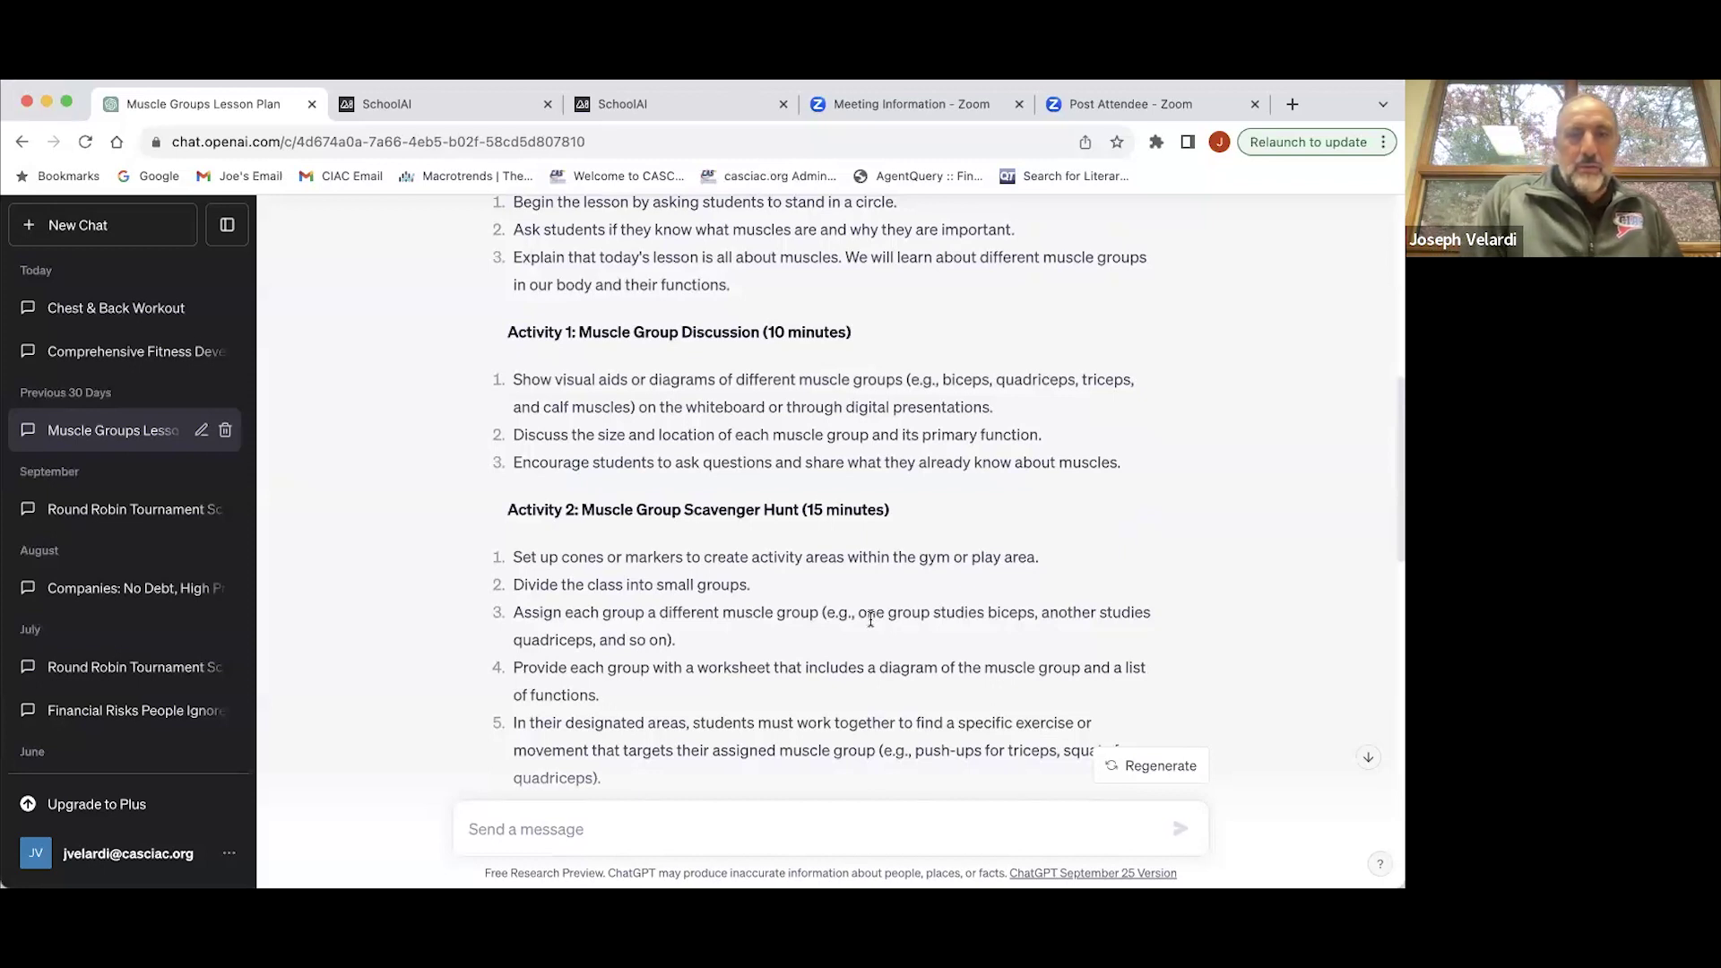
scroll(871, 619, "down", 2)
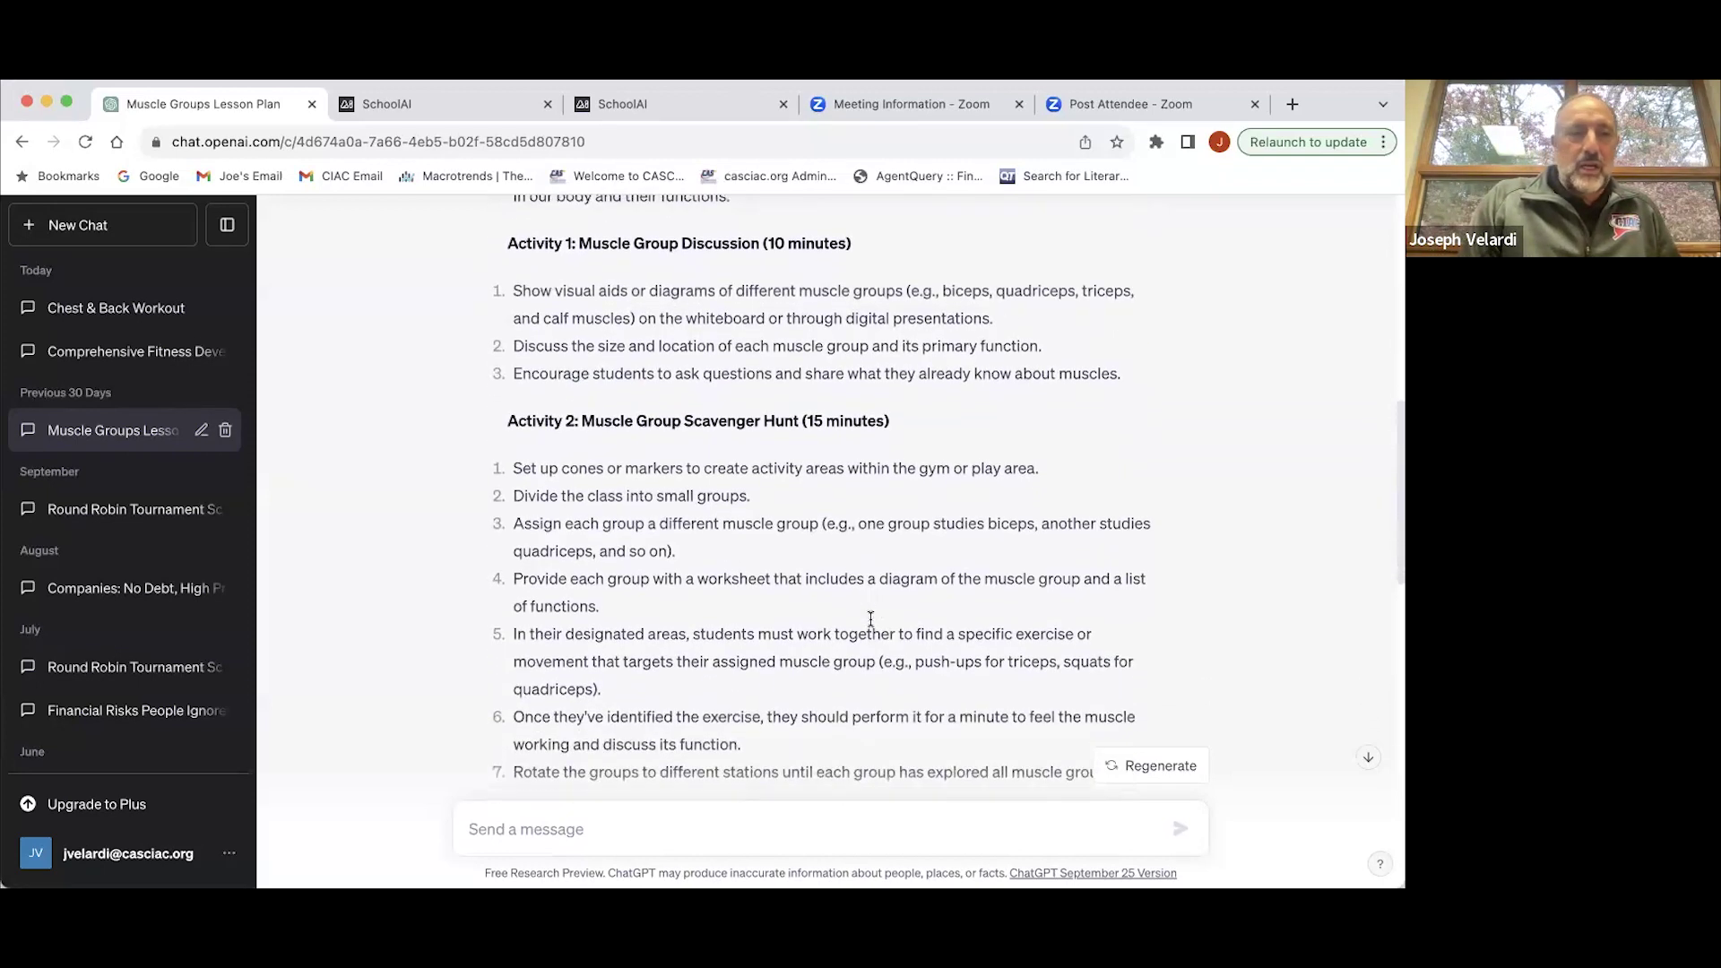
scroll(871, 618, "down", 2)
scroll(870, 619, "down", 5)
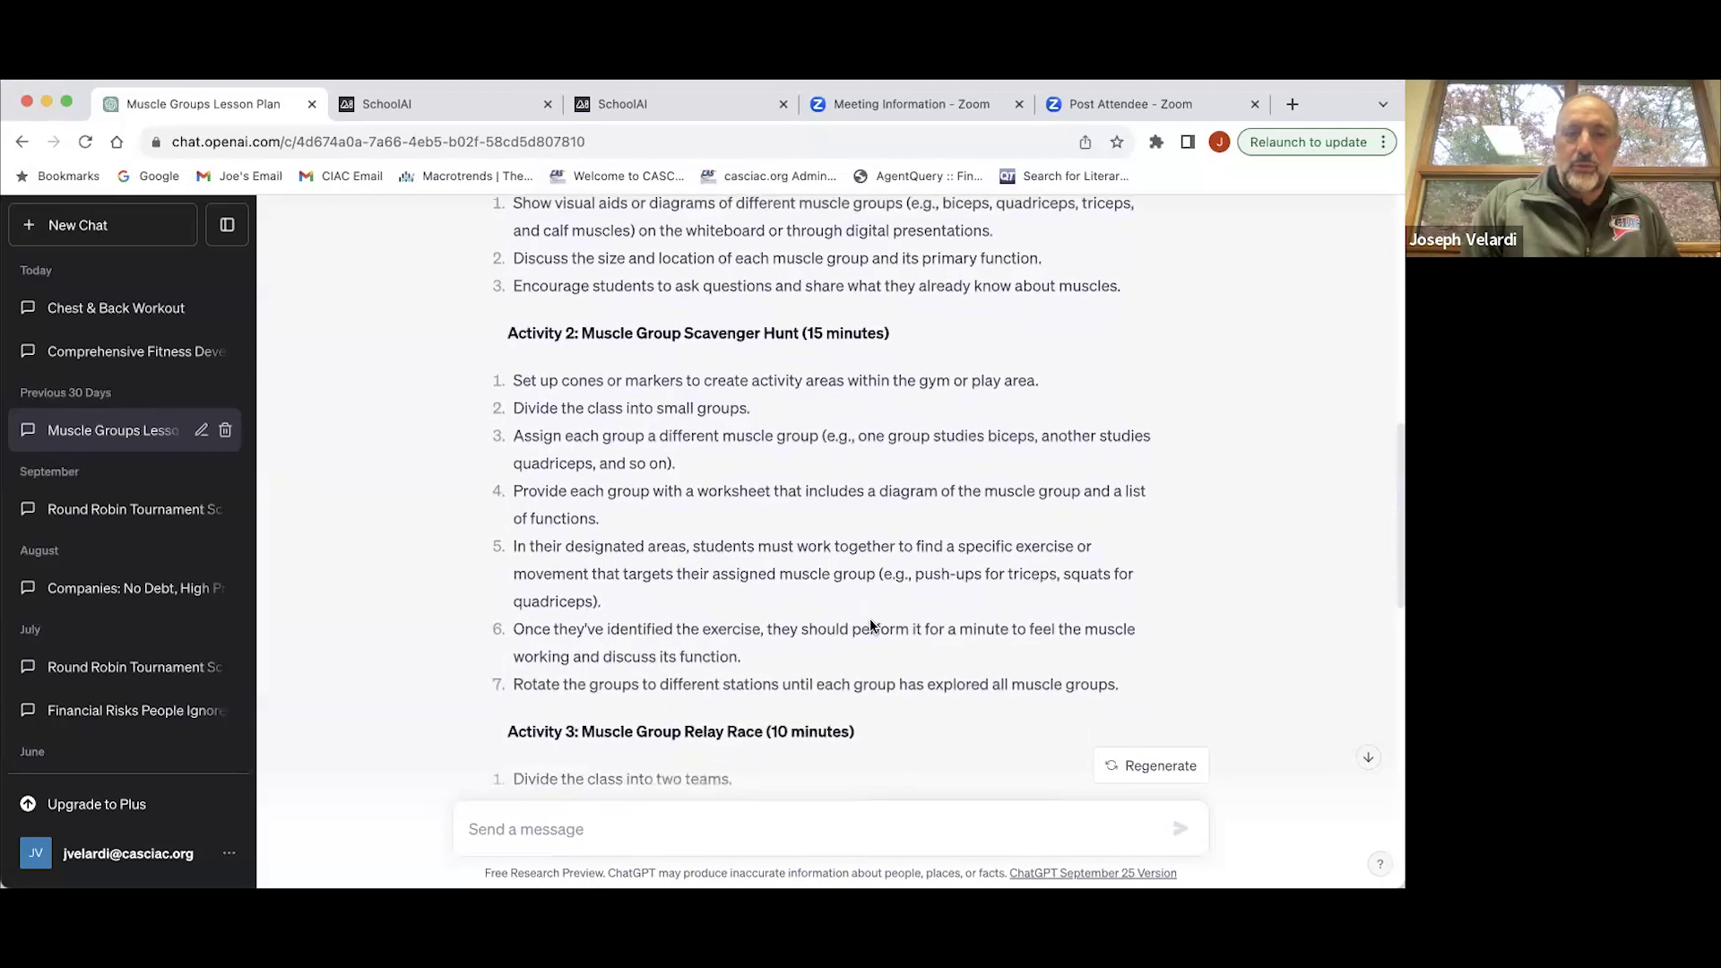
scroll(871, 619, "down", 2)
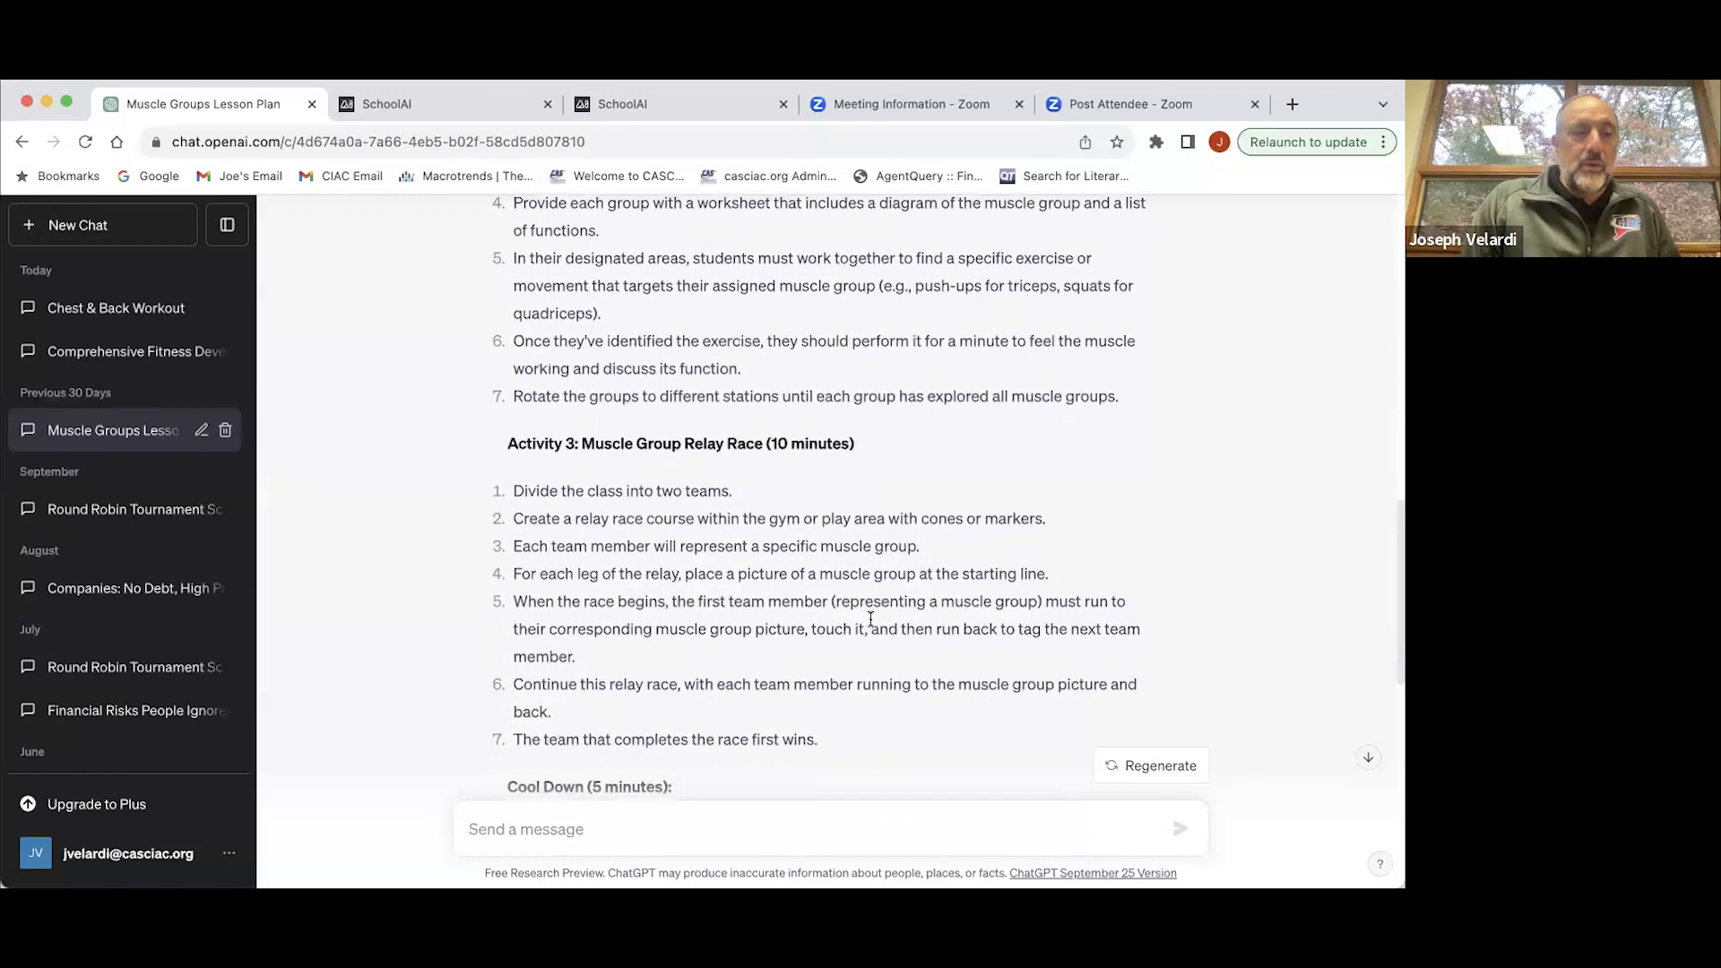
scroll(871, 619, "down", 4)
scroll(870, 620, "down", 6)
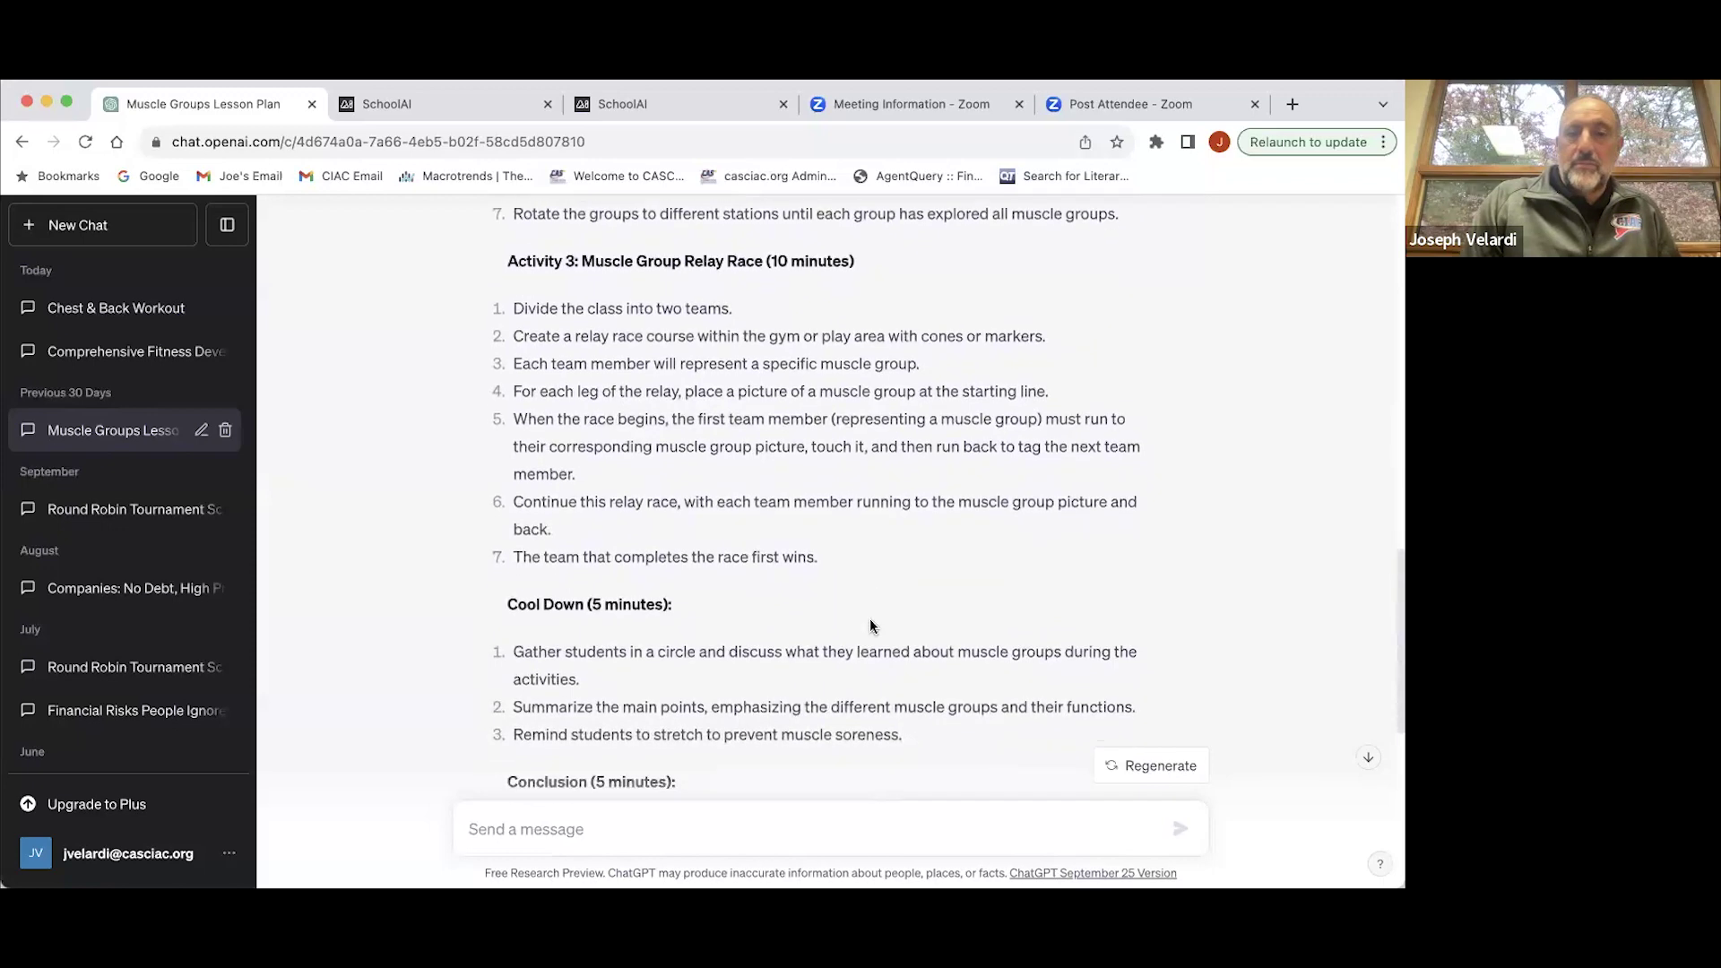
scroll(869, 625, "down", 4)
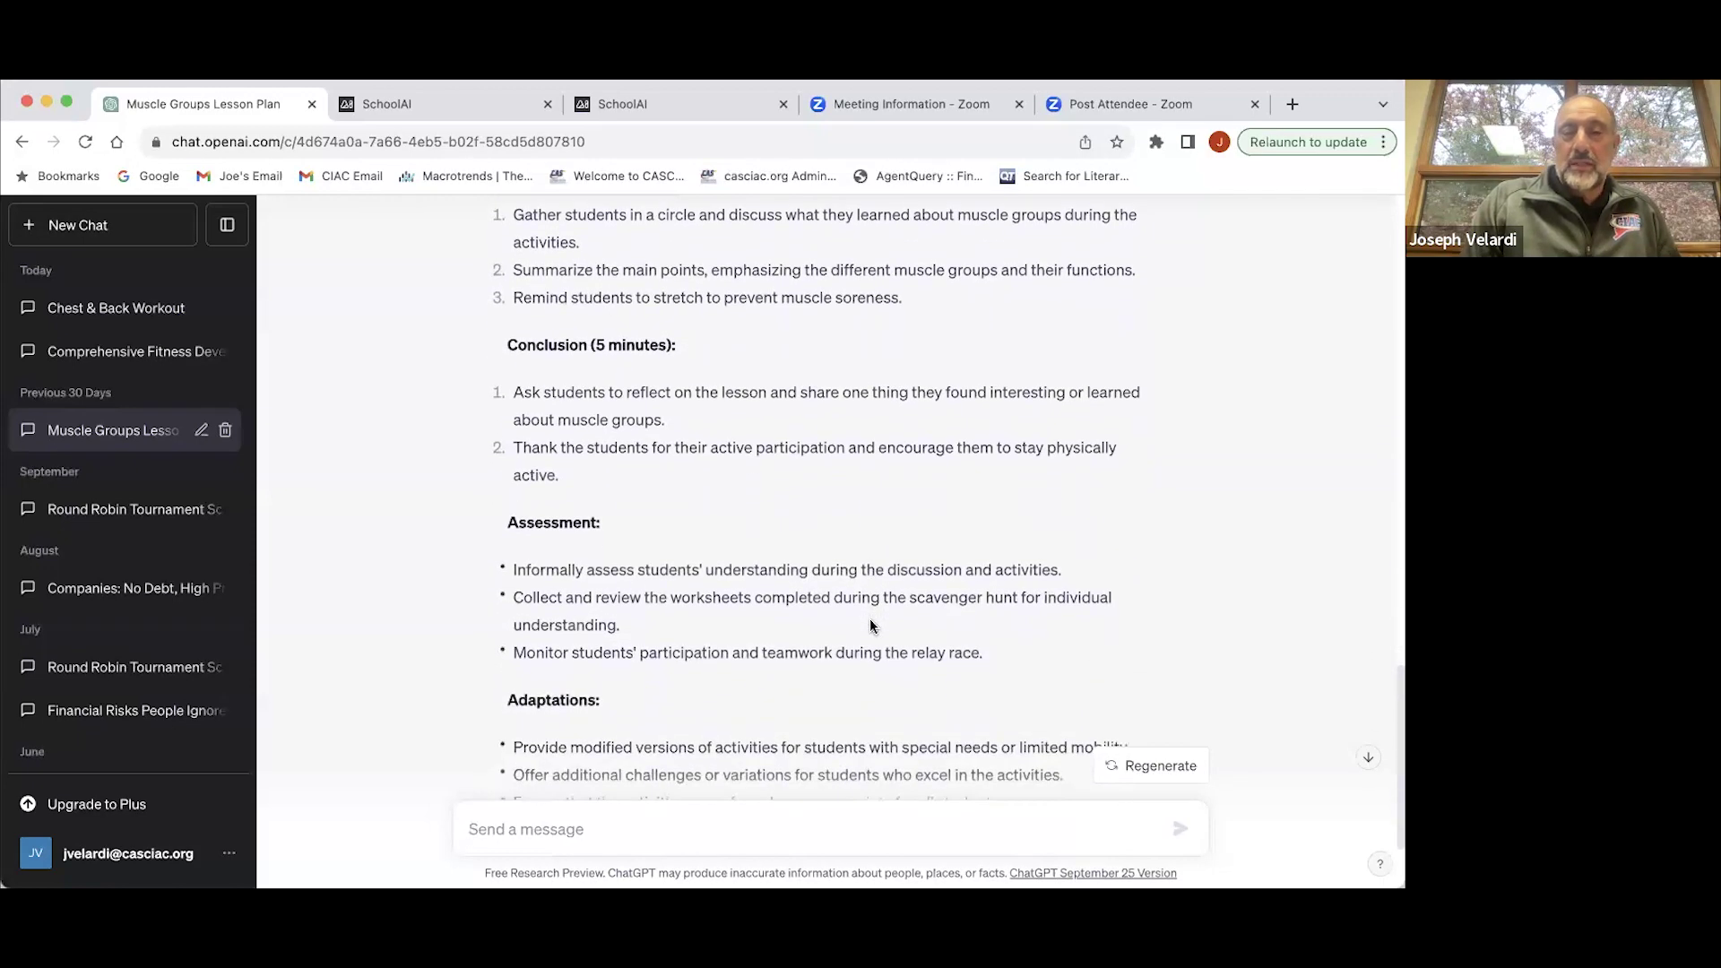
scroll(870, 623, "down", 2)
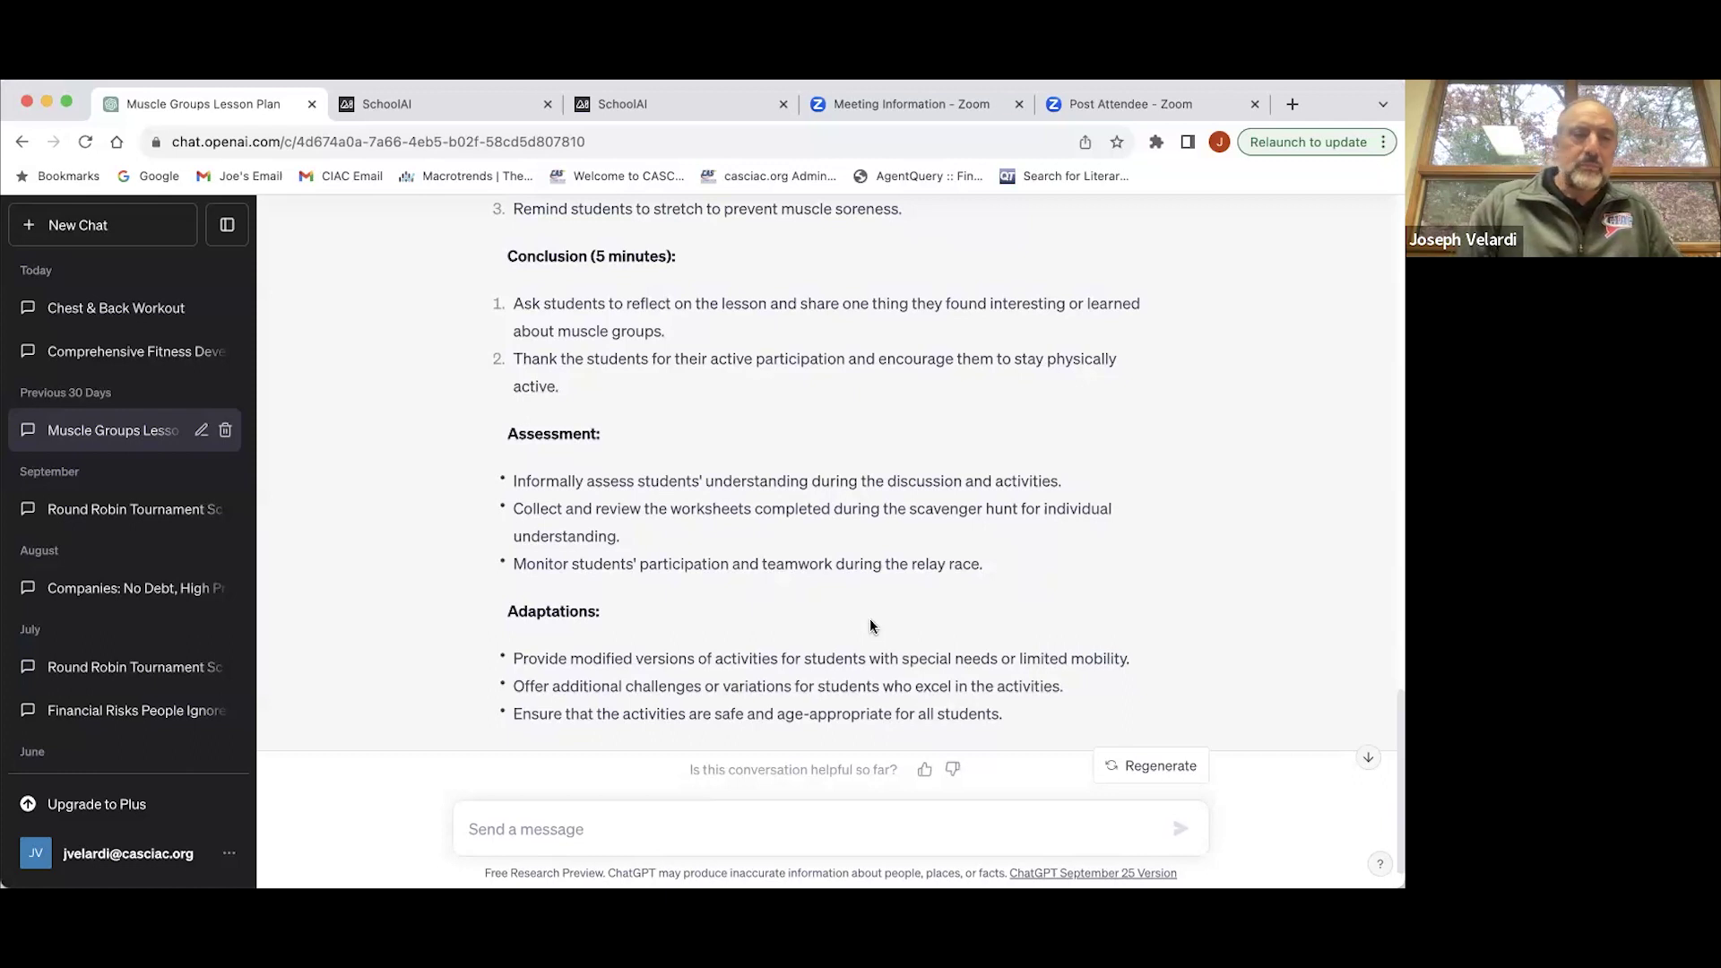
Step: Open the Comprehensive Fitness Development chat and show its 40-minute 10th grade prompt
left_click(143, 362)
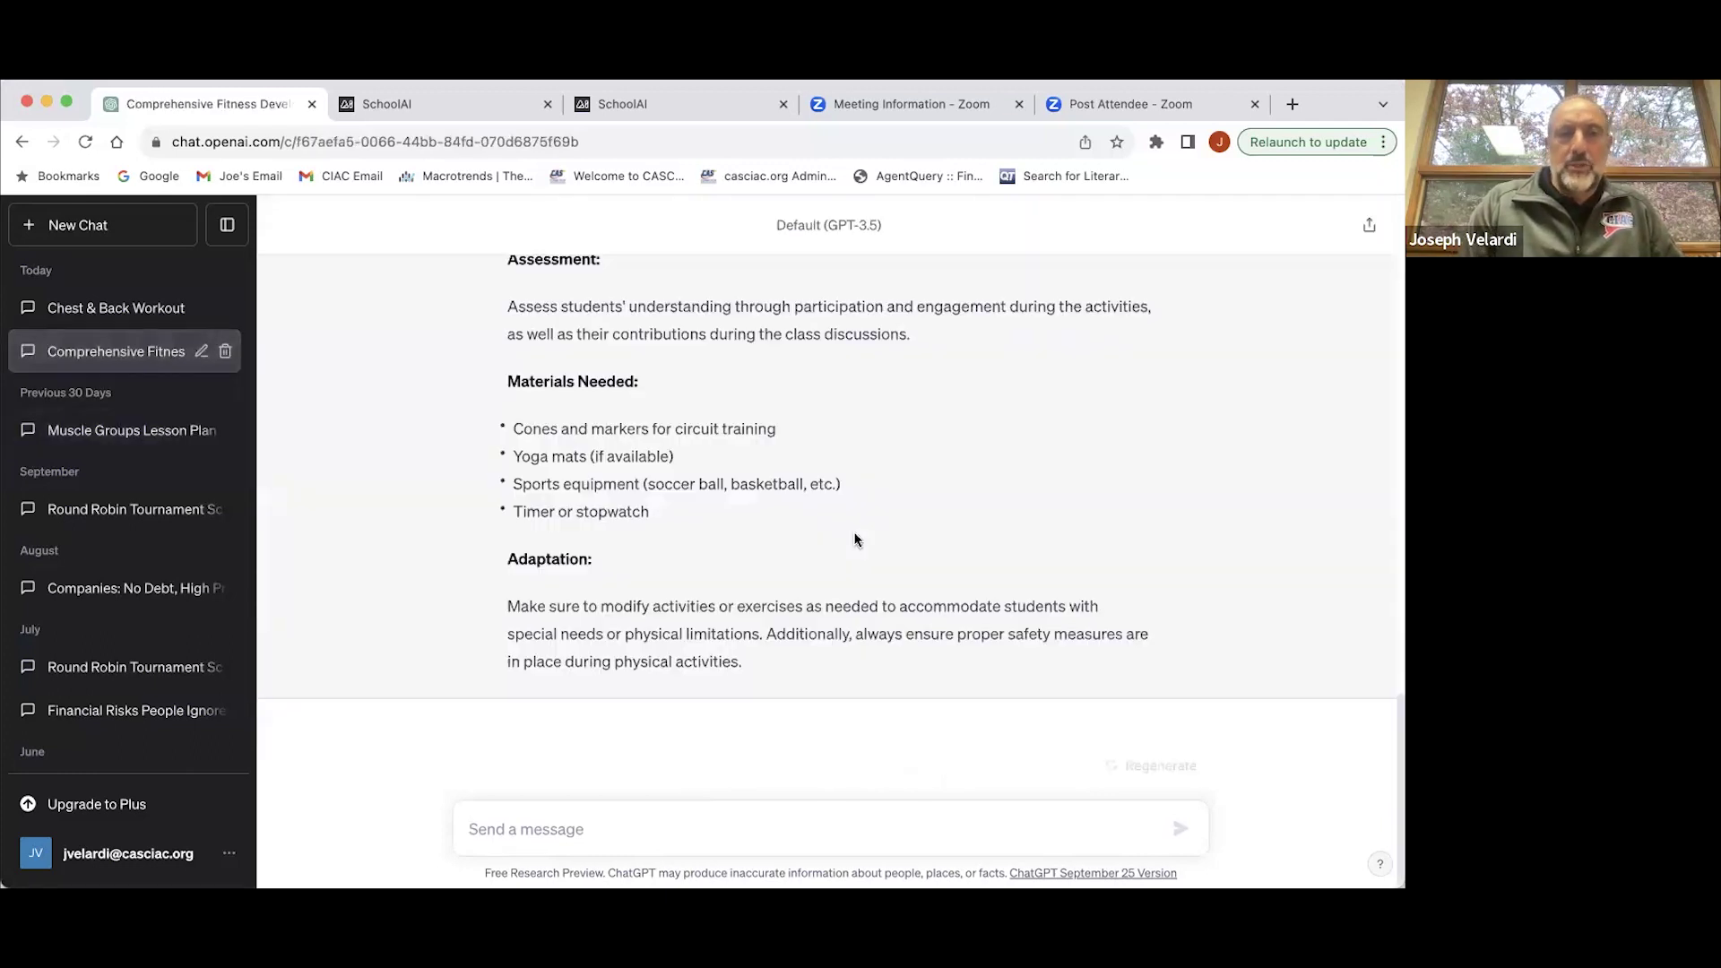
scroll(855, 539, "up", 10)
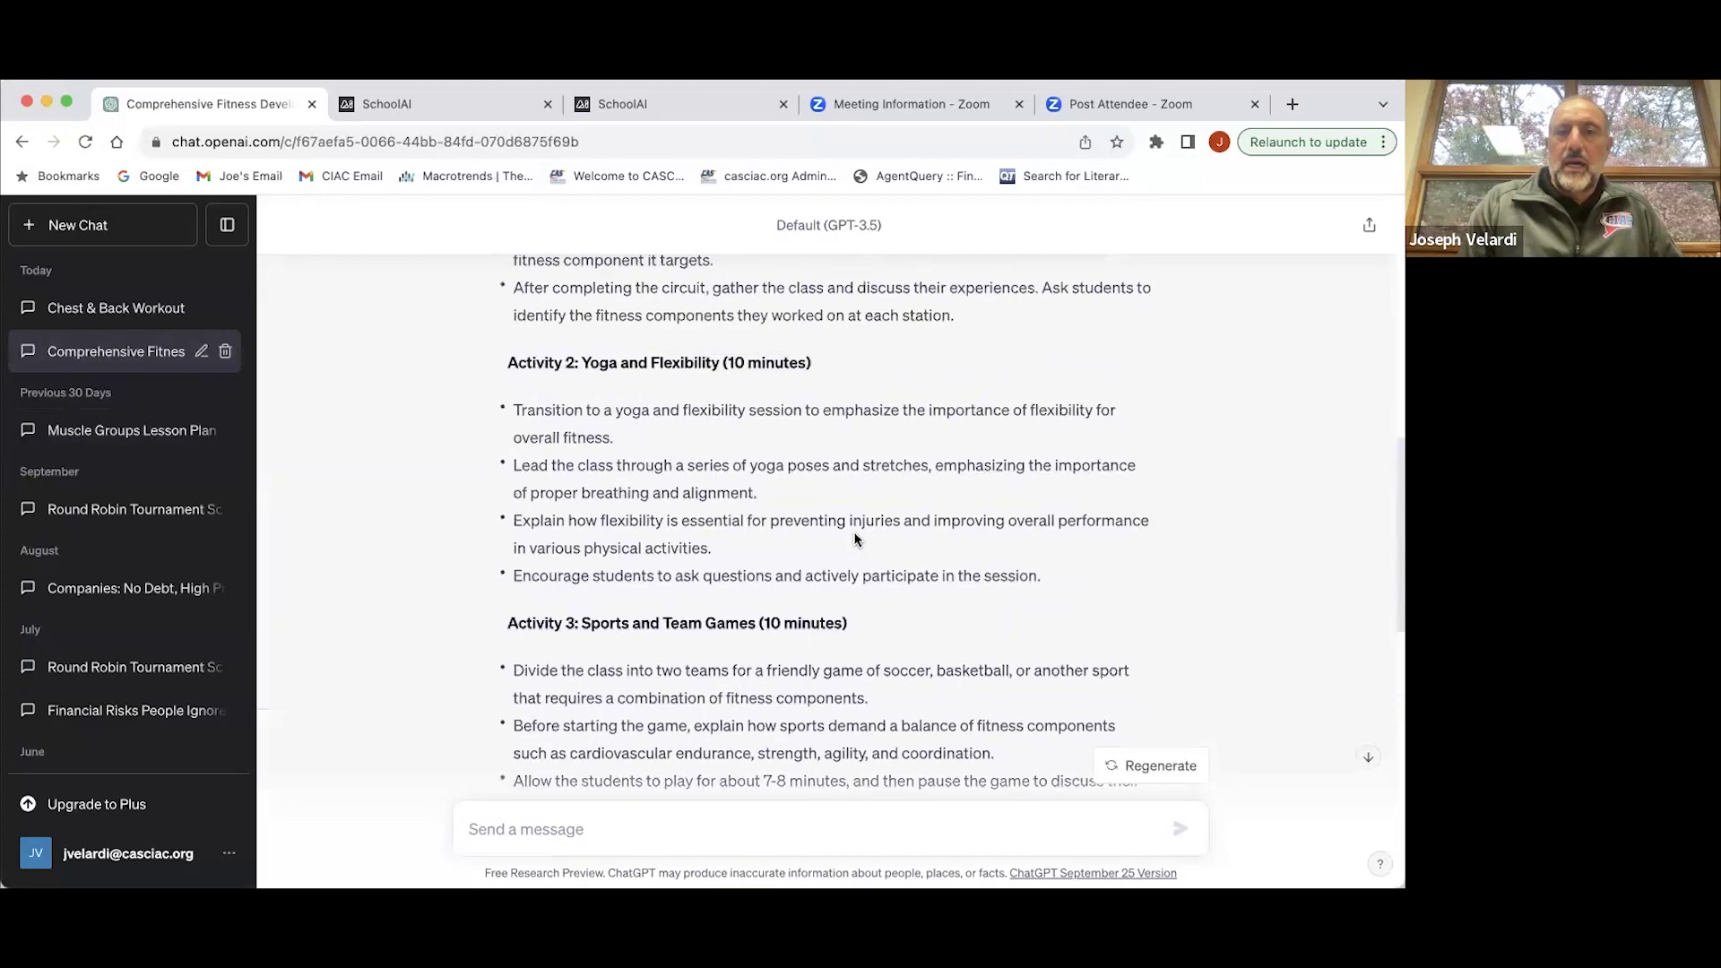
scroll(855, 538, "up", 10)
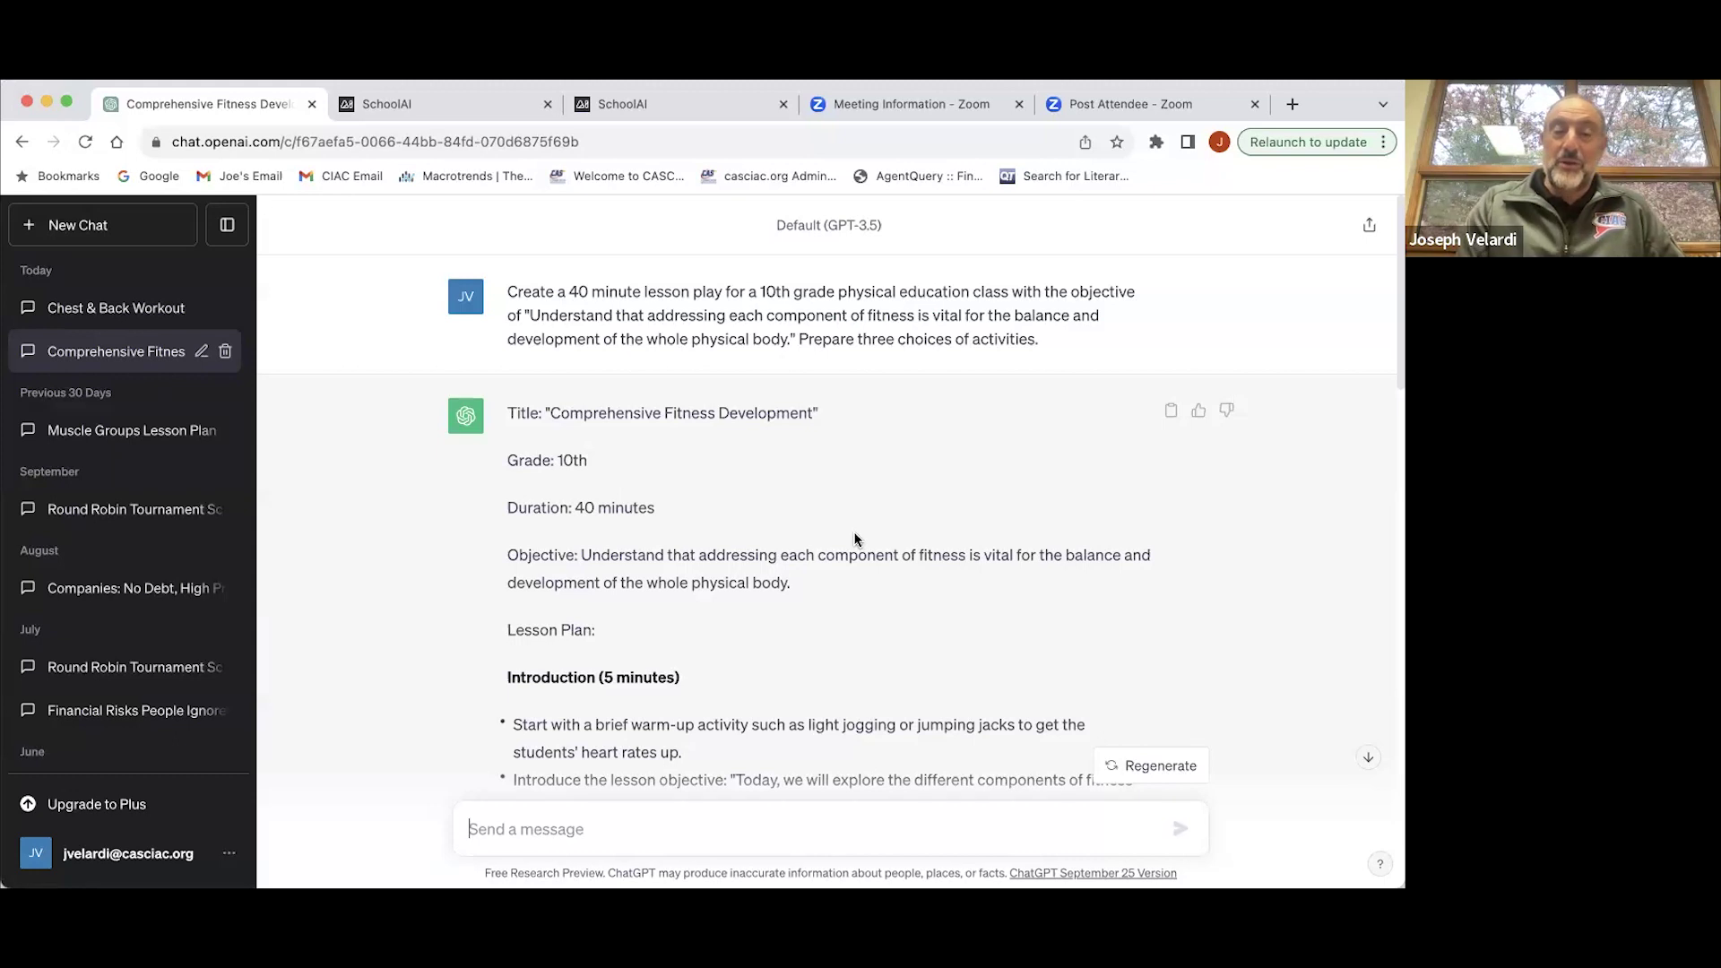
scroll(855, 539, "down", 3)
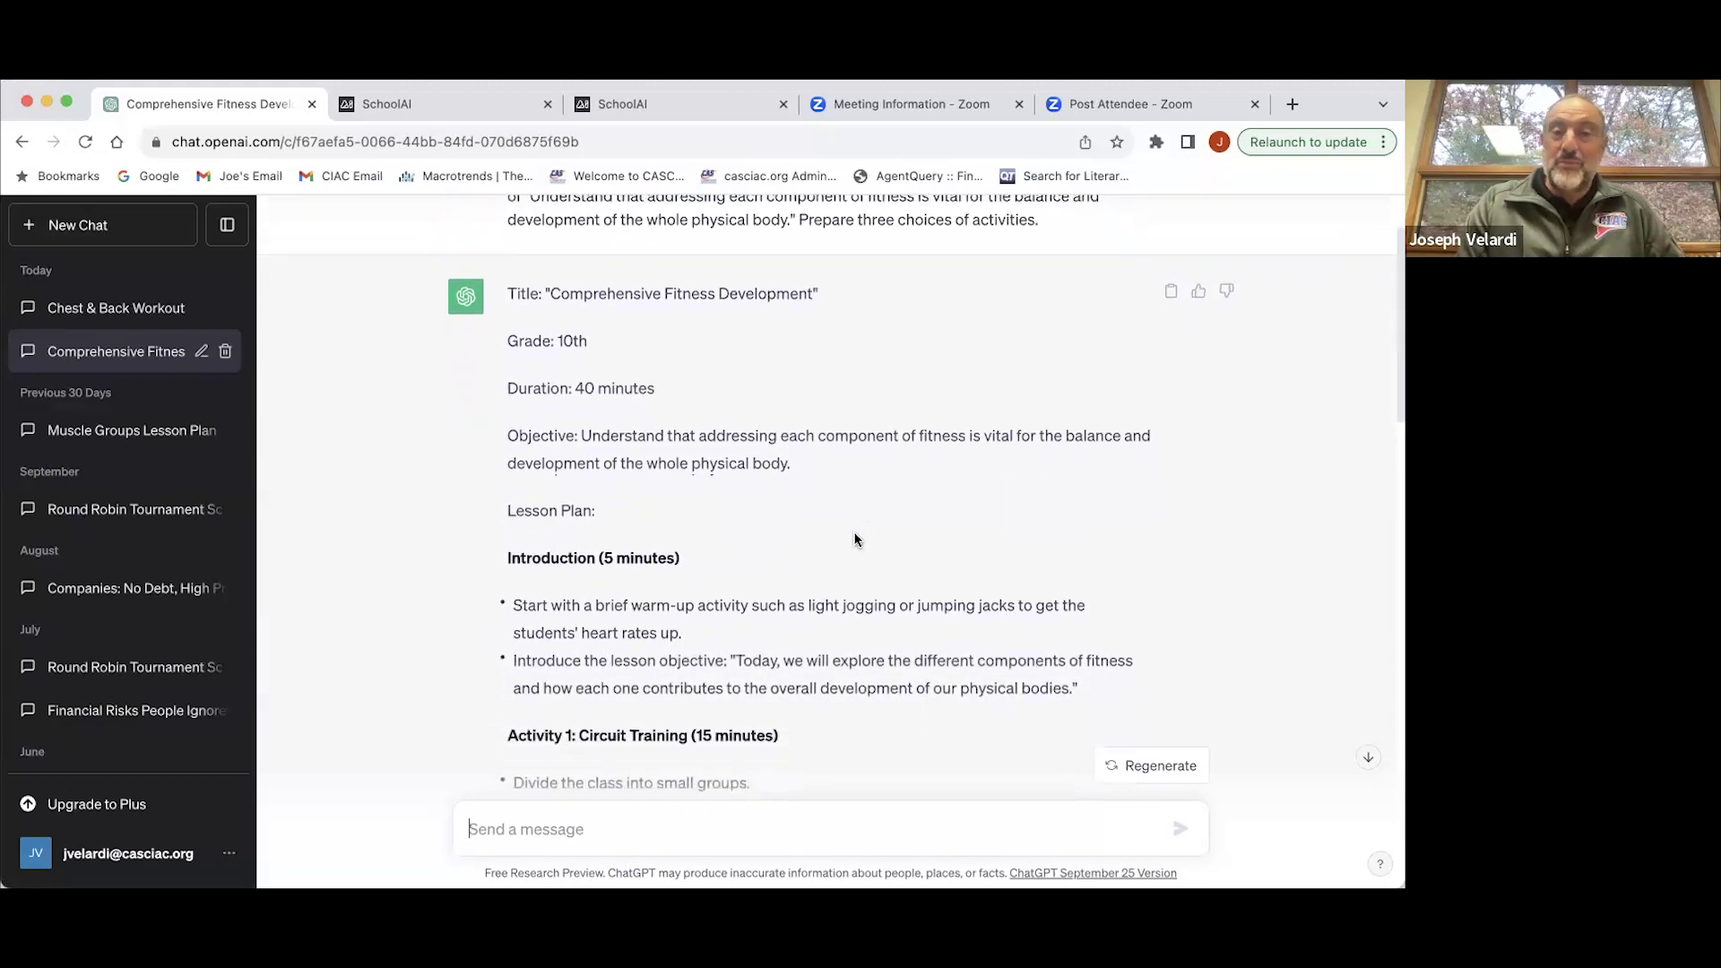
scroll(854, 539, "down", 4)
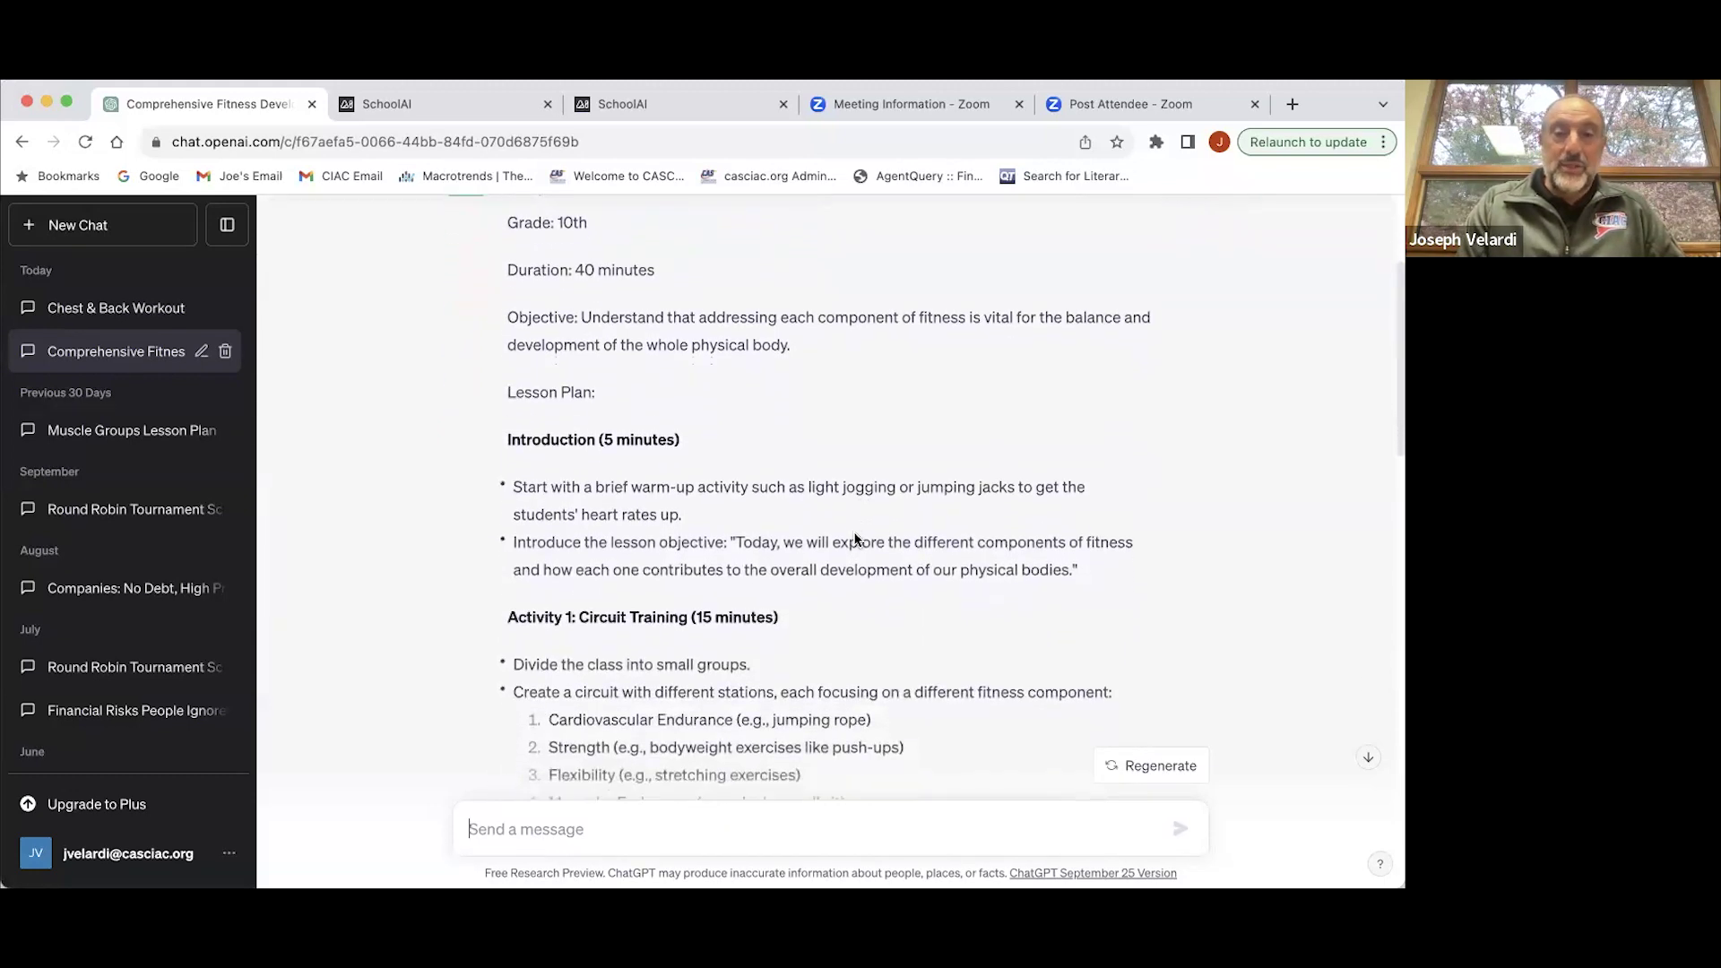
scroll(854, 539, "down", 4)
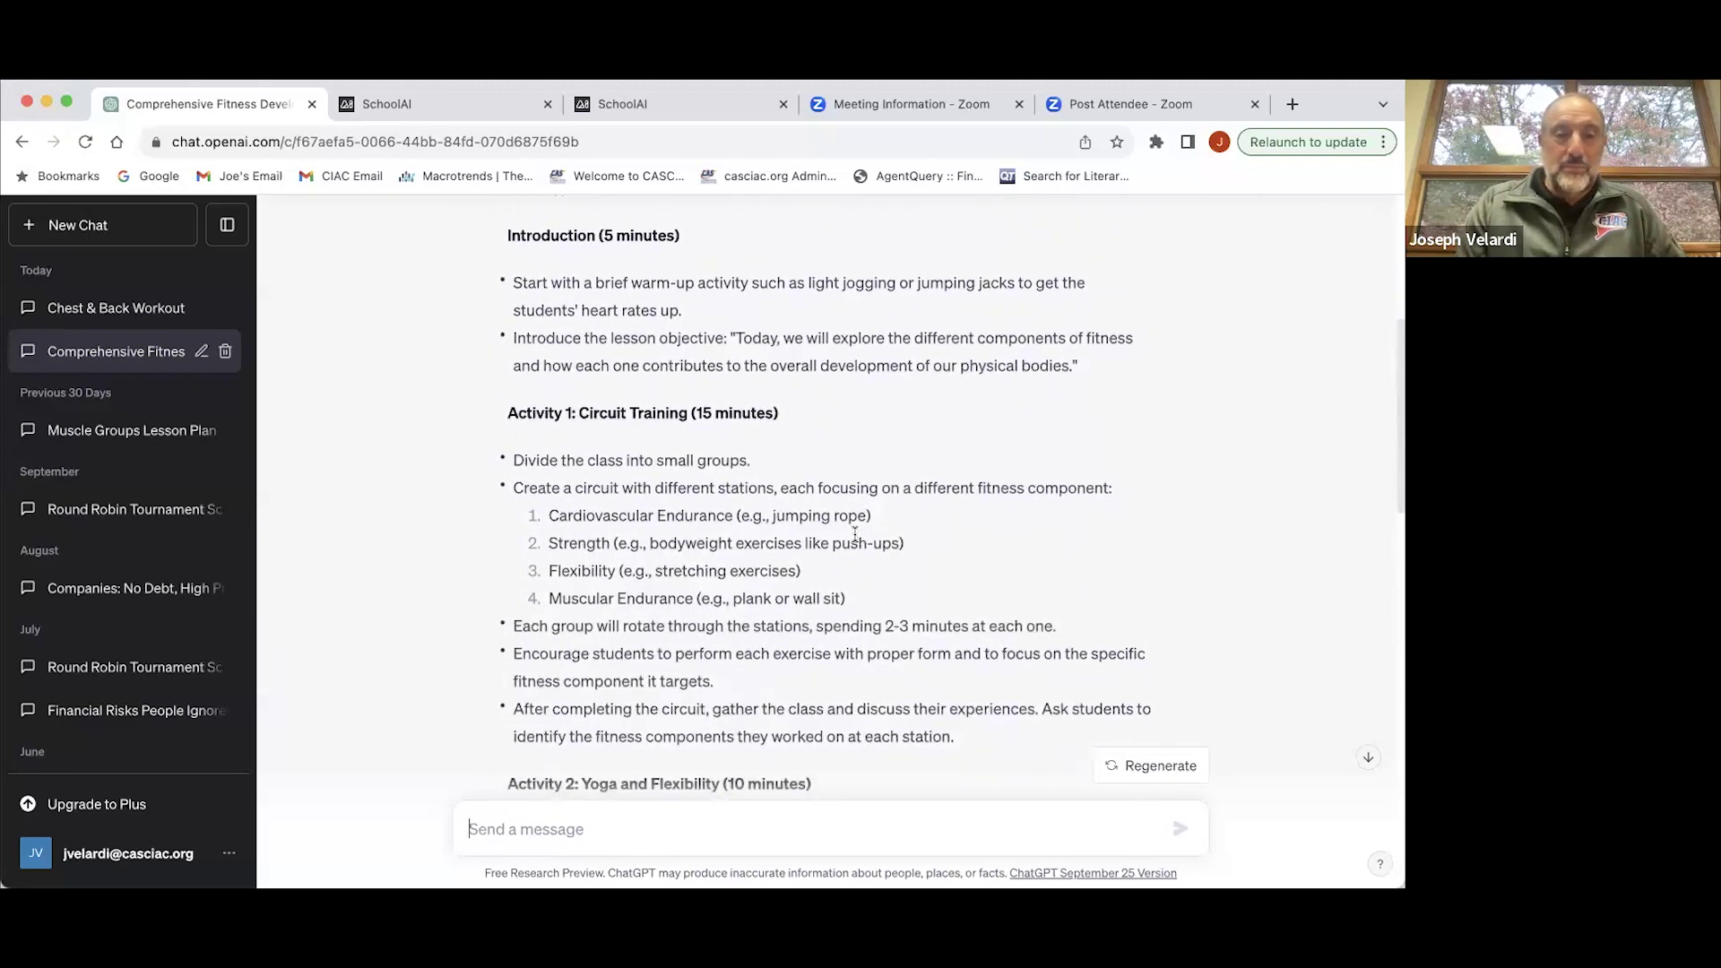
scroll(855, 539, "down", 4)
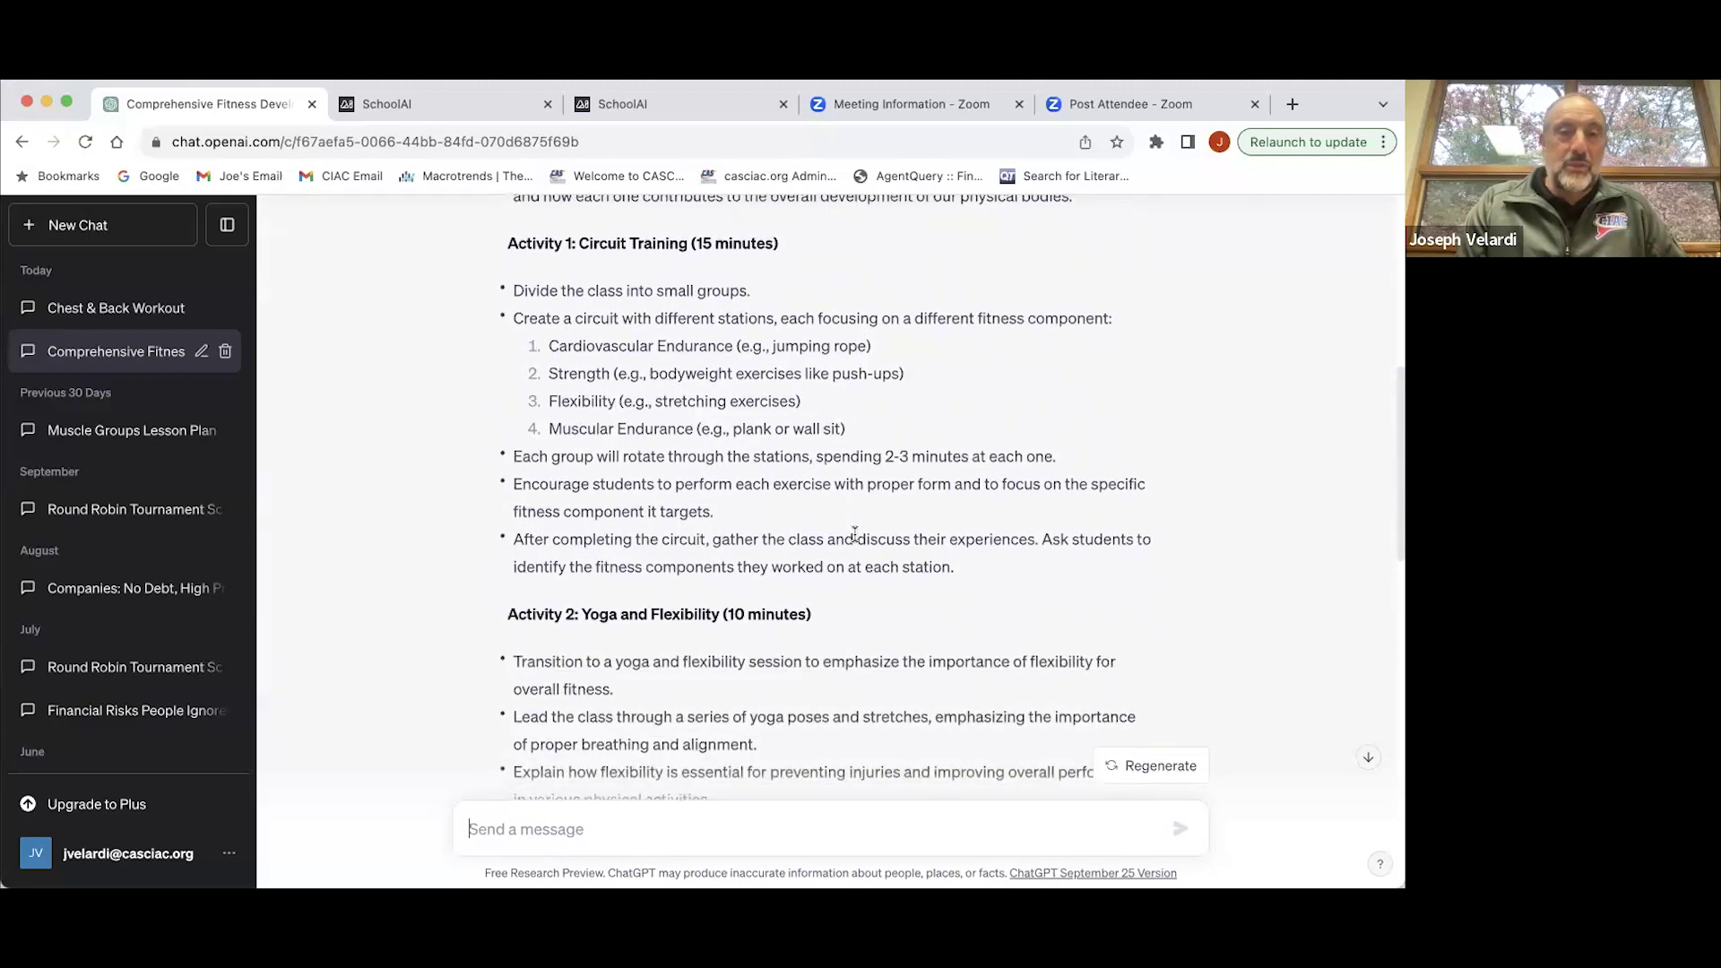
scroll(855, 536, "down", 3)
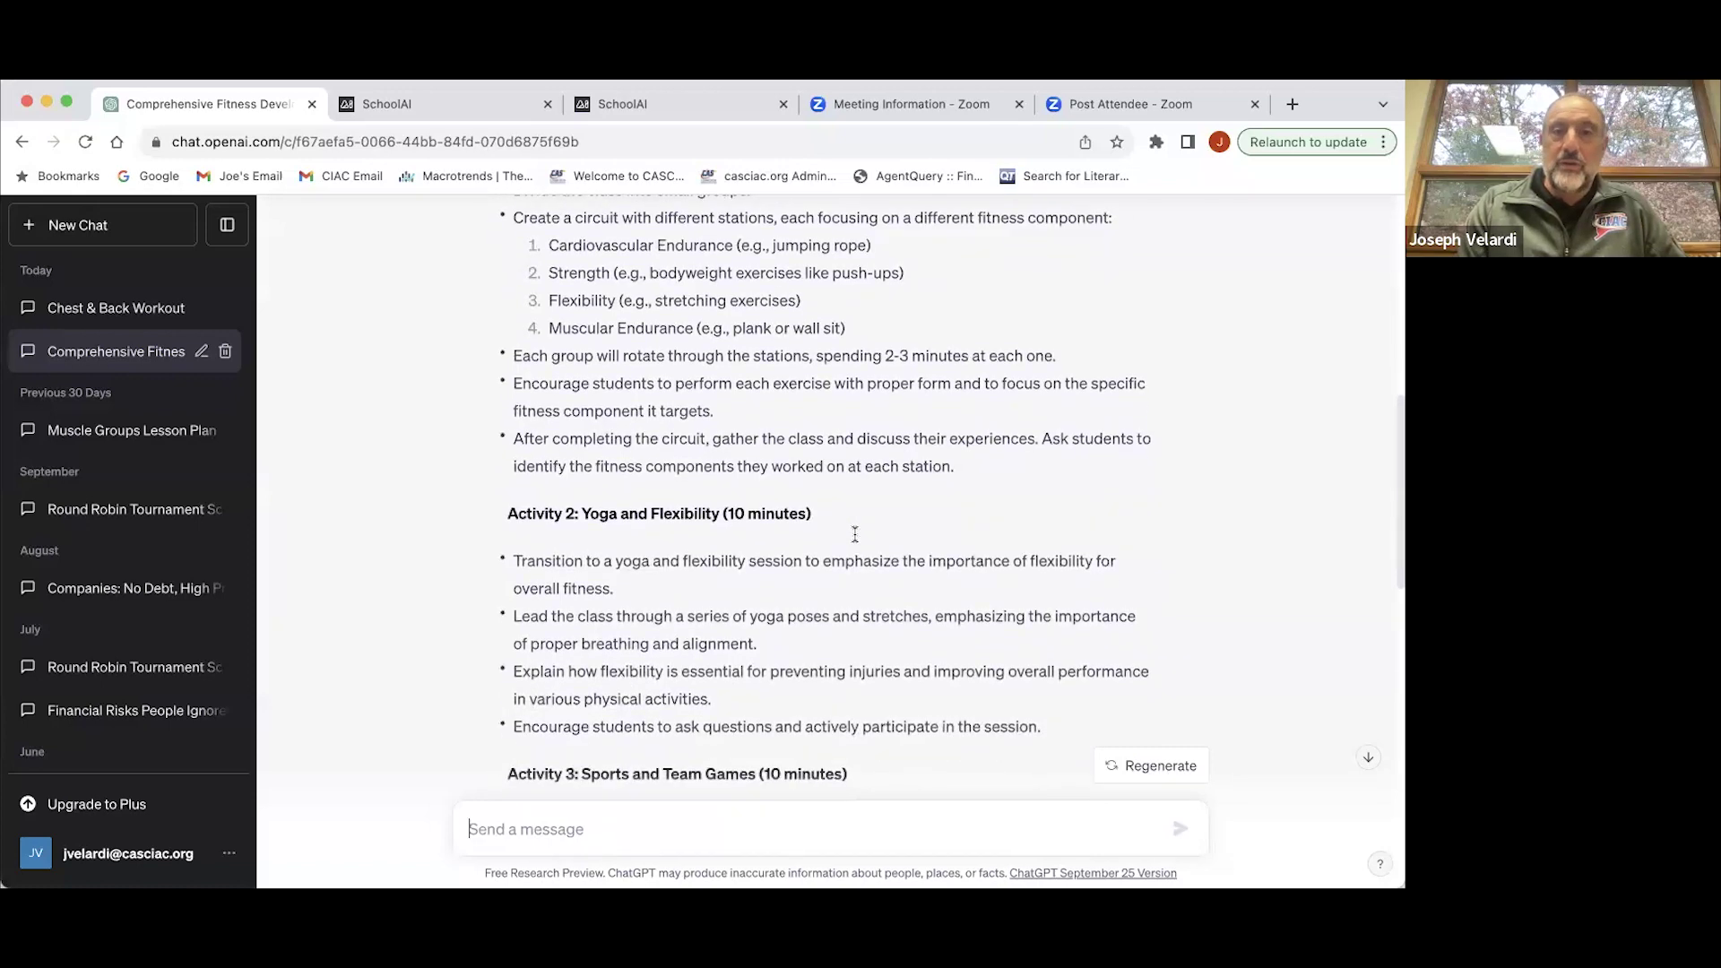
scroll(855, 535, "up", 5)
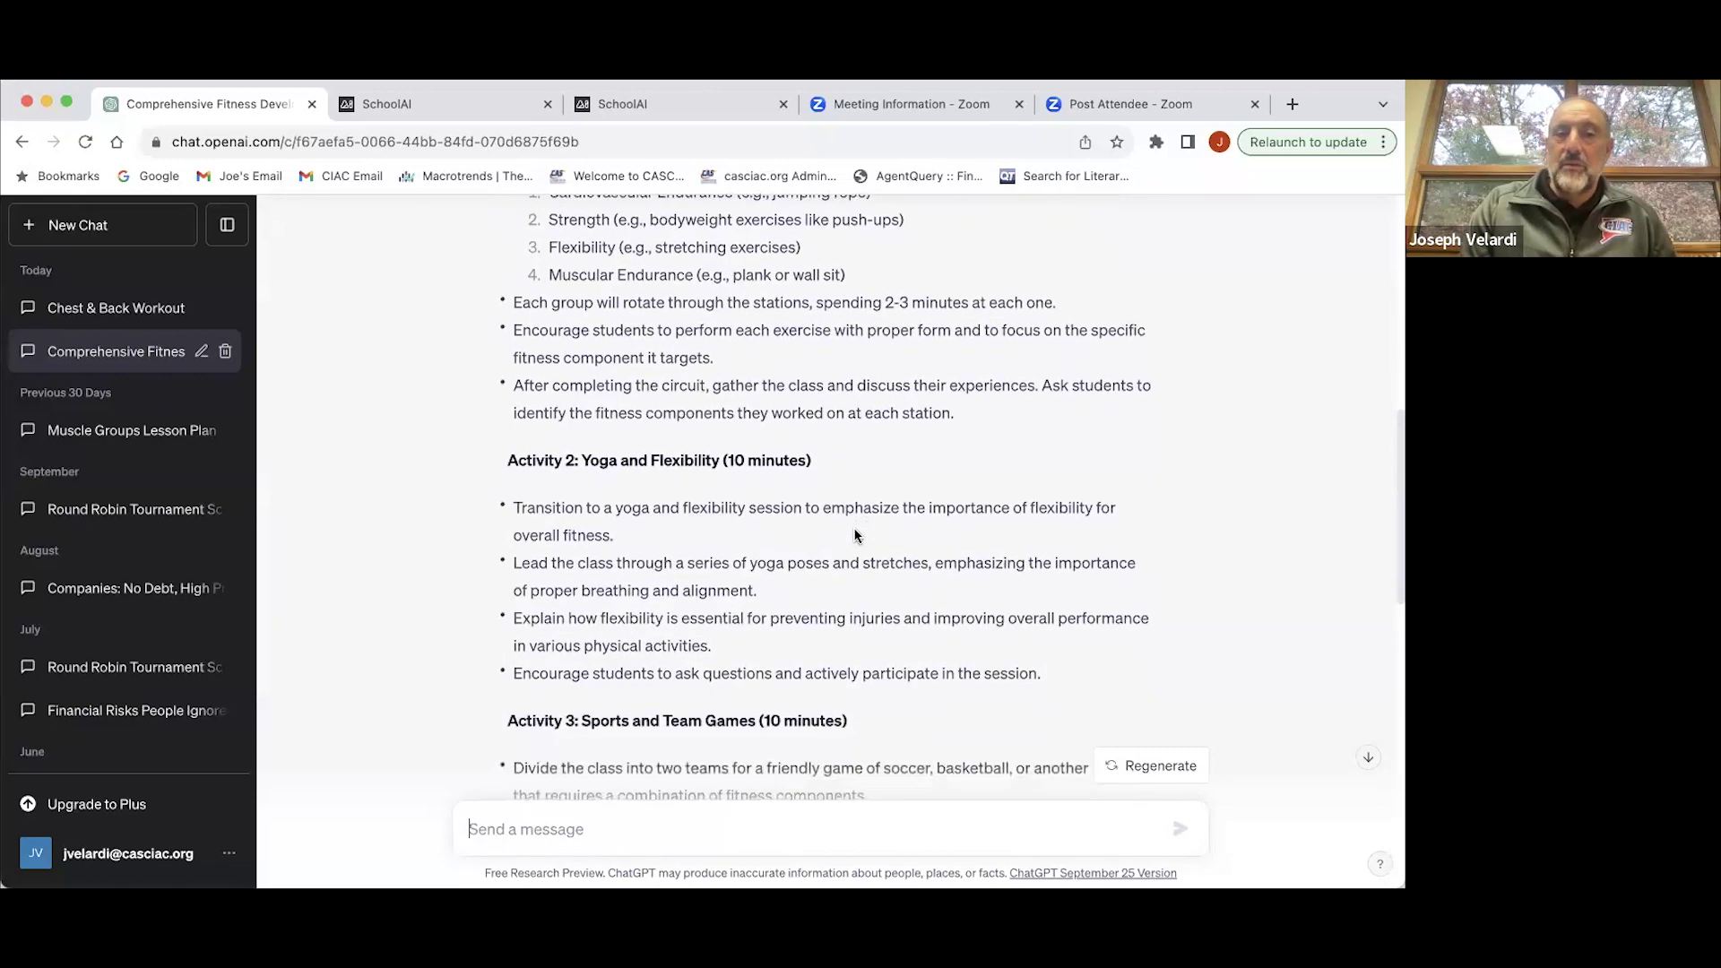
scroll(854, 536, "down", 6)
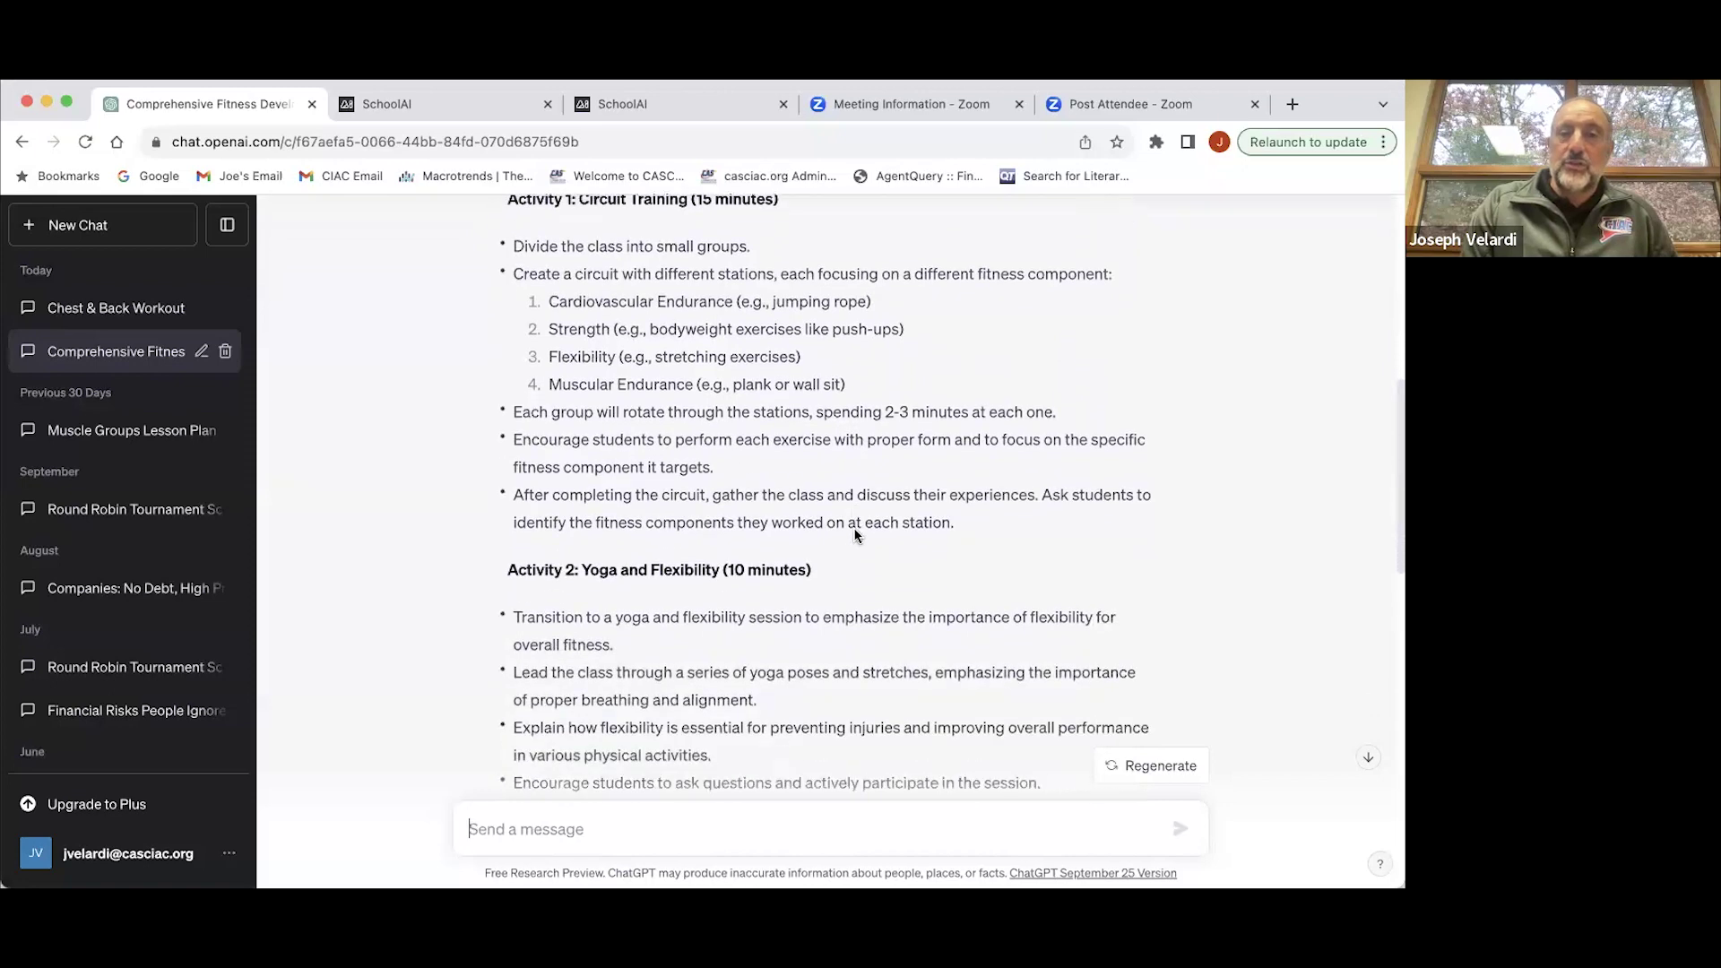
scroll(855, 535, "down", 1)
scroll(855, 535, "down", 6)
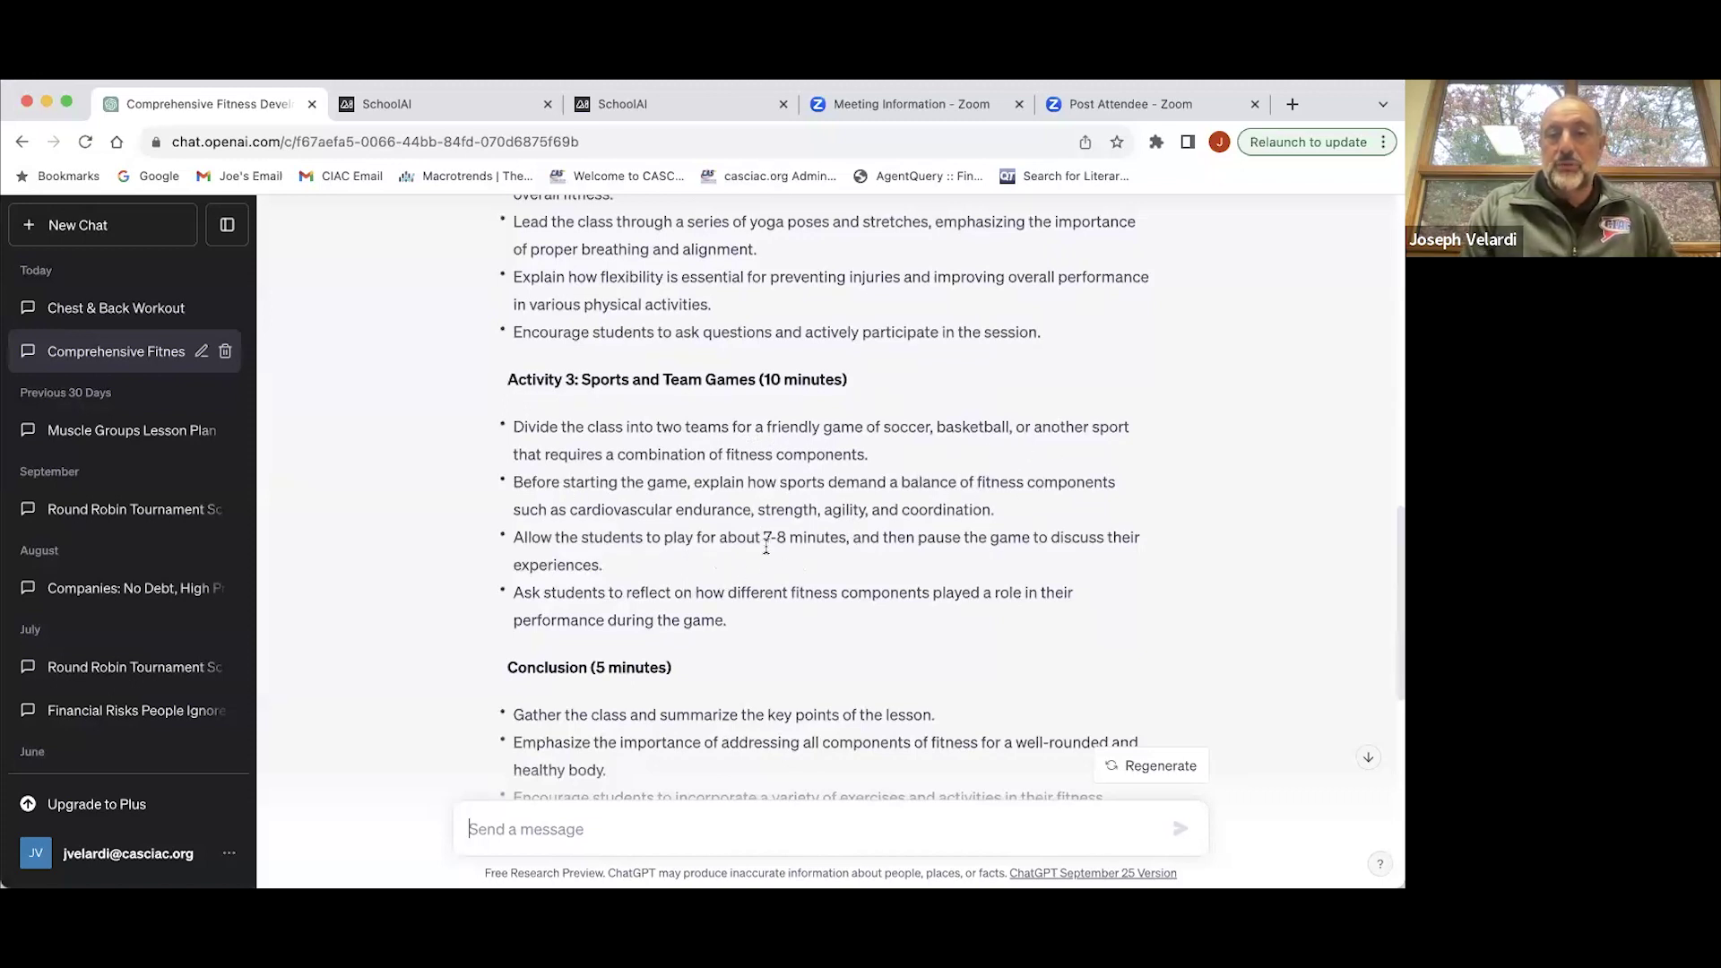
scroll(782, 613, "down", 5)
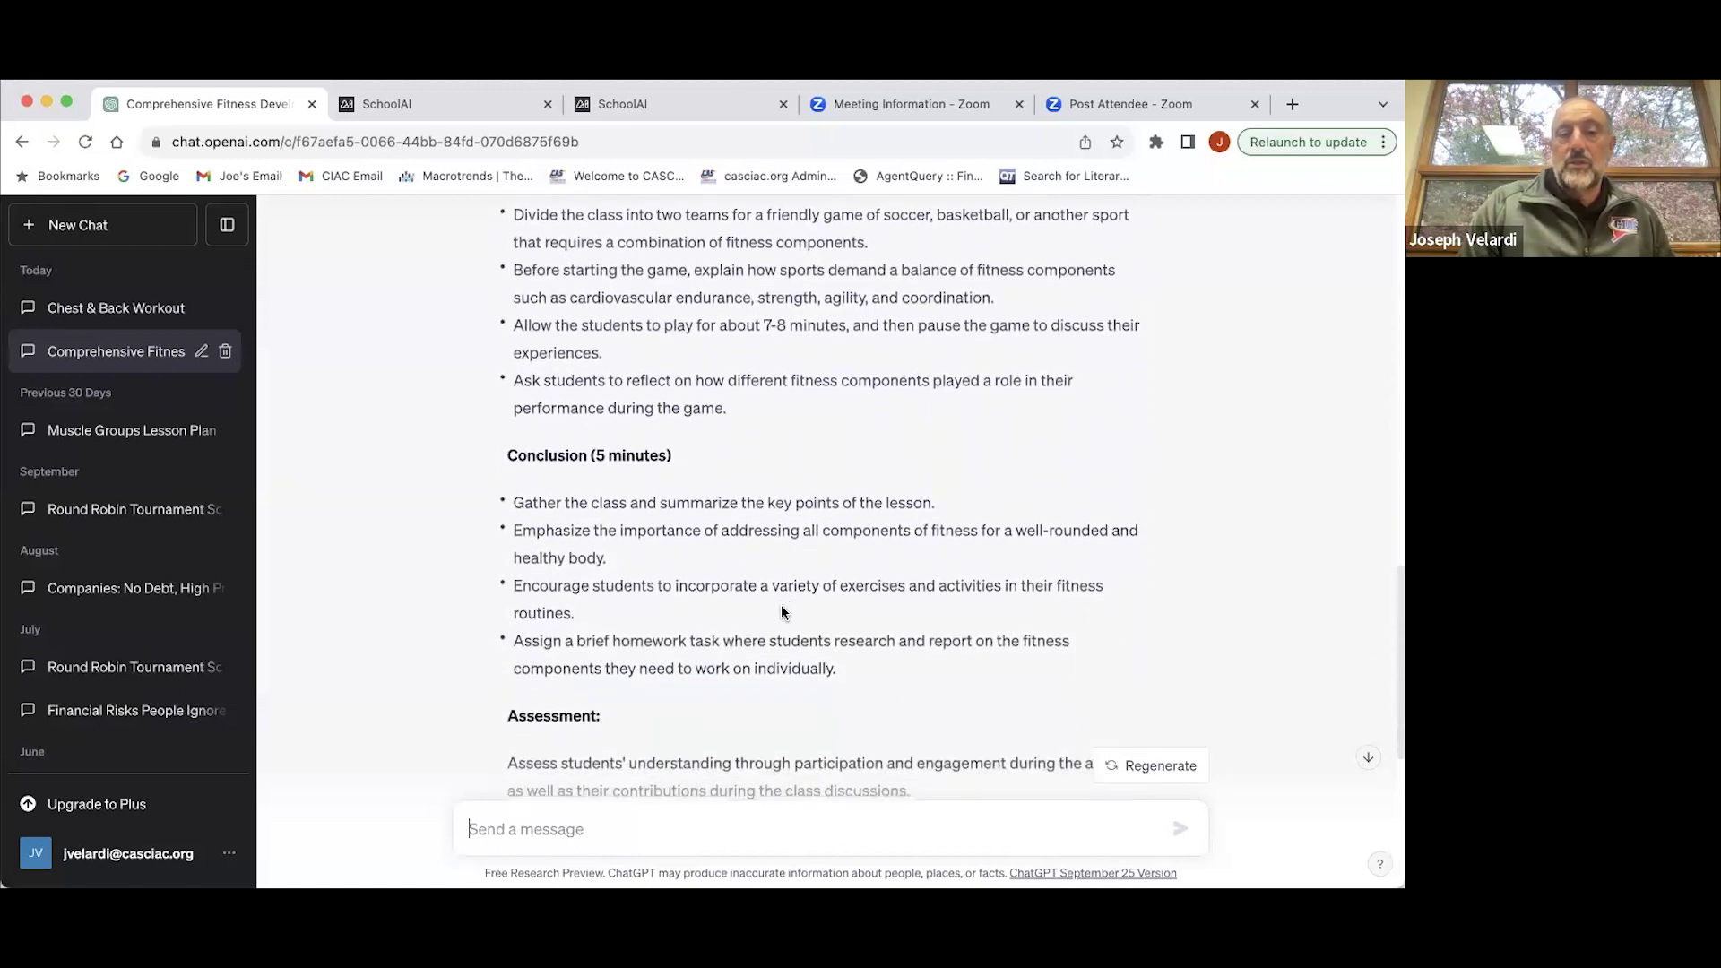
scroll(782, 604, "down", 2)
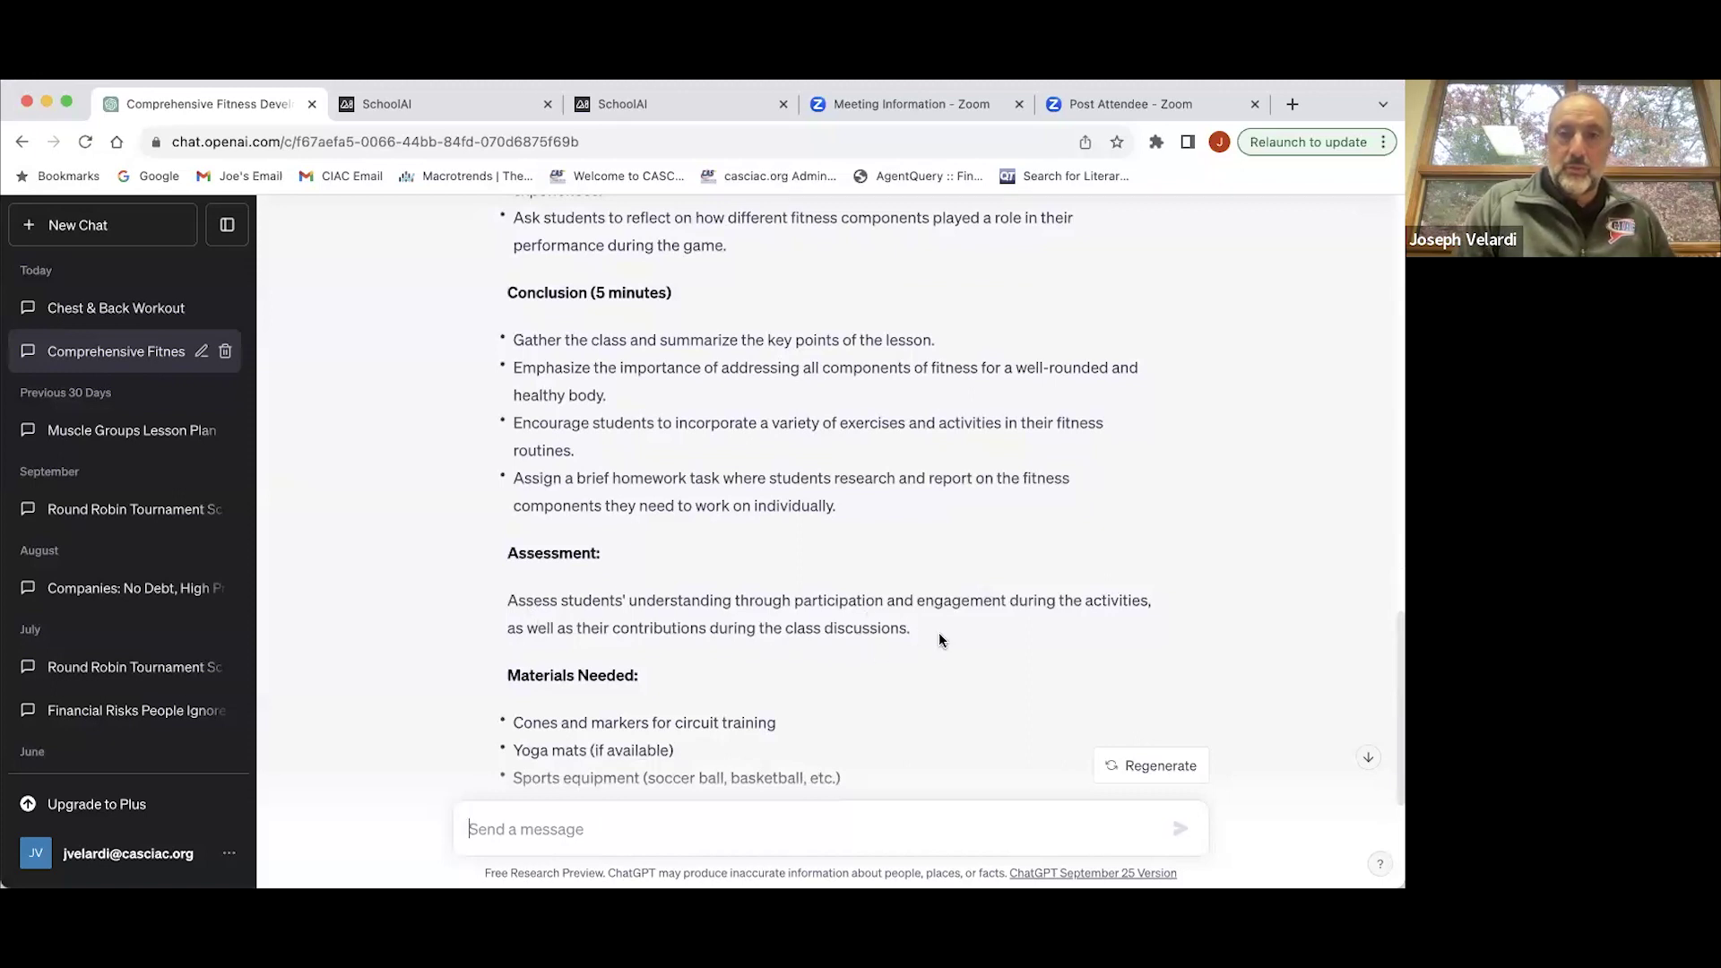
scroll(940, 634, "down", 3)
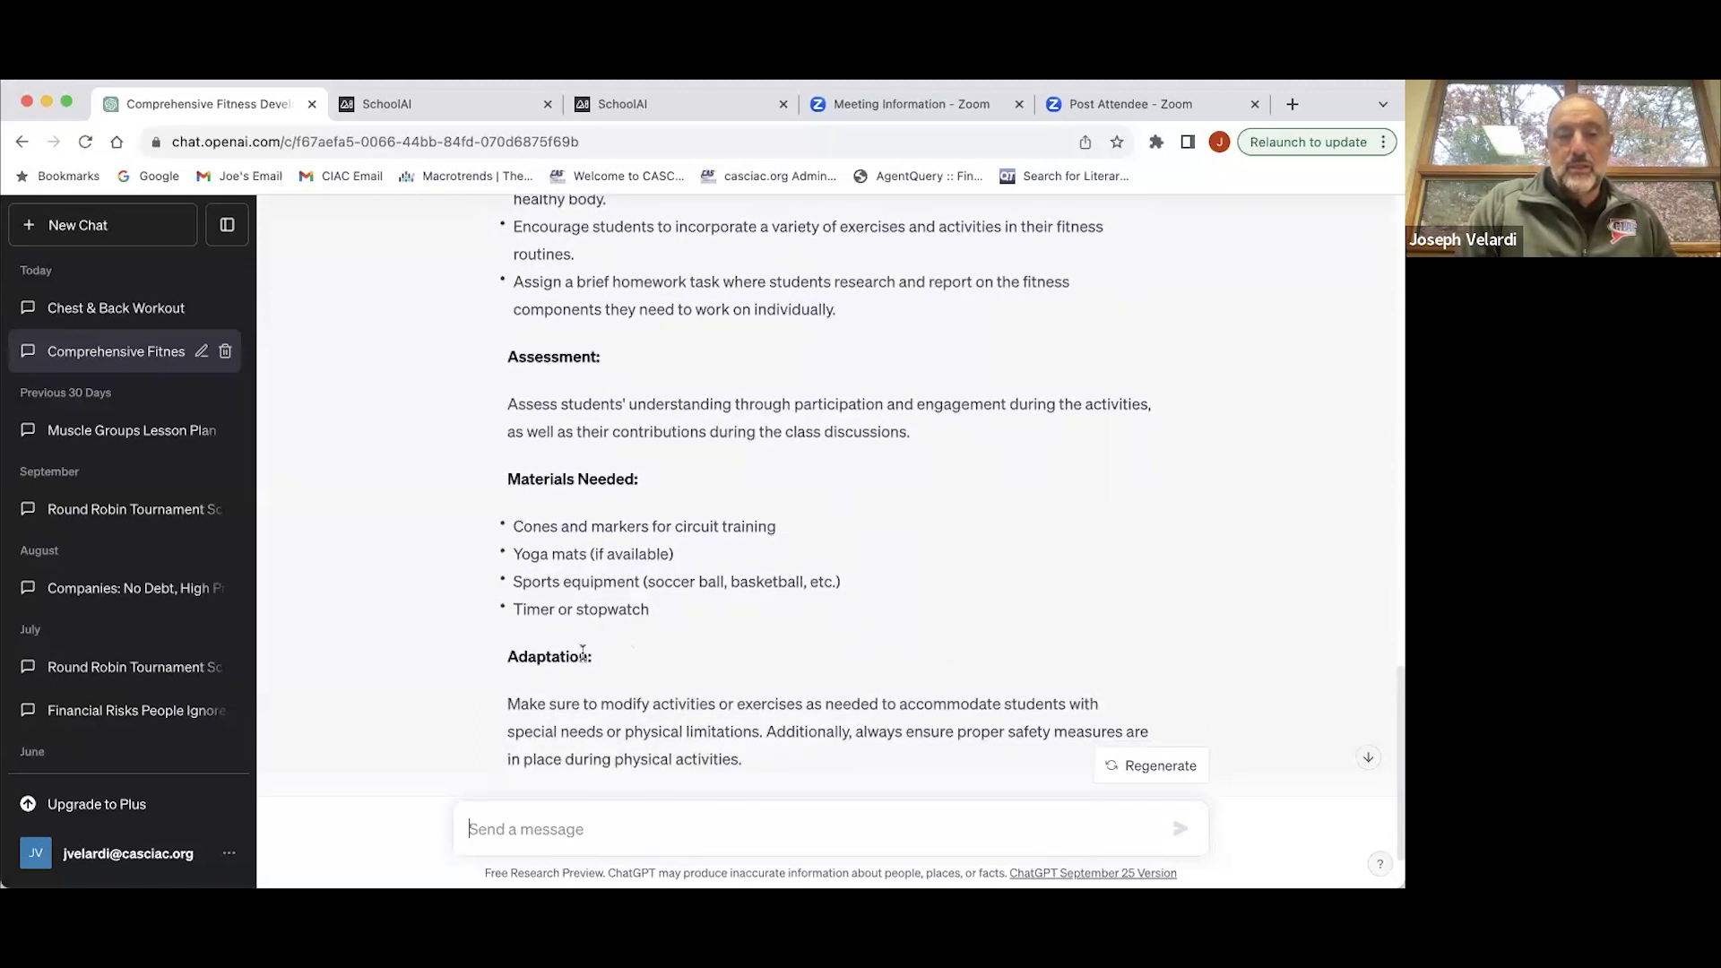
scroll(805, 653, "up", 5)
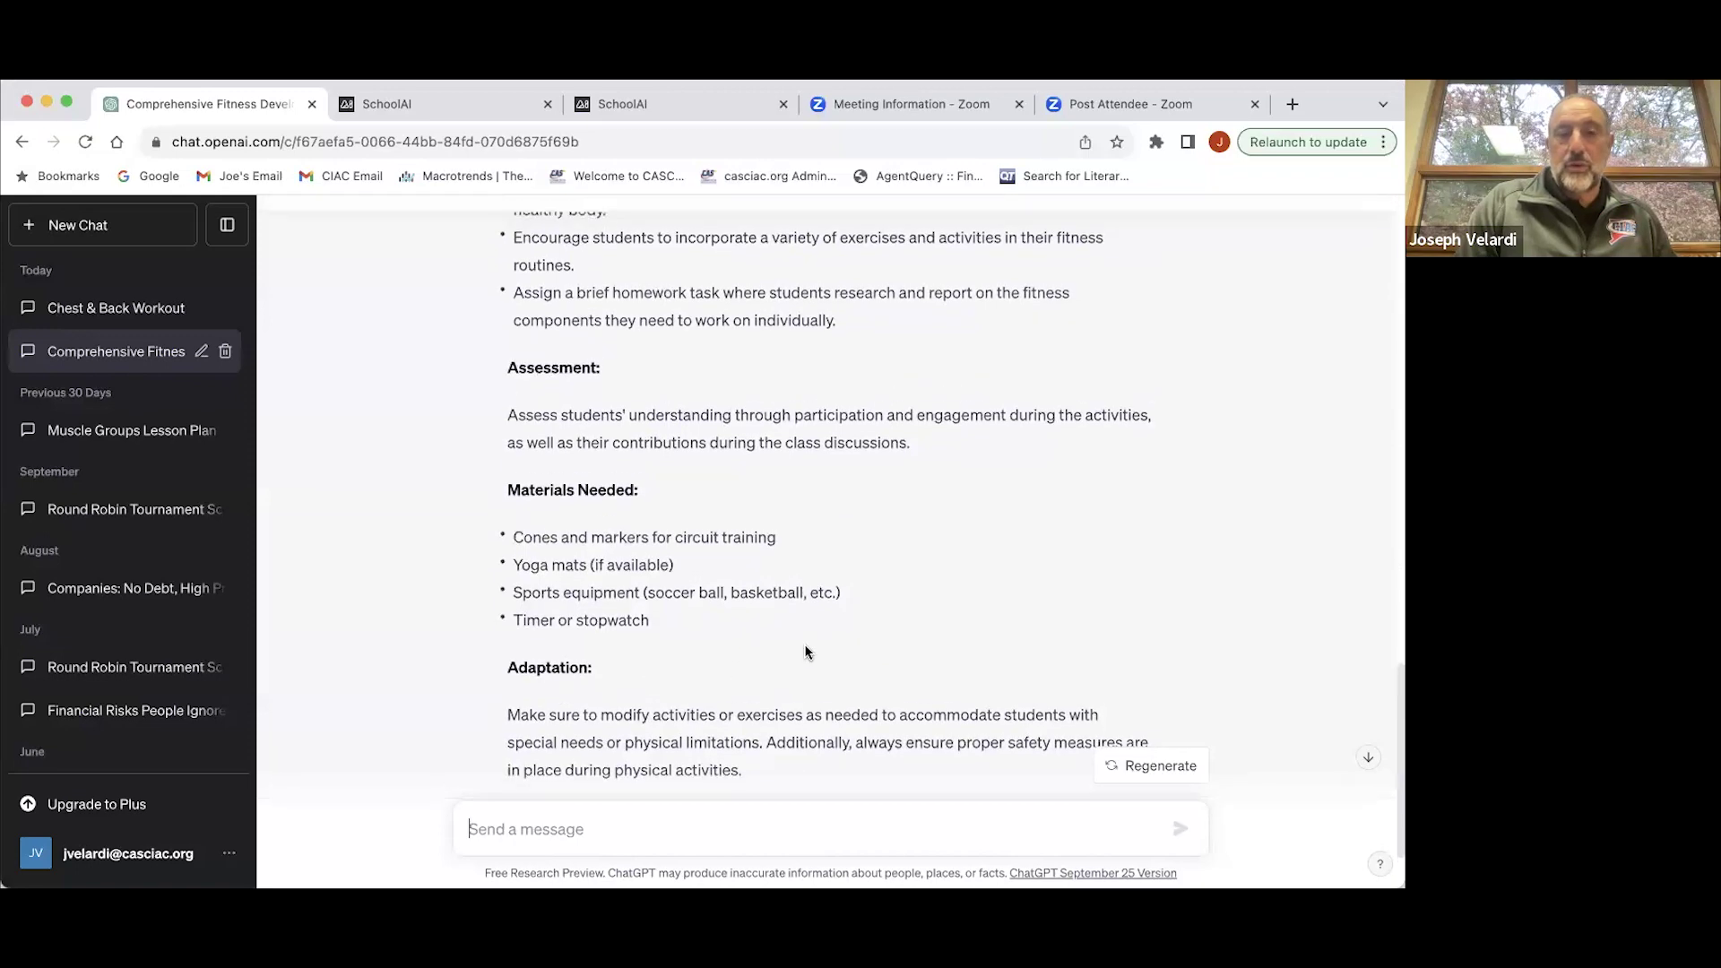
scroll(806, 644, "up", 10)
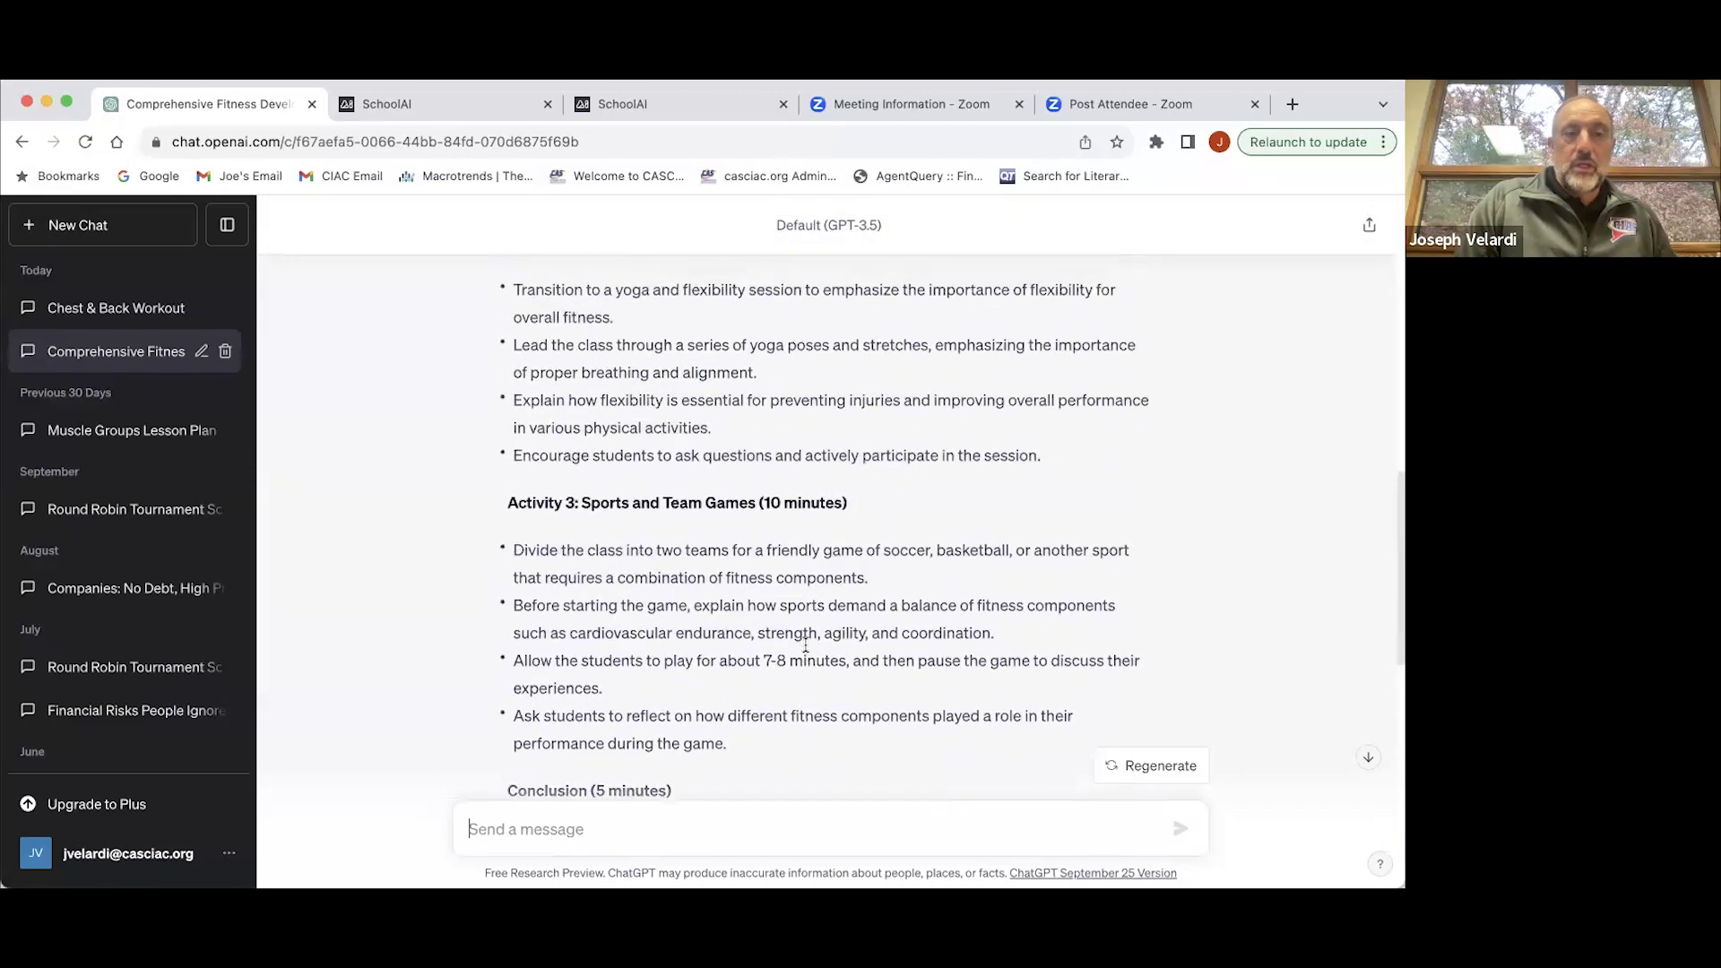
scroll(805, 644, "up", 5)
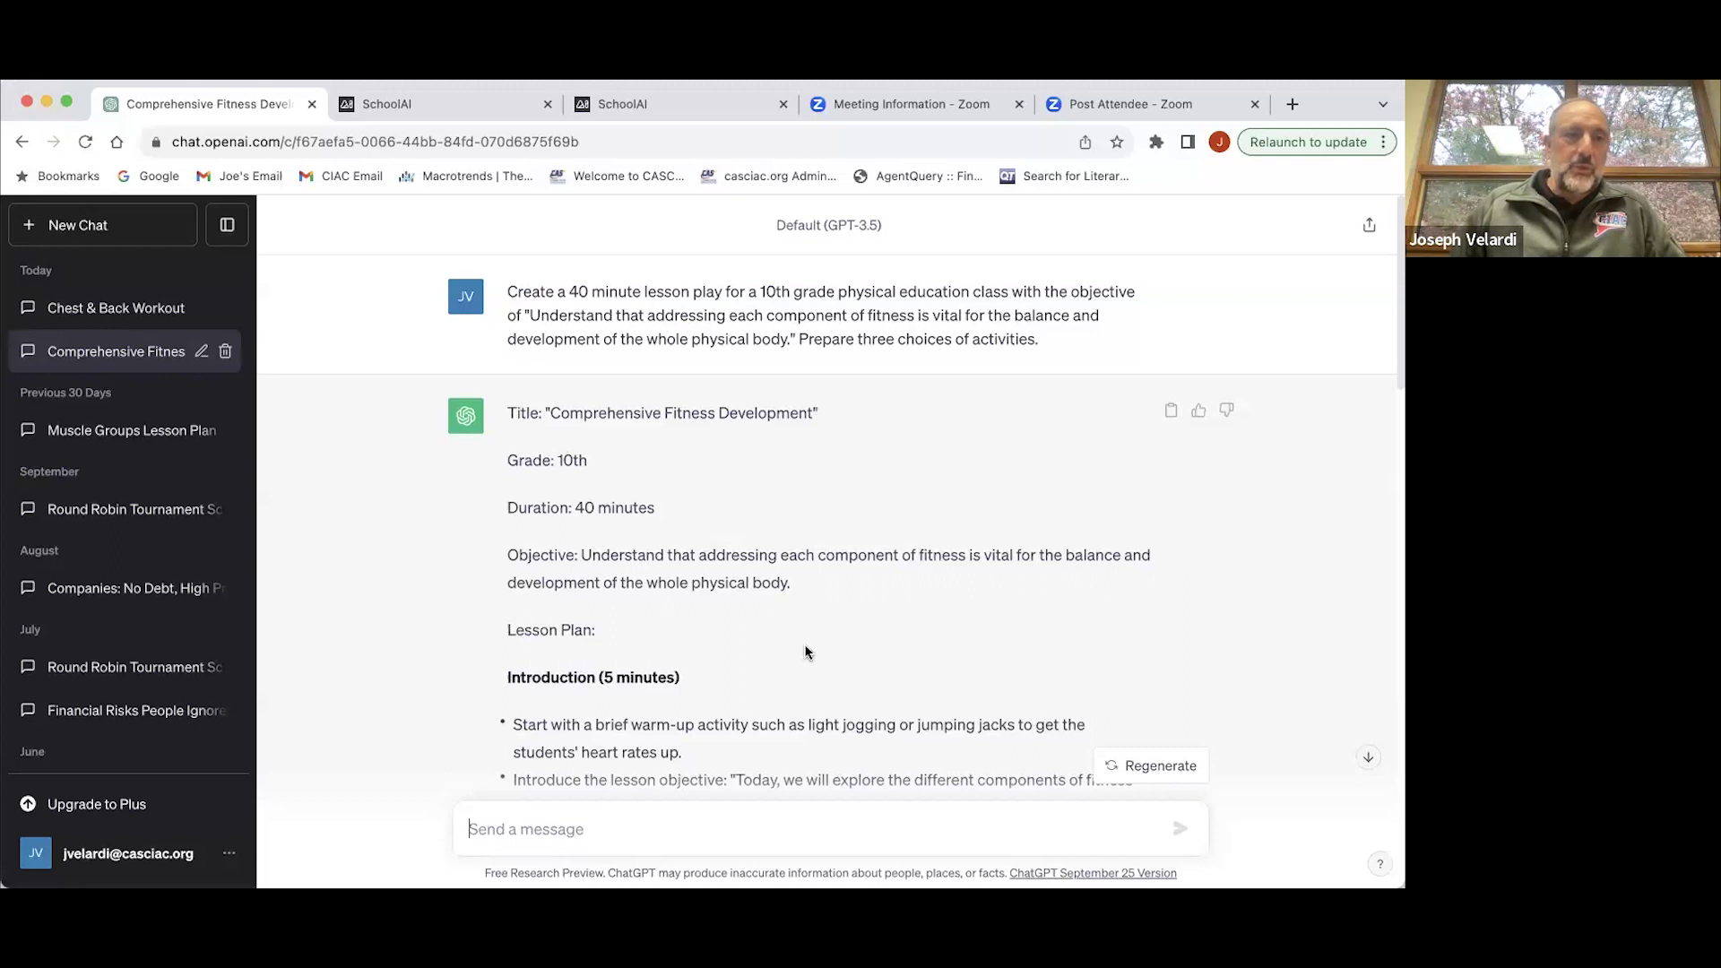
Step: Open the Chest & Back Workout chat and read through its 30-minute routine
left_click(111, 311)
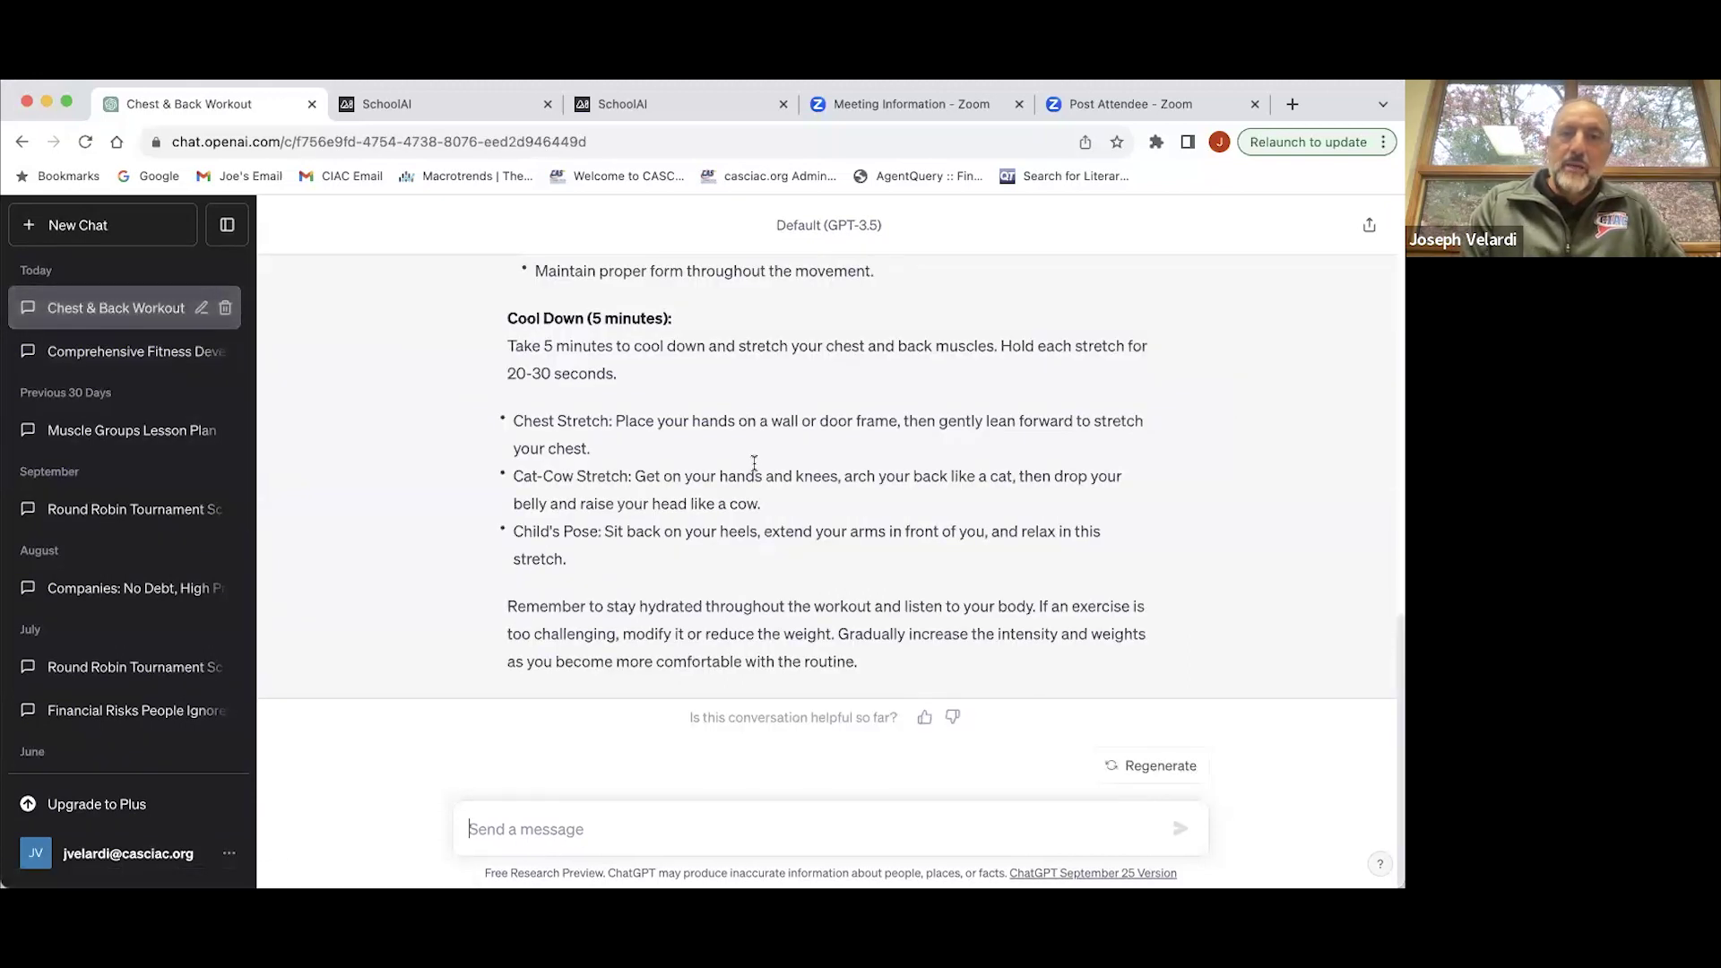
scroll(757, 467, "up", 15)
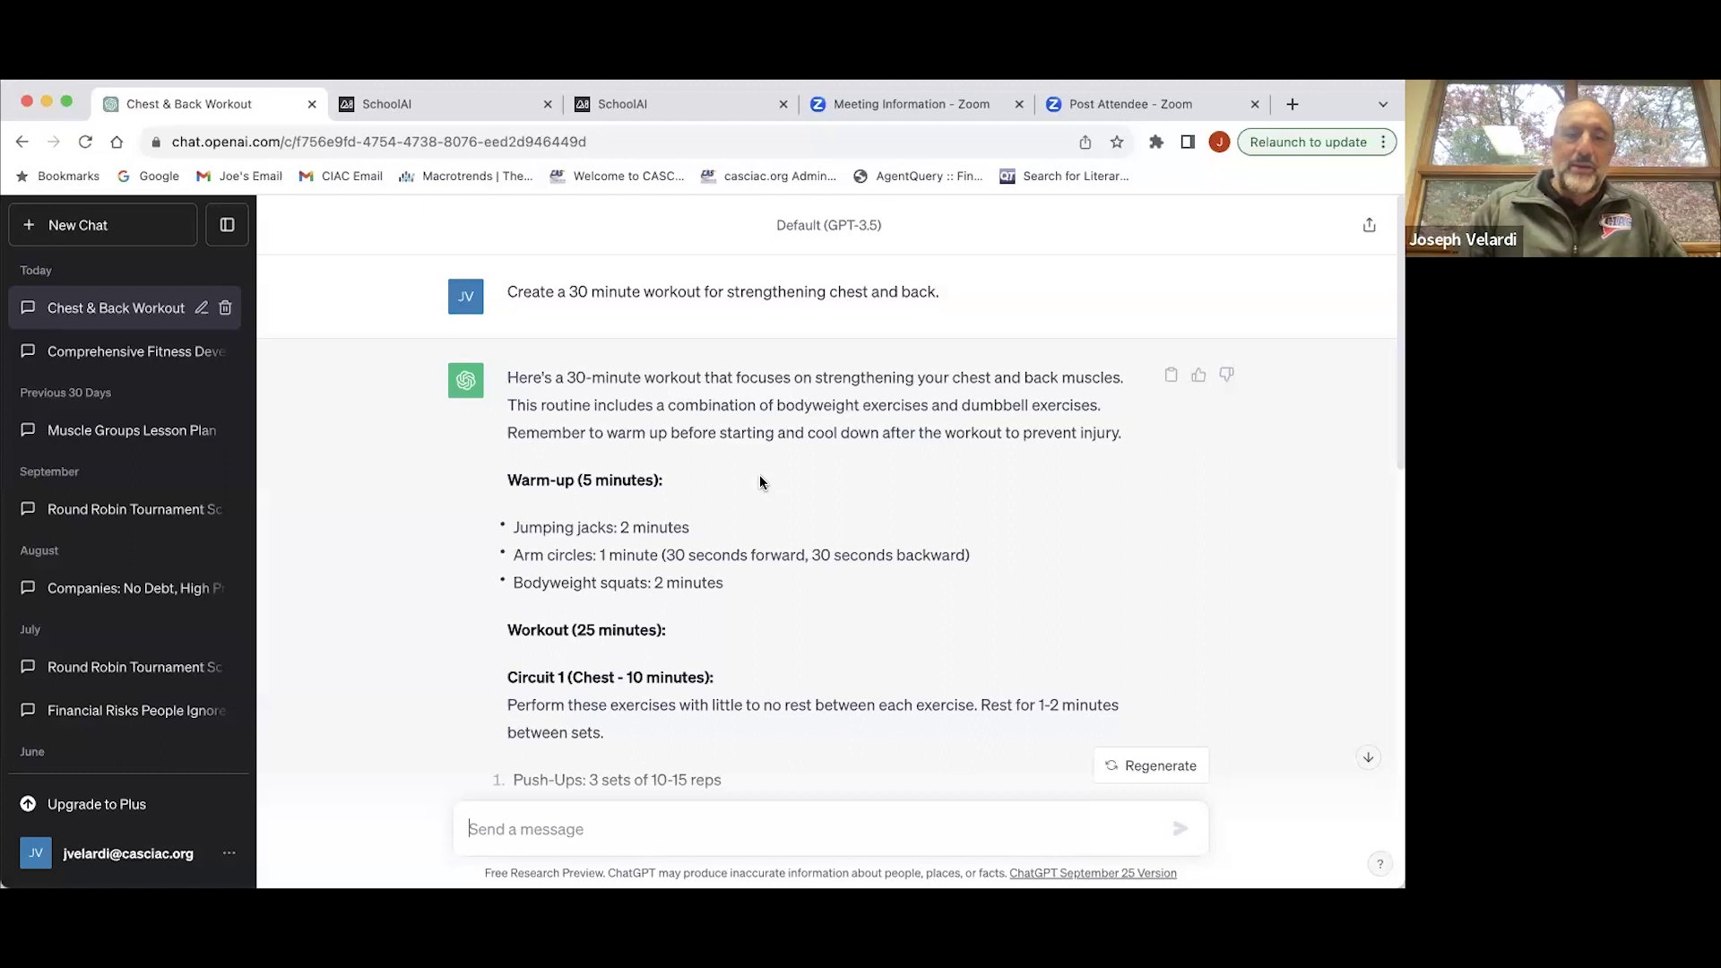
scroll(761, 482, "down", 5)
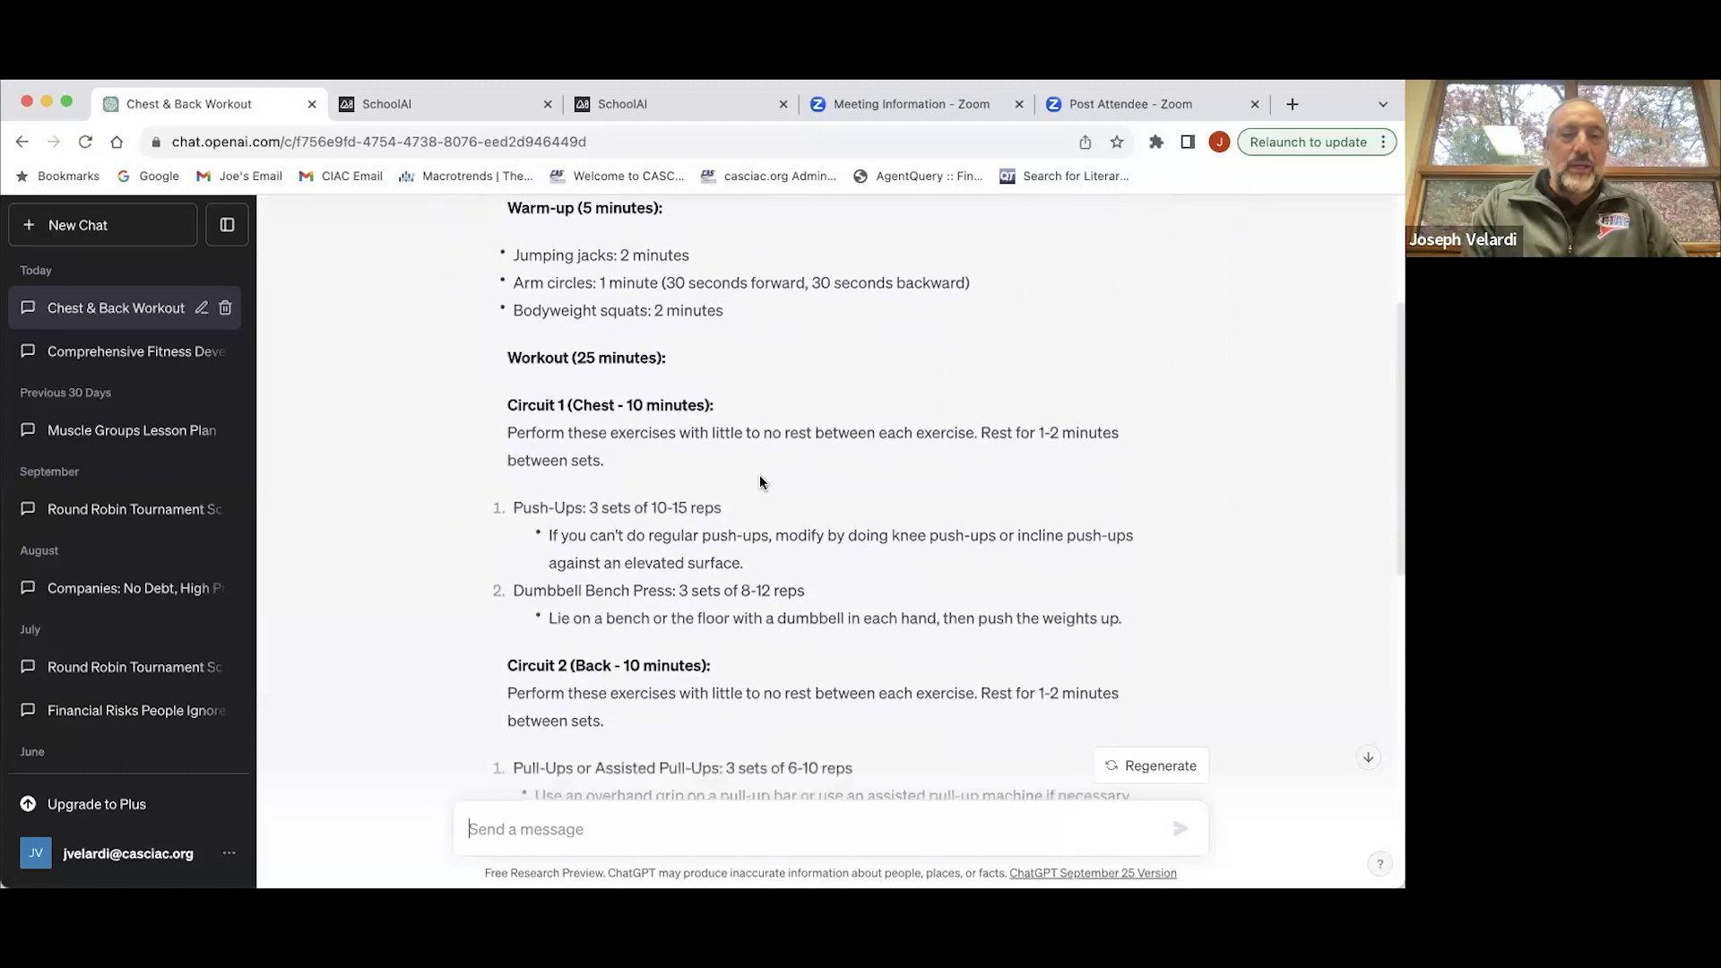
scroll(760, 482, "down", 4)
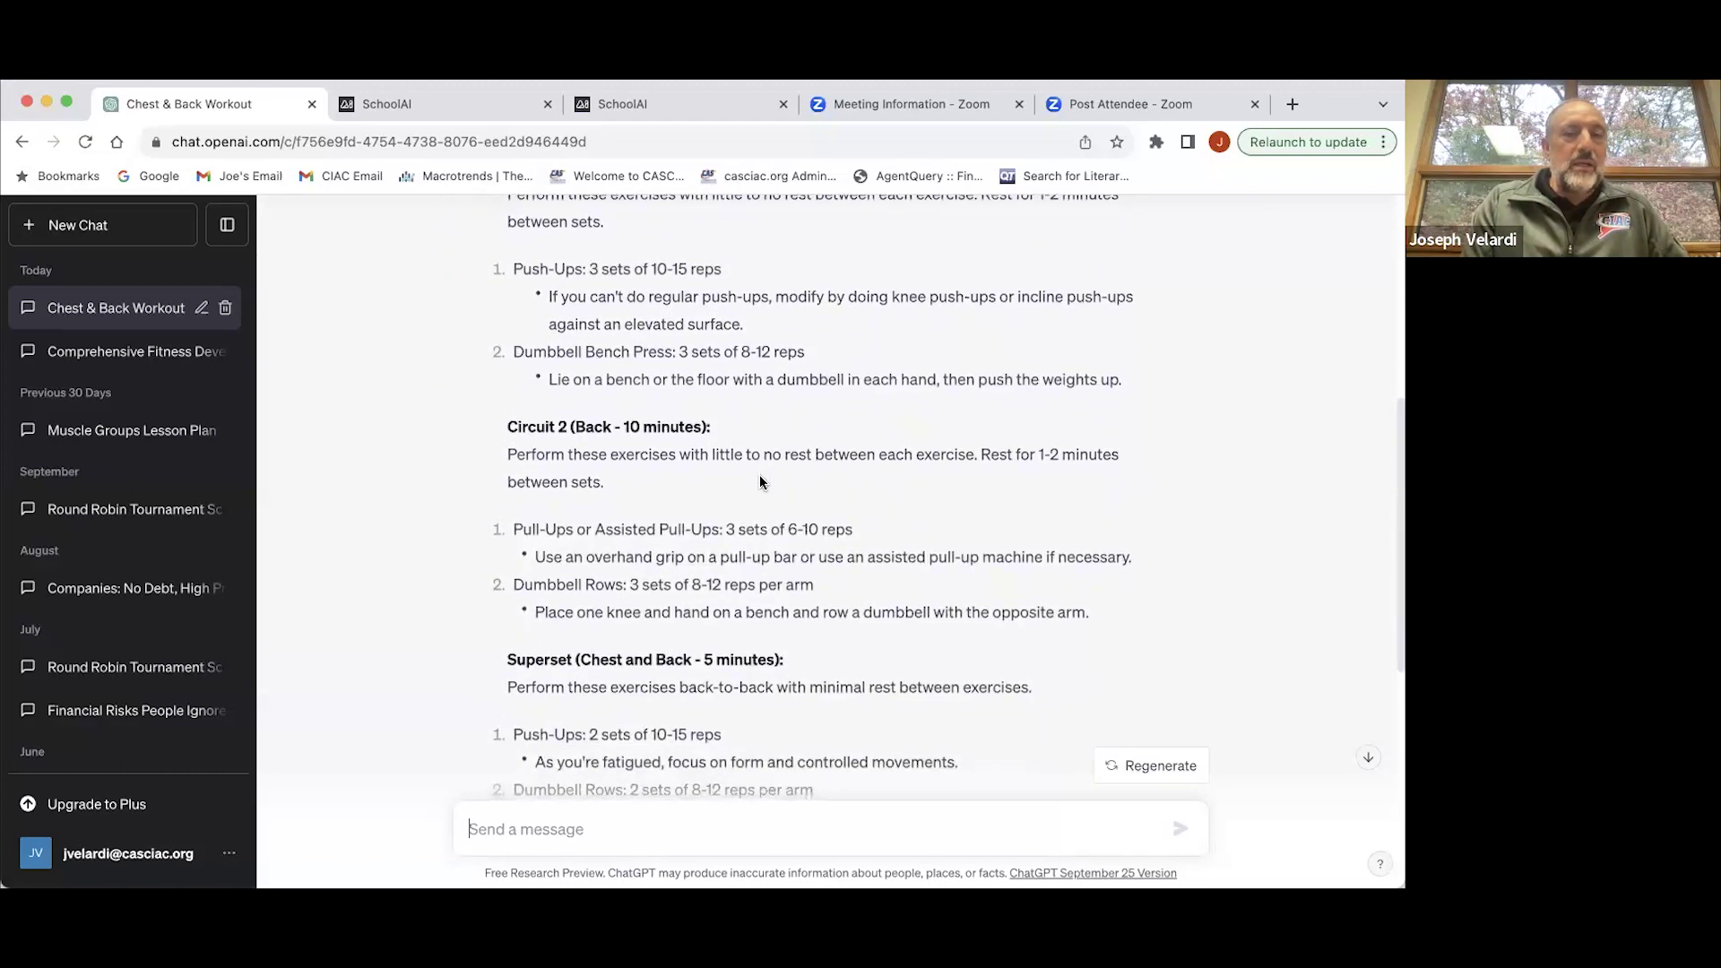
scroll(760, 481, "down", 5)
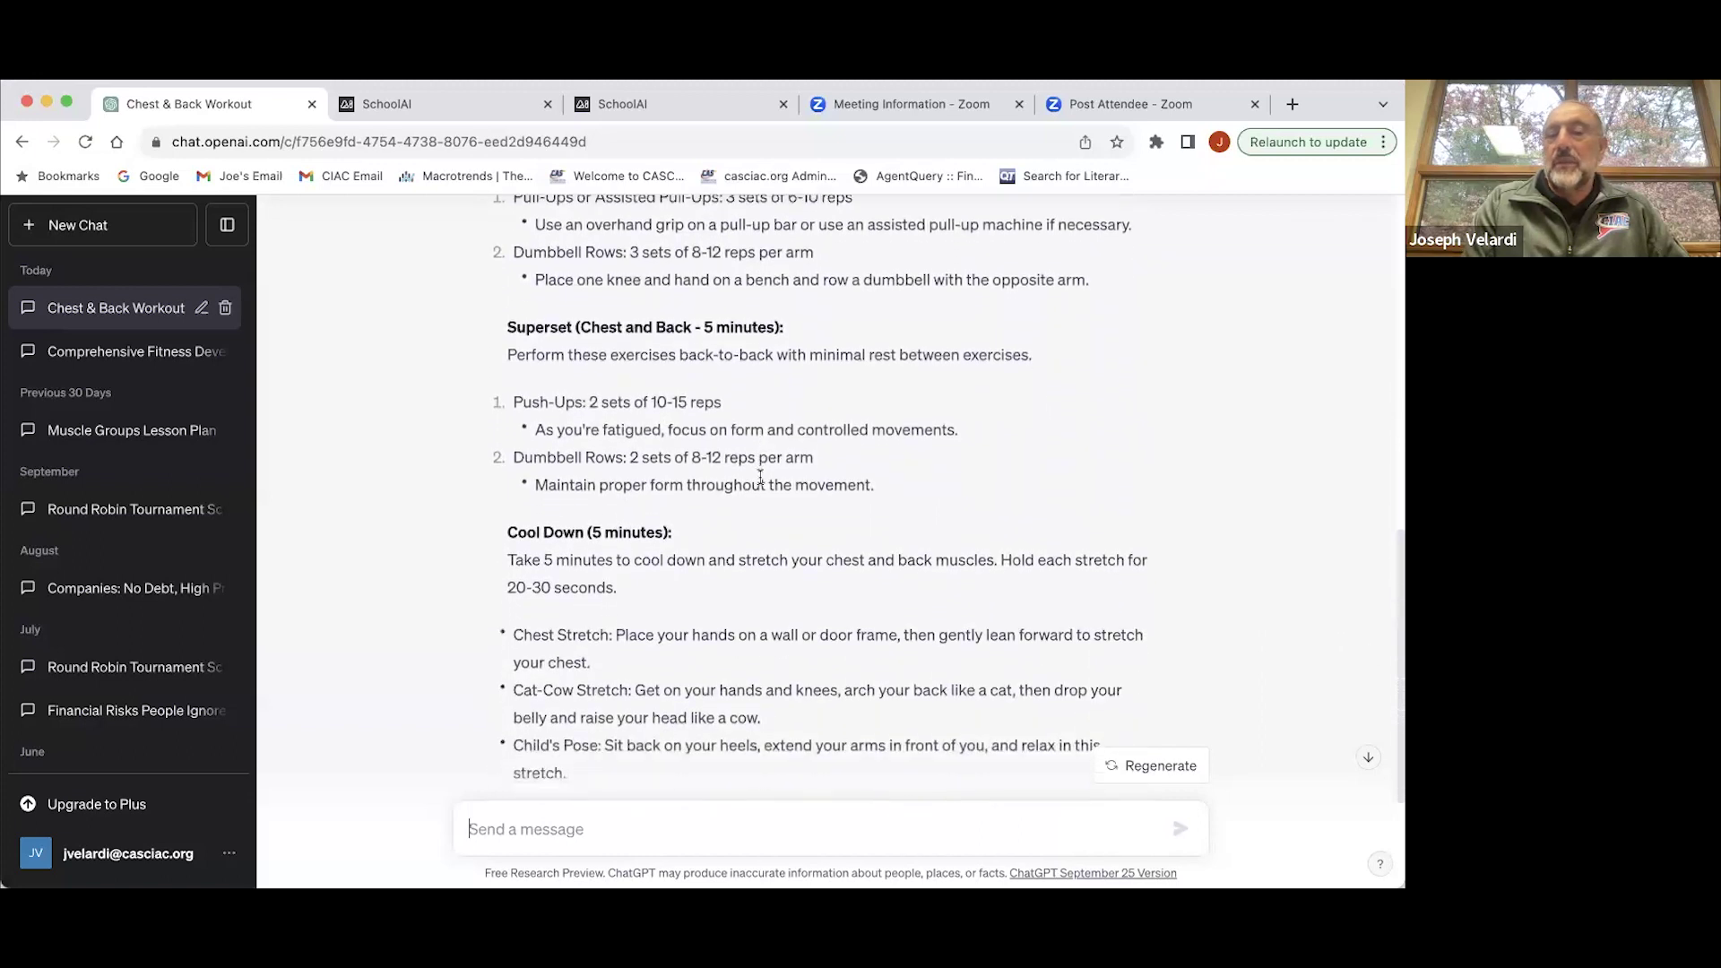
scroll(761, 478, "down", 2)
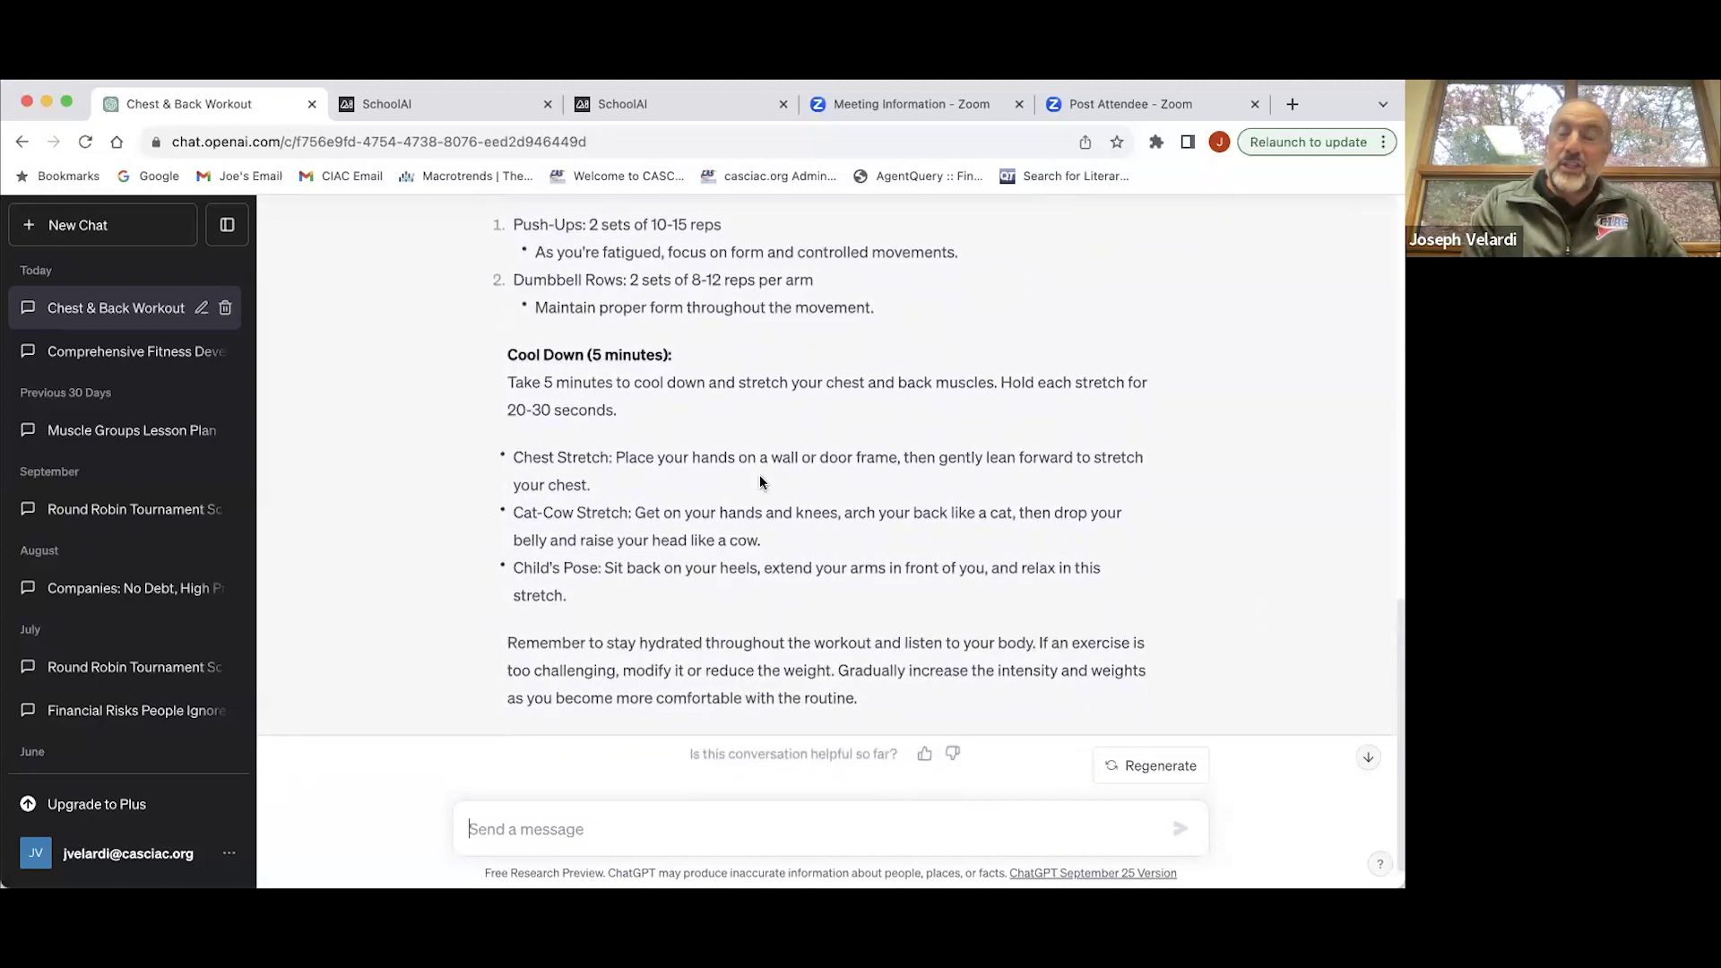
Step: Return to the workout's top, then open the September Round Robin Tournament Schedule chat
scroll(761, 482, "up", 8)
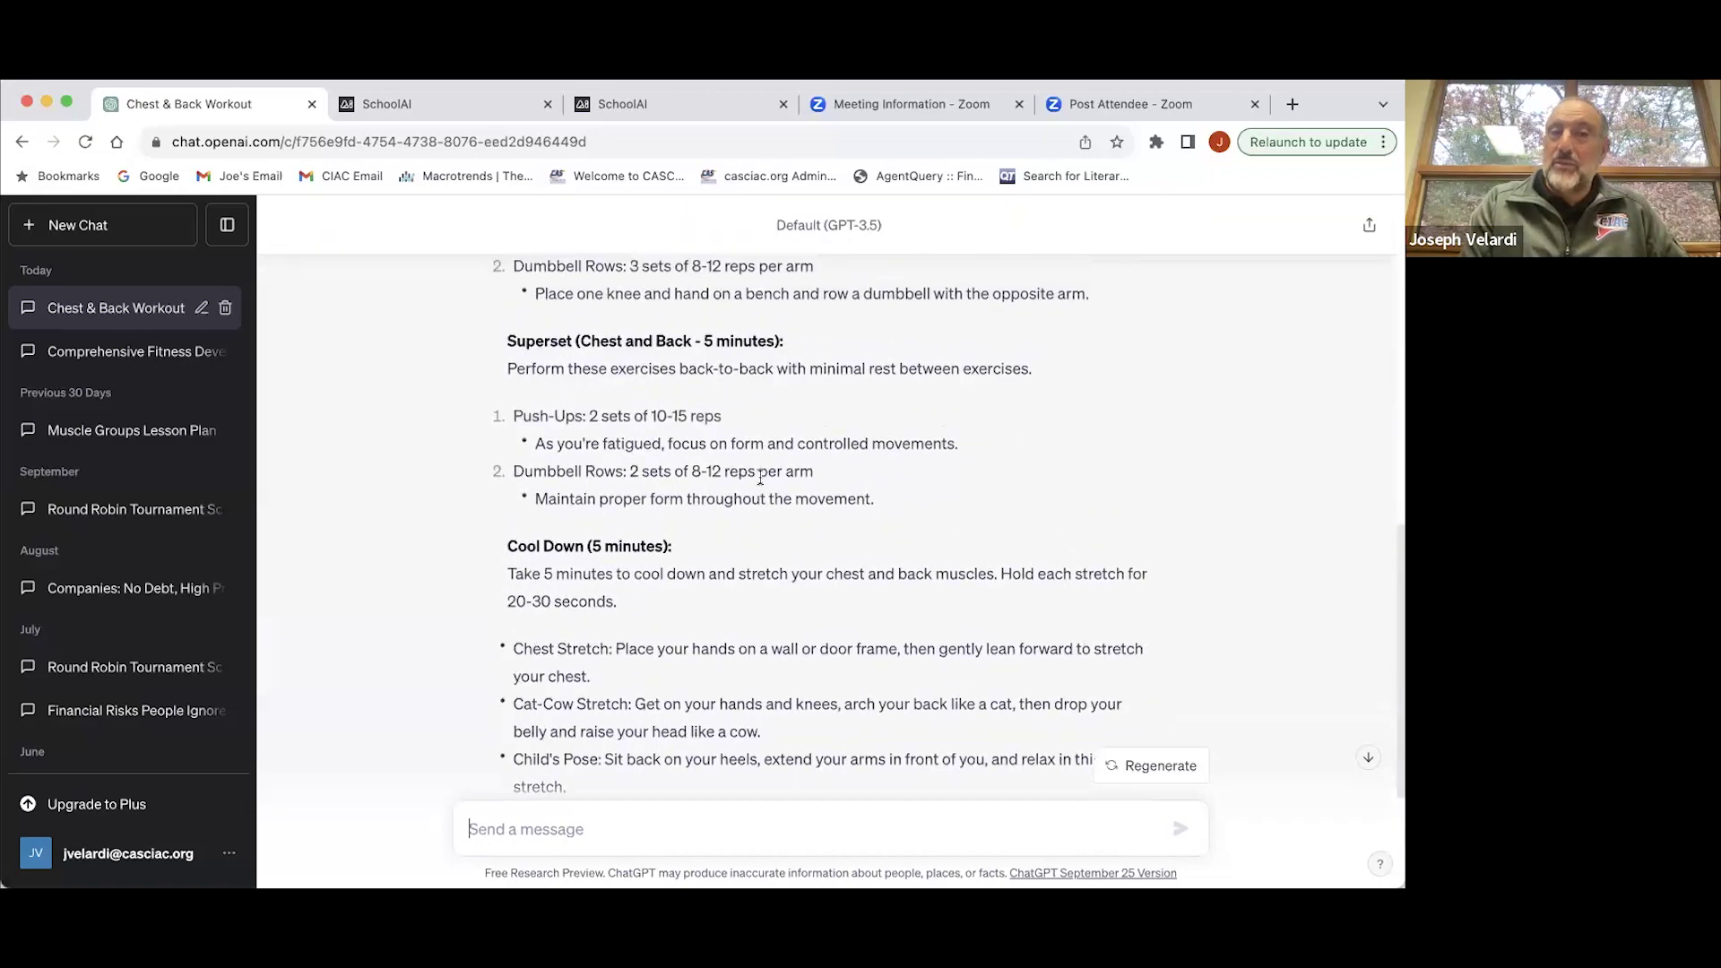
scroll(760, 478, "up", 4)
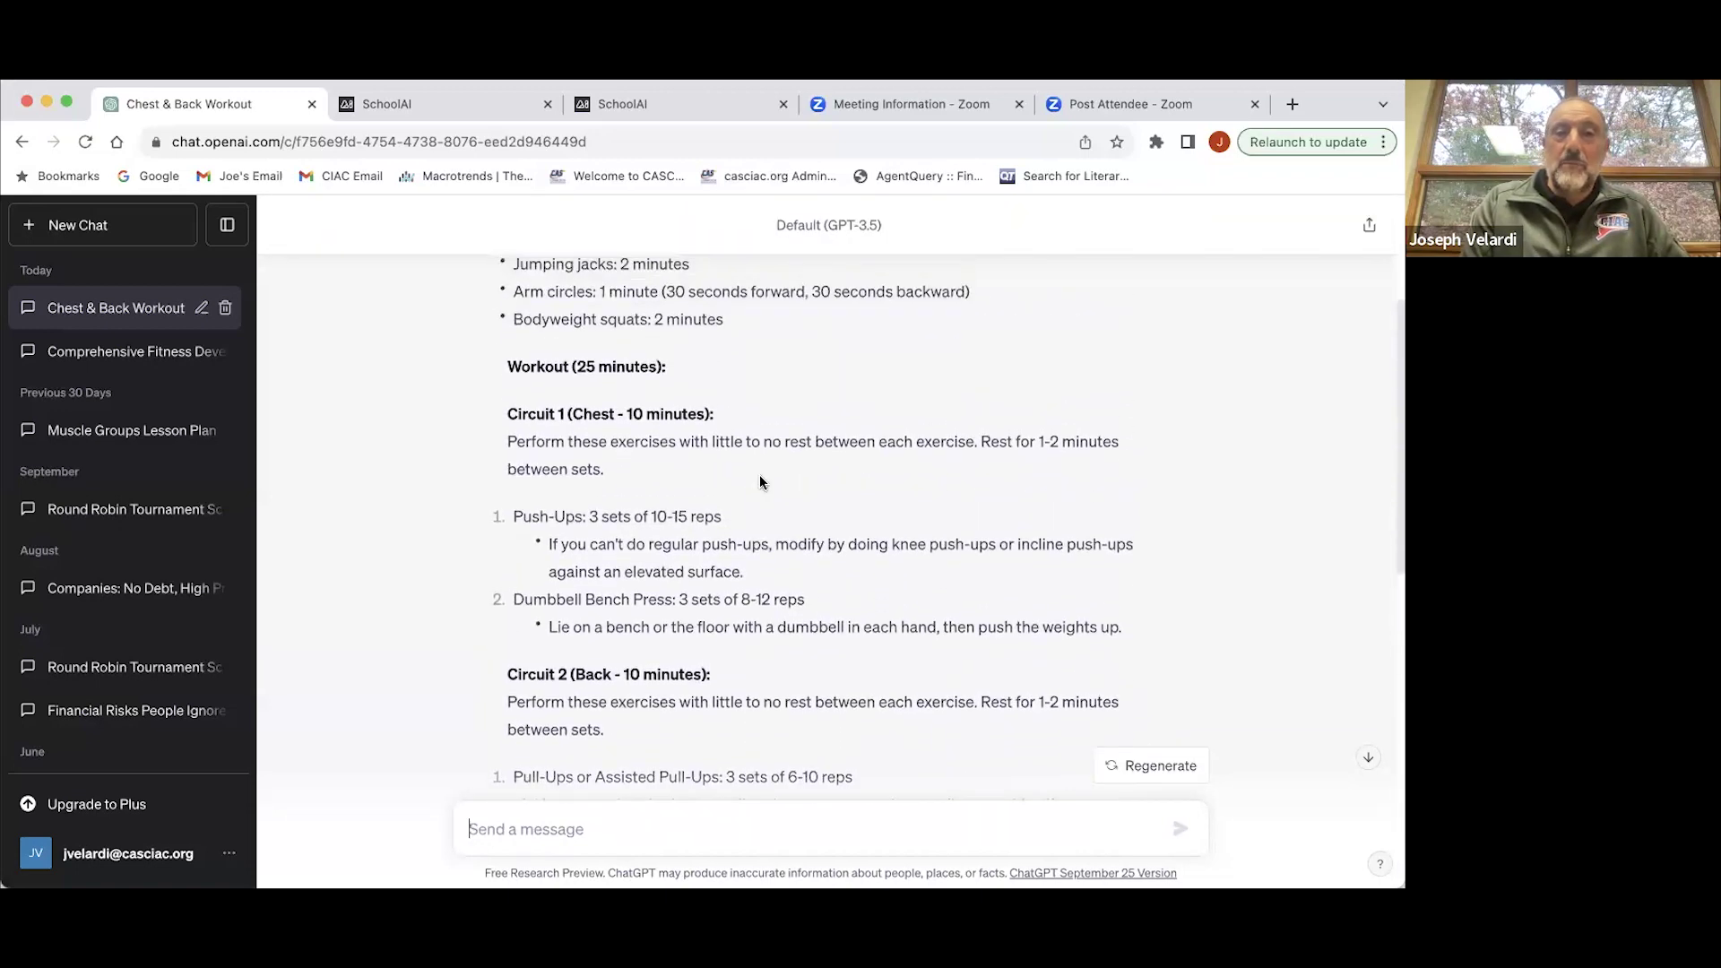
scroll(760, 481, "up", 4)
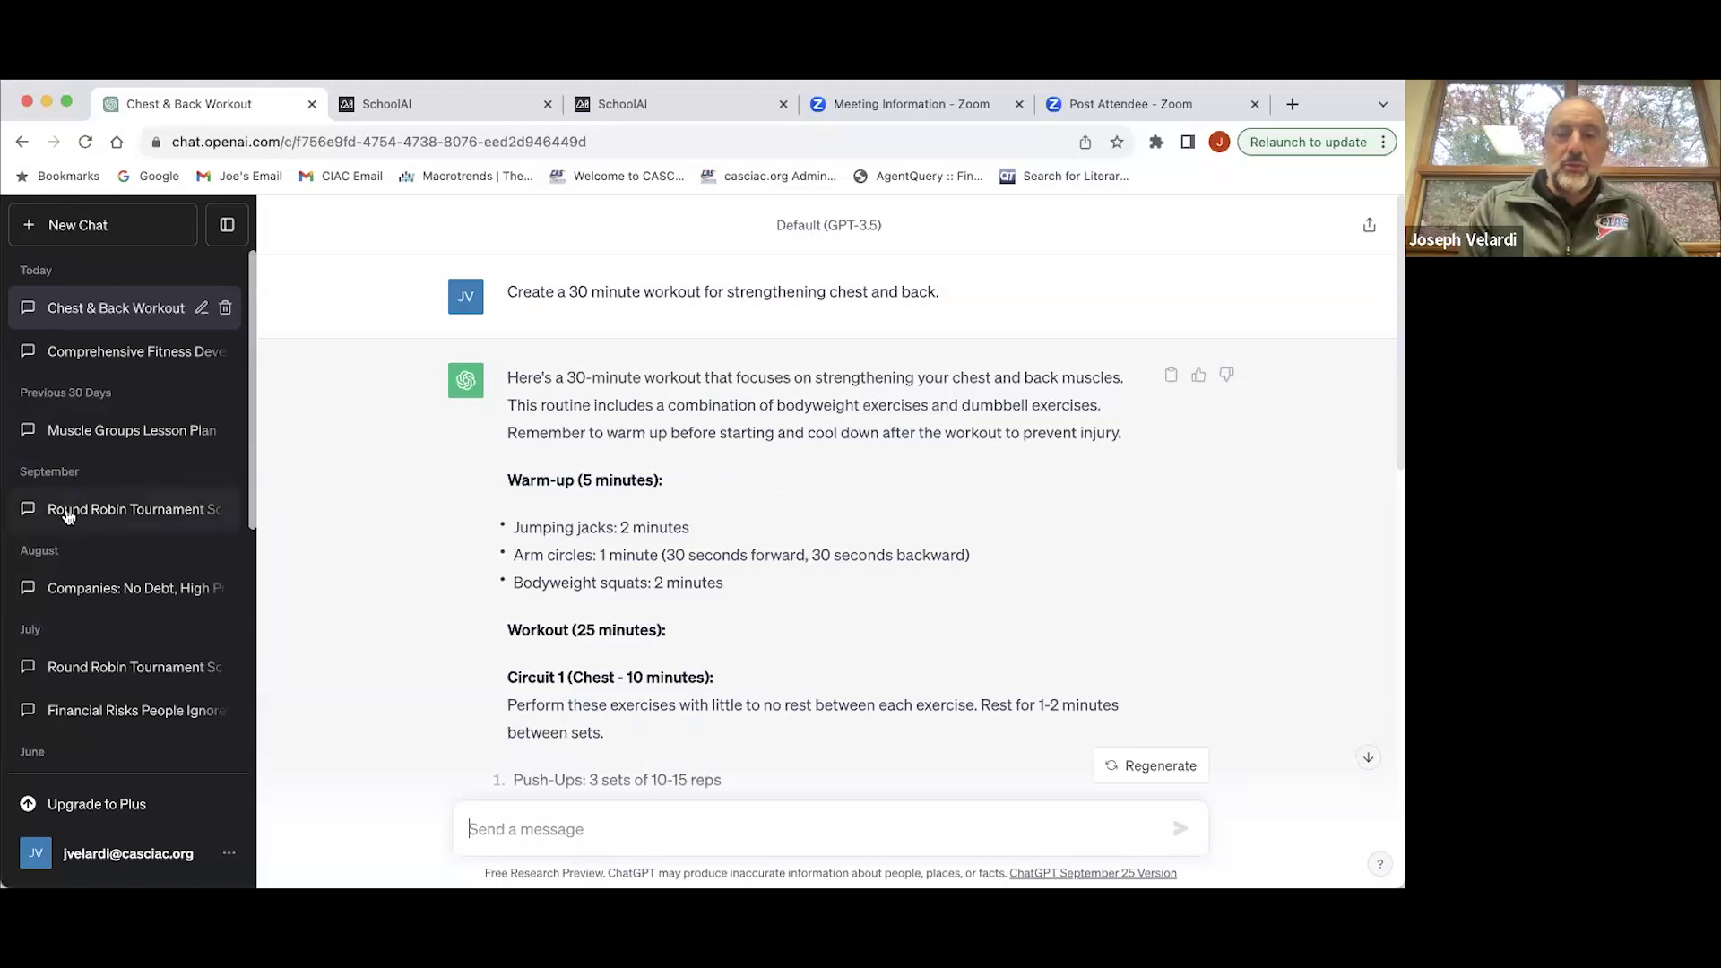
left_click(68, 517)
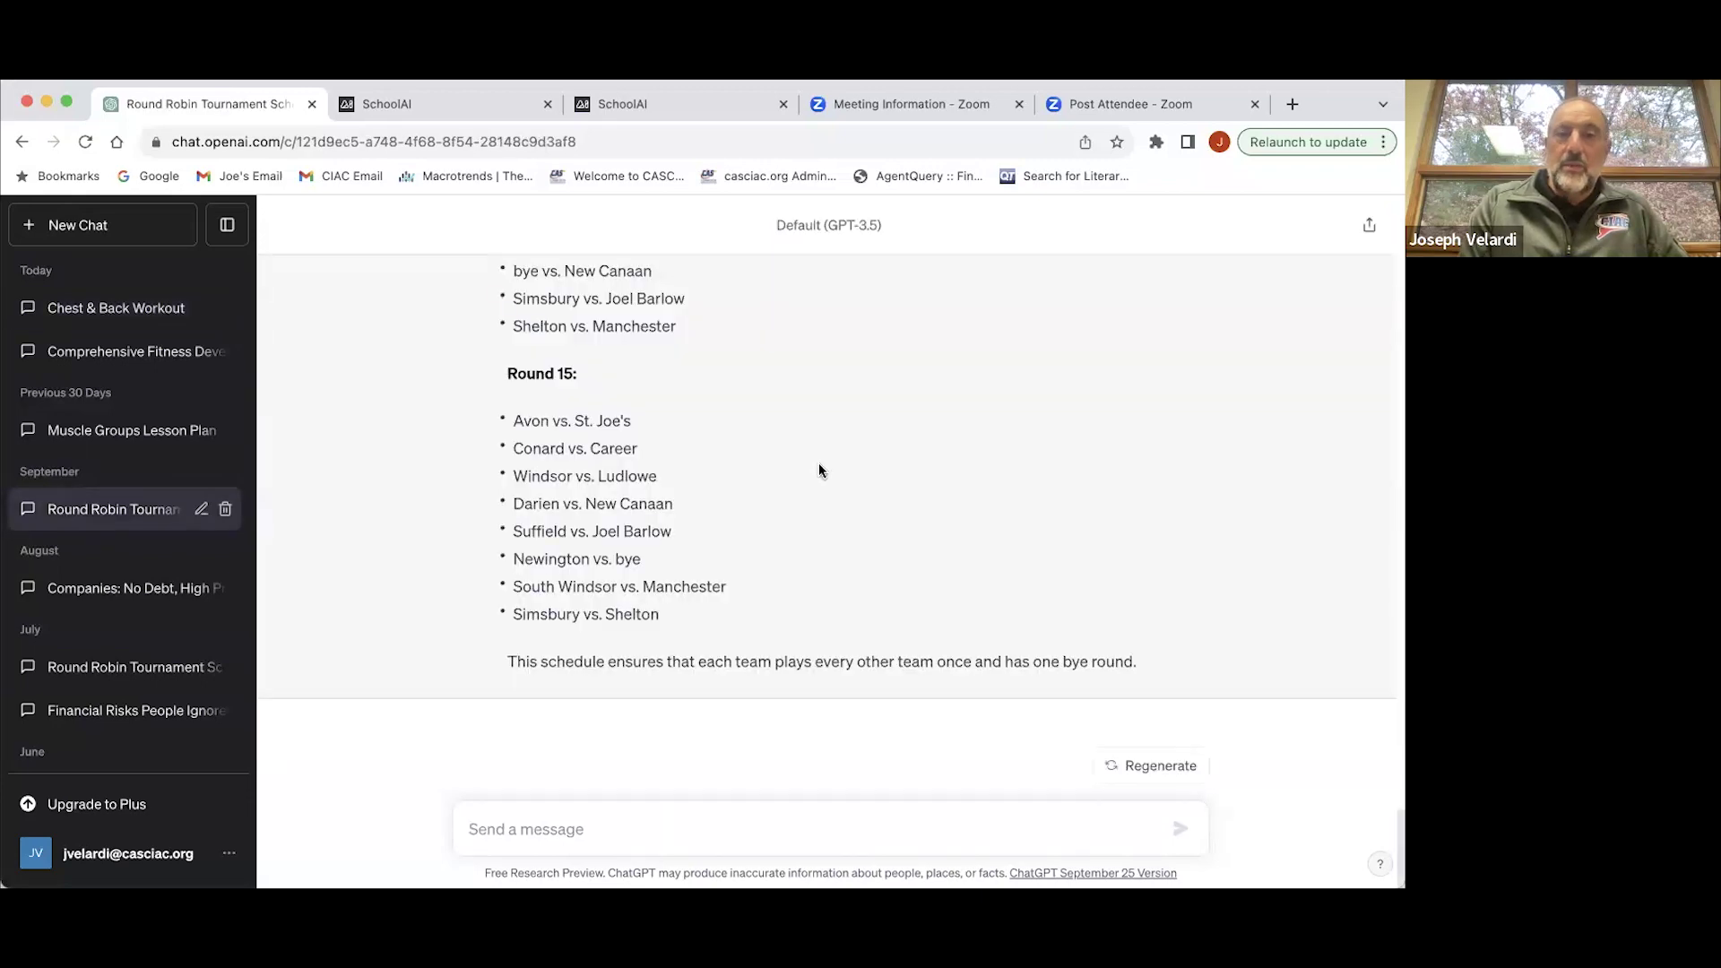
scroll(819, 467, "up", 10)
scroll(819, 471, "up", 15)
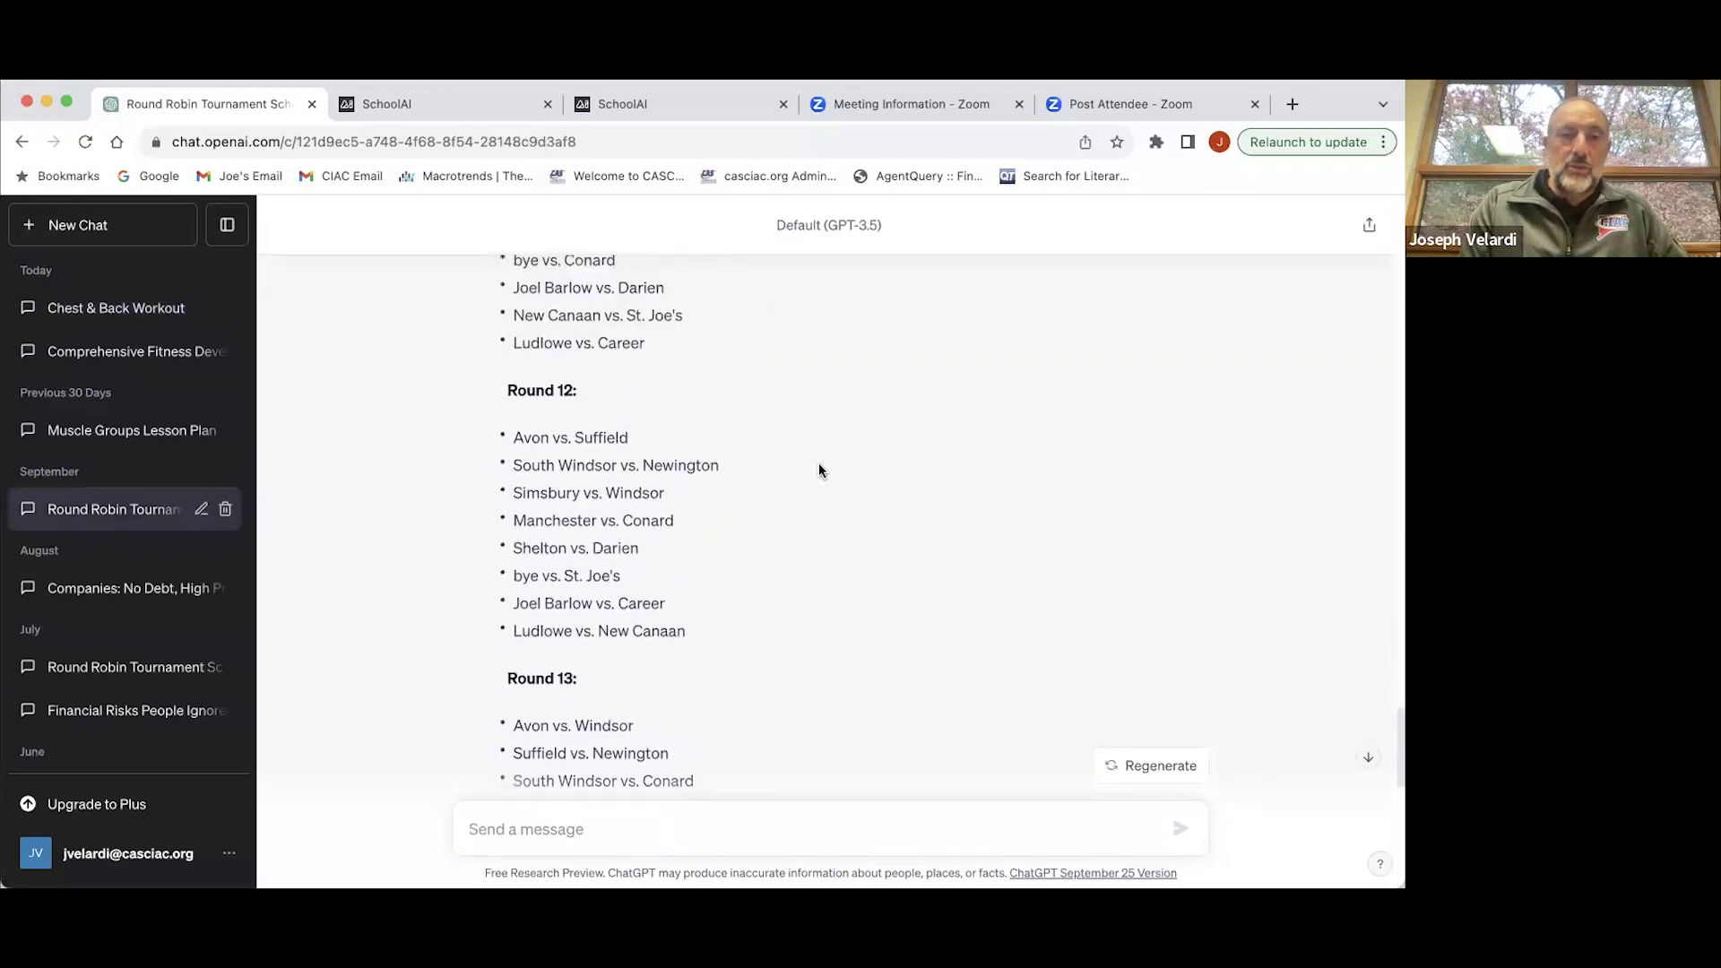
scroll(819, 470, "up", 12)
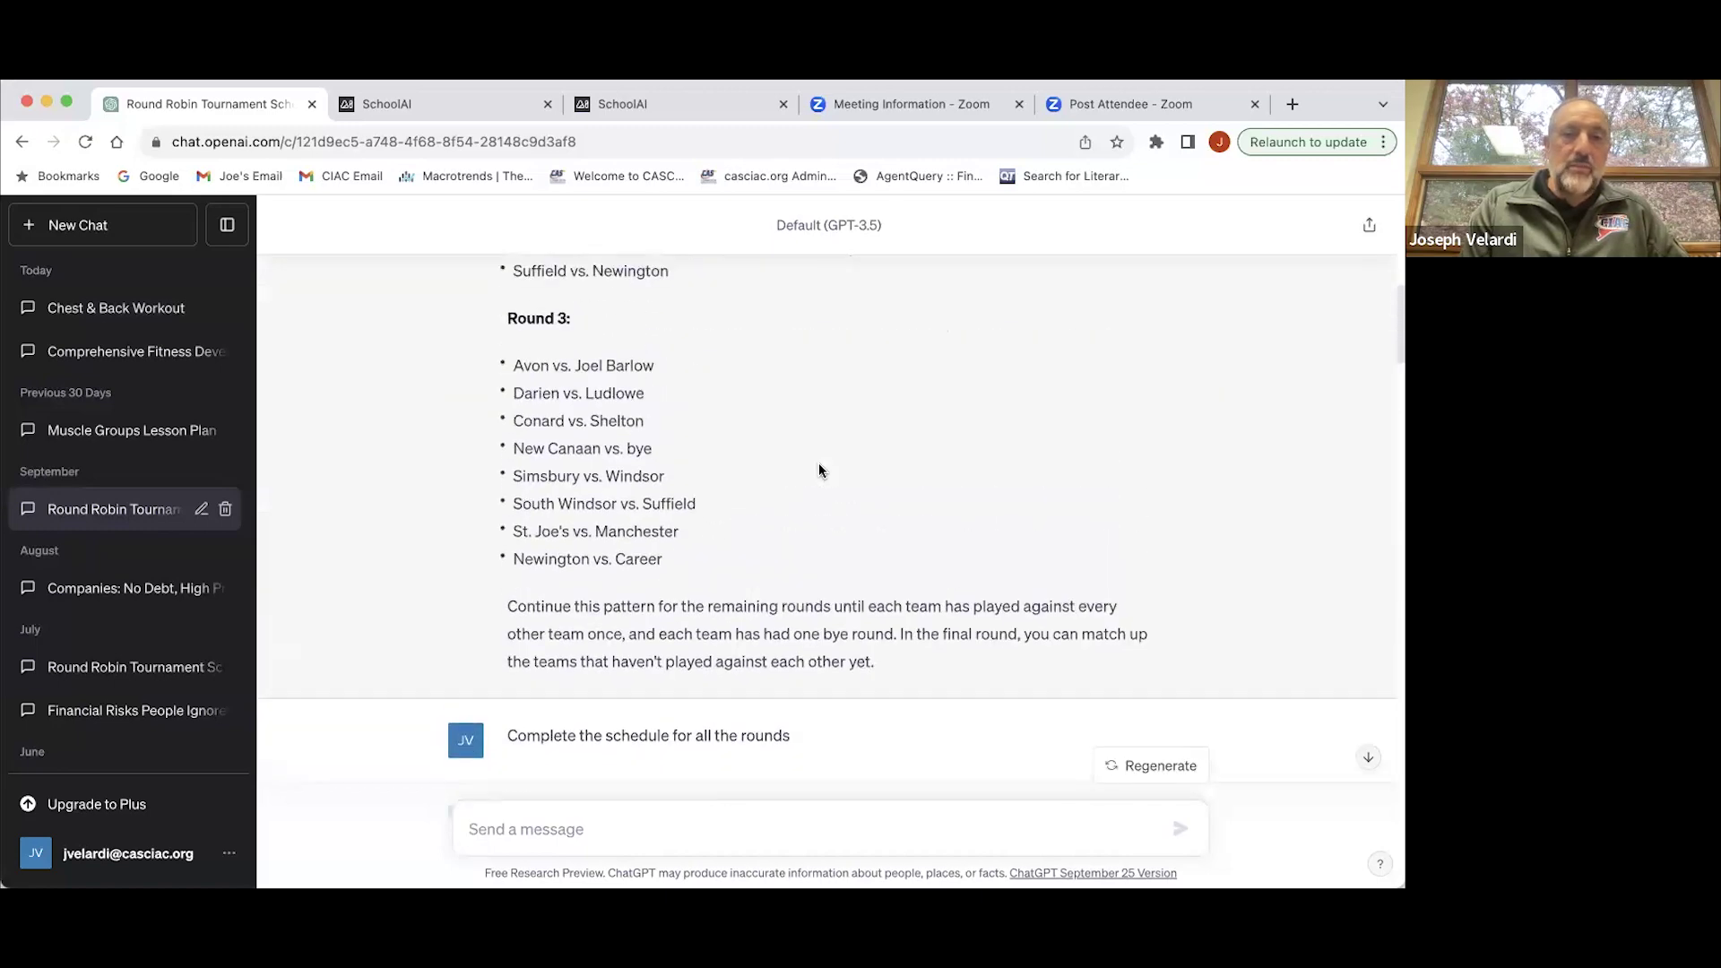
scroll(819, 467, "down", 5)
scroll(820, 471, "down", 3)
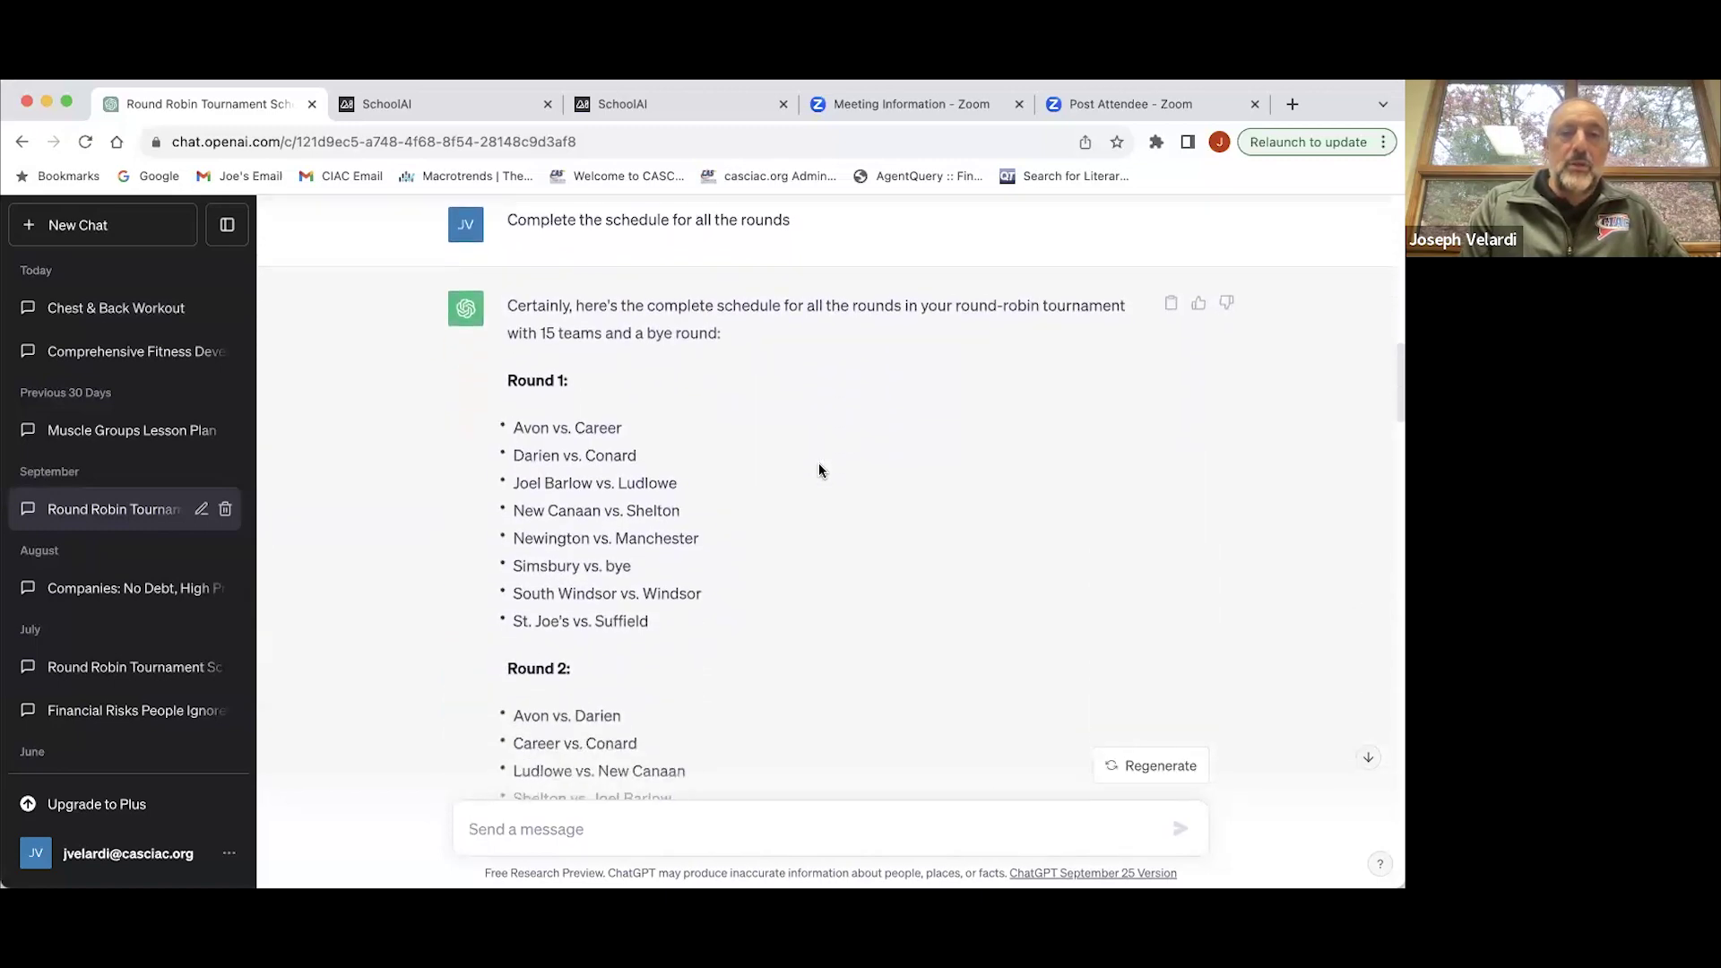
scroll(819, 471, "down", 5)
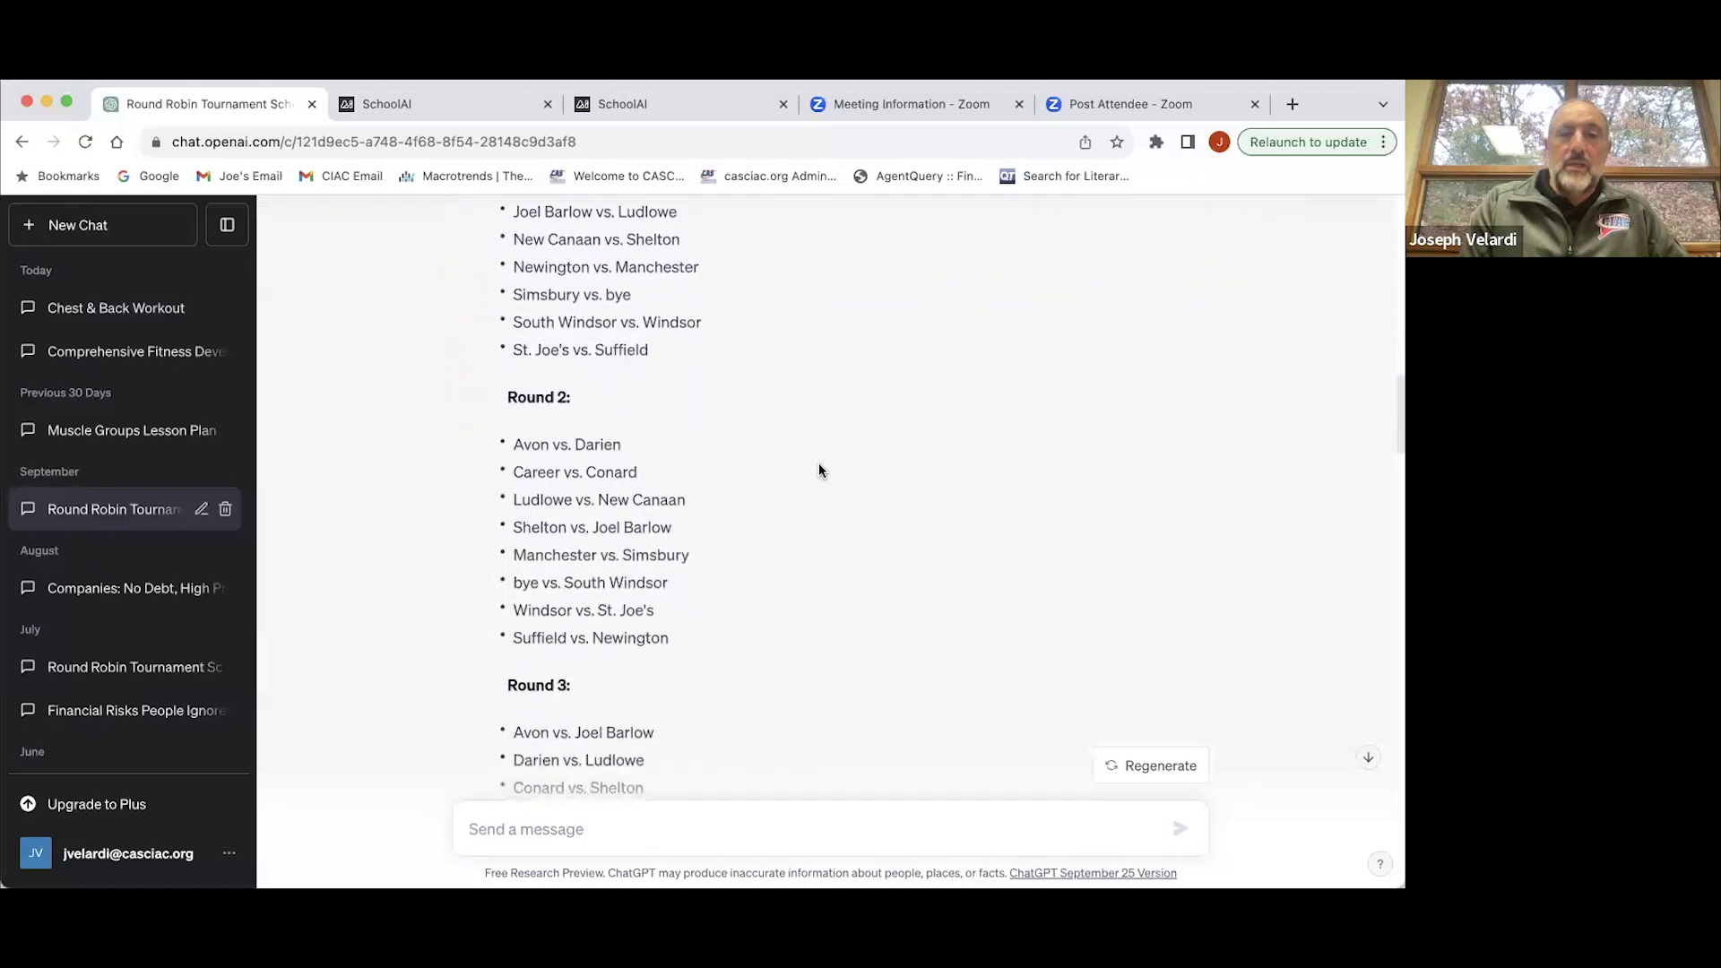
scroll(819, 470, "down", 3)
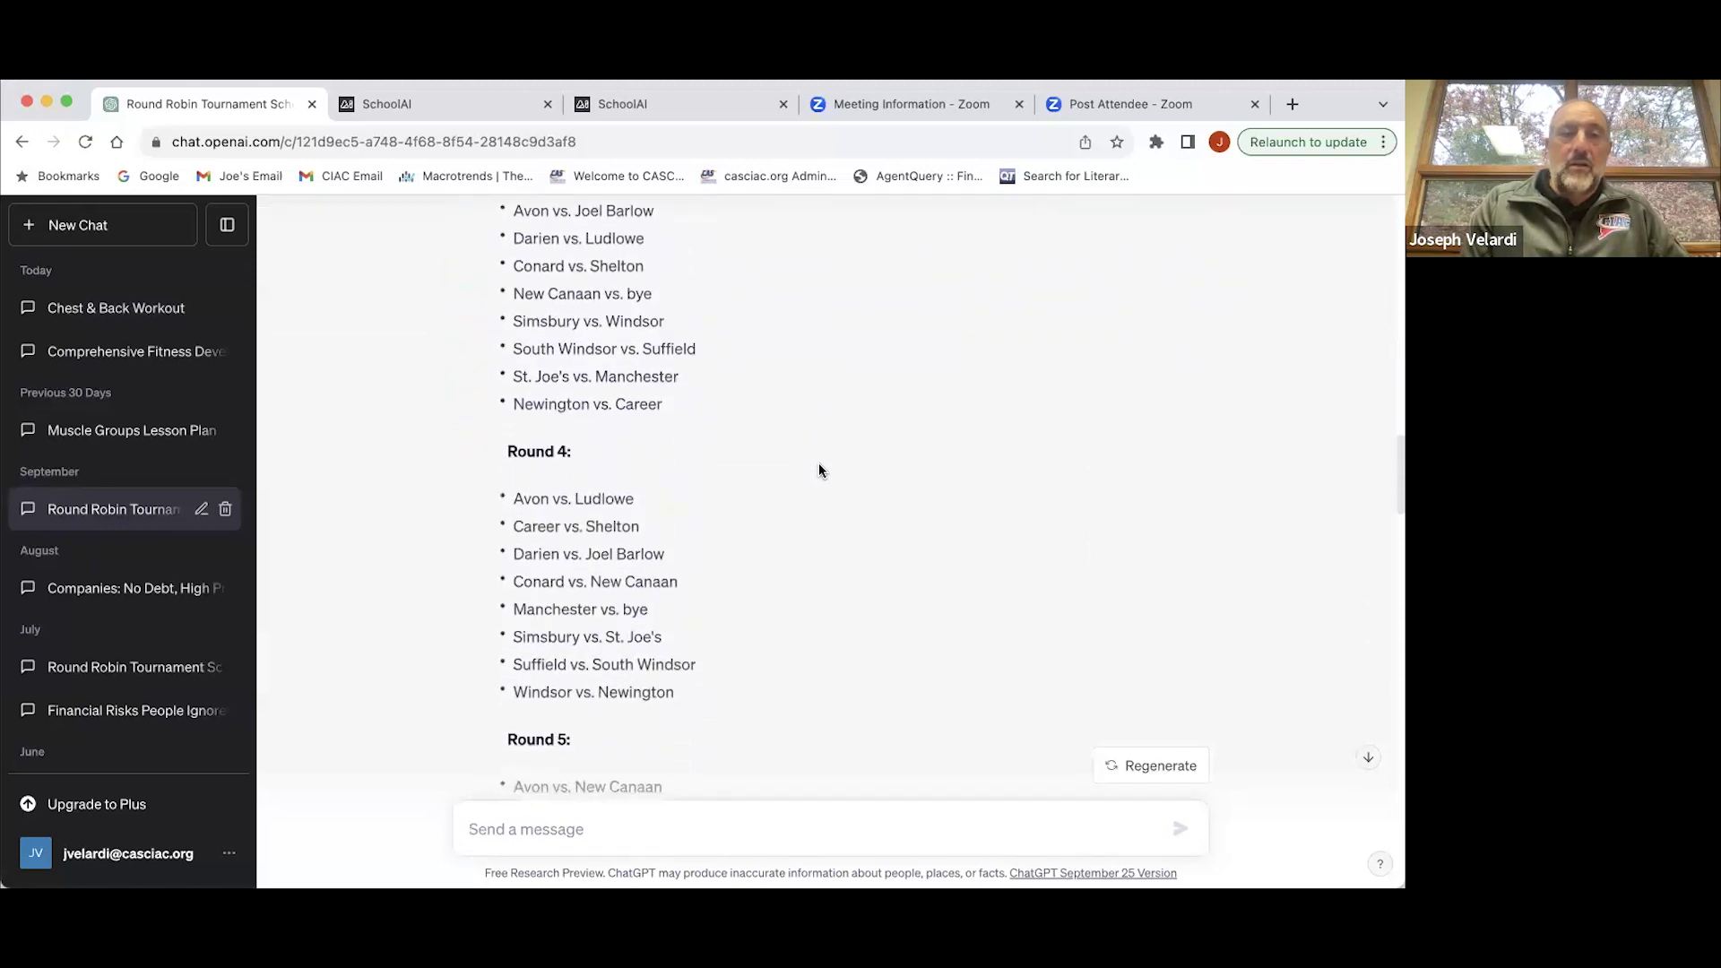
scroll(819, 470, "down", 1)
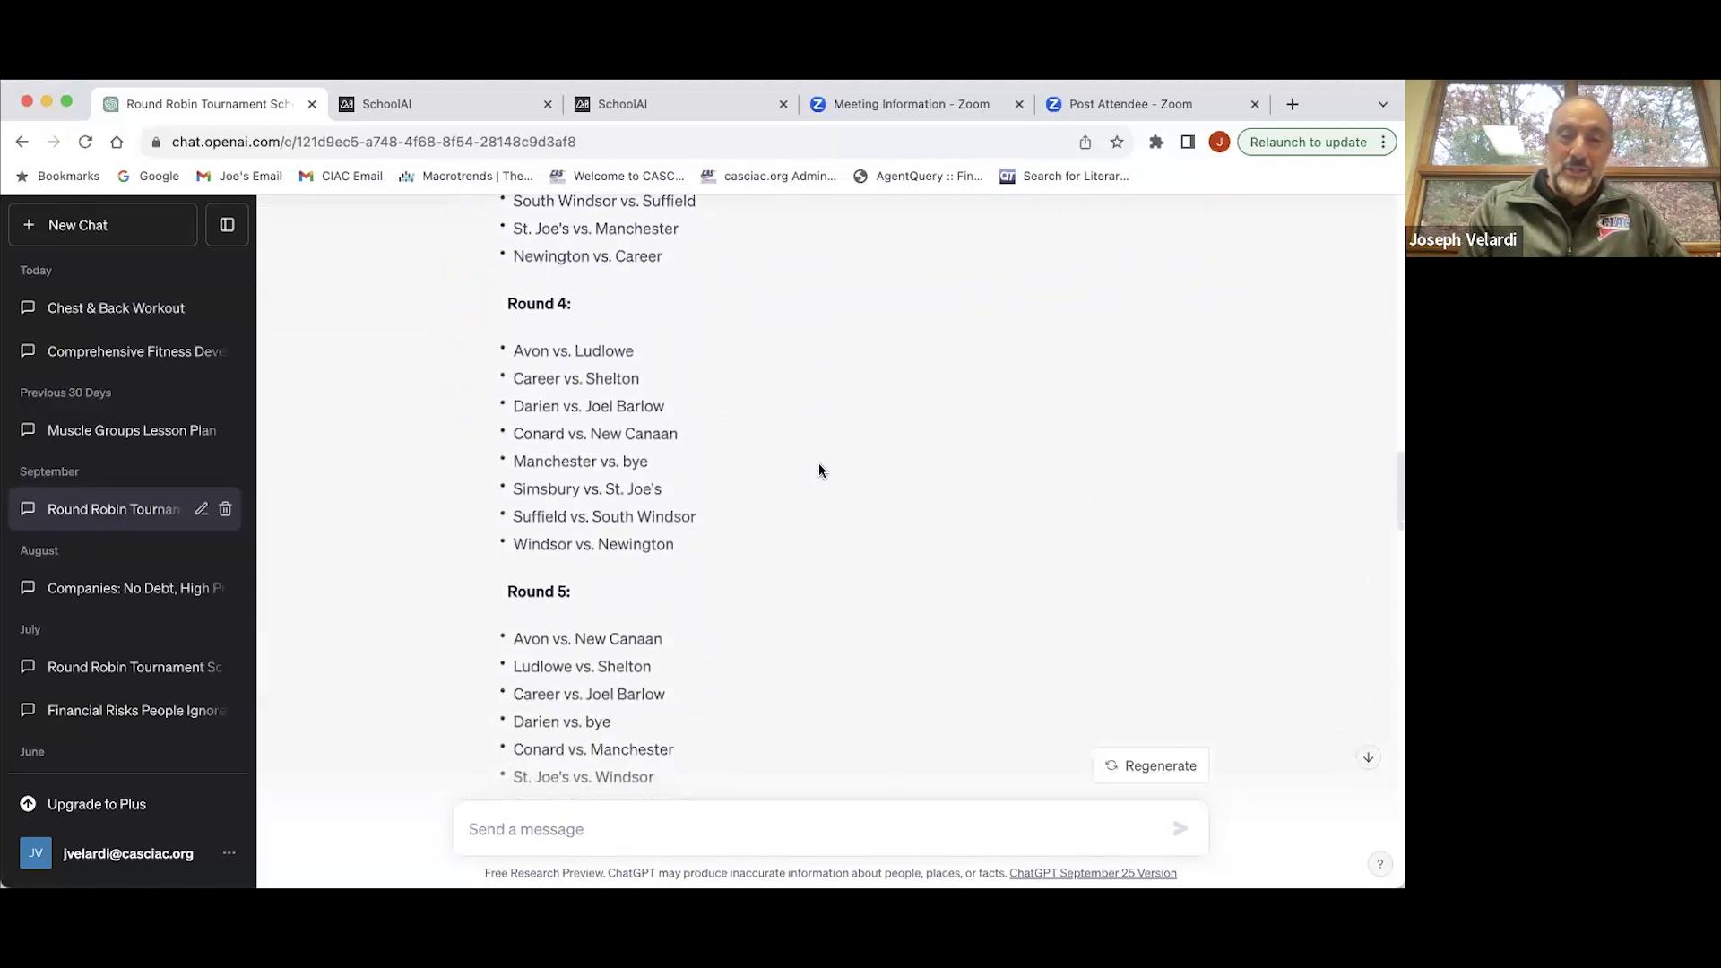
scroll(820, 470, "down", 6)
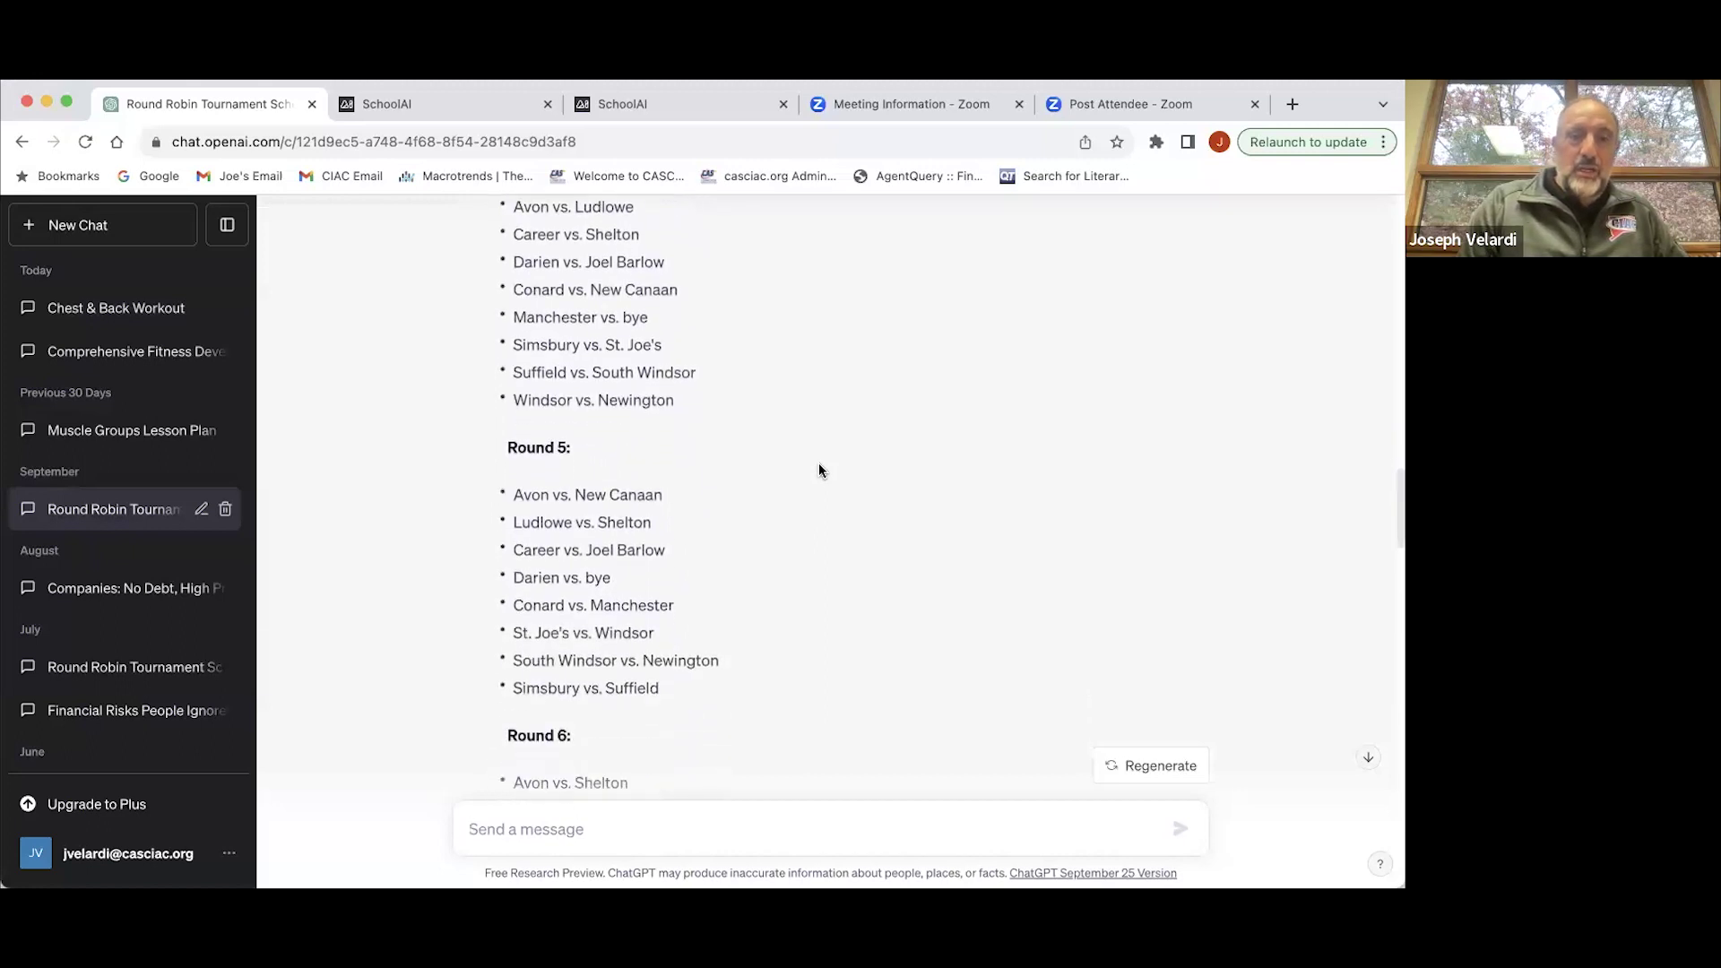
scroll(820, 470, "down", 8)
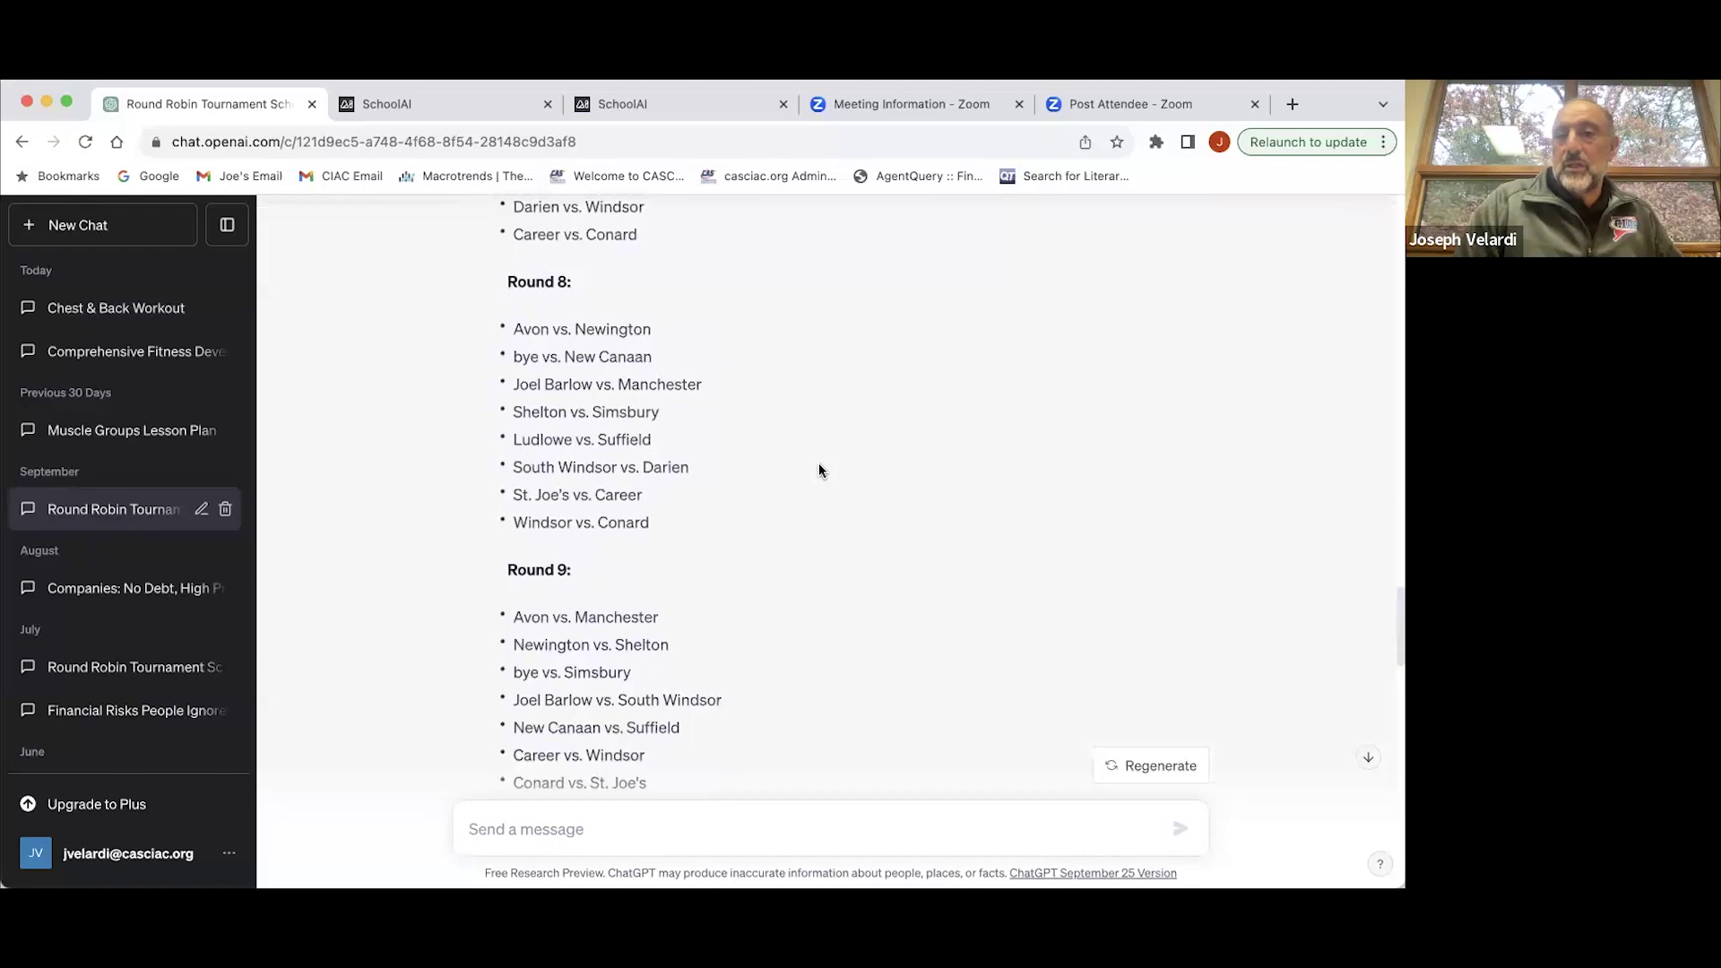
scroll(820, 468, "up", 20)
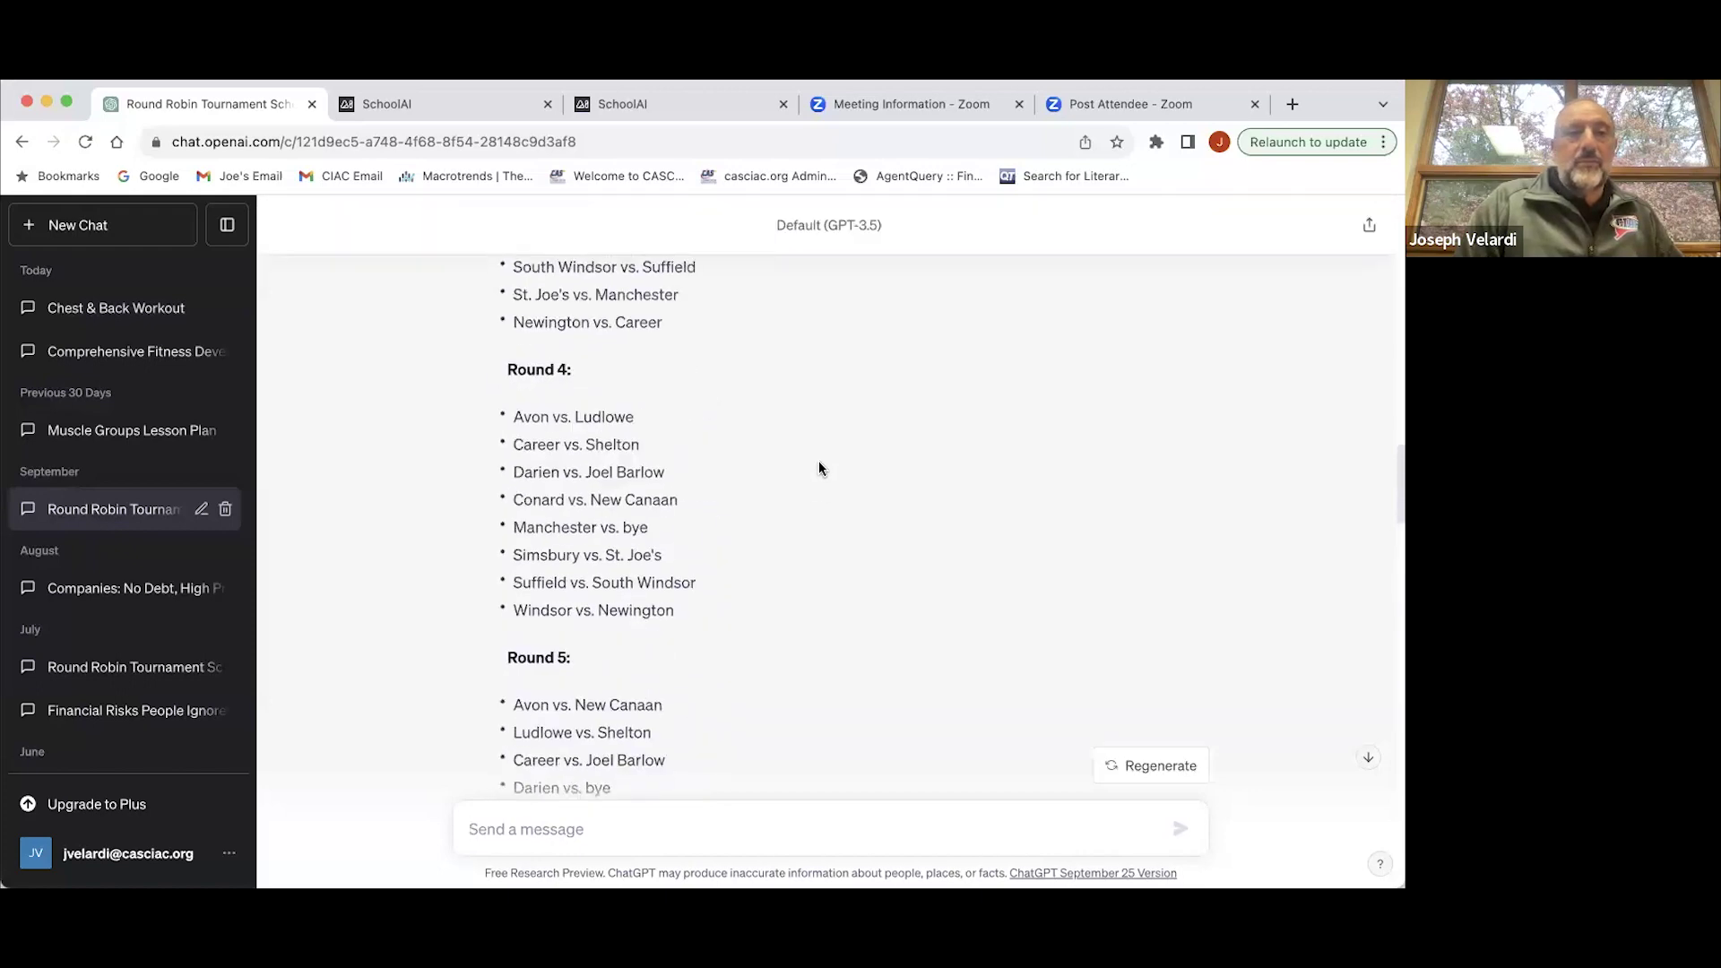
scroll(819, 469, "up", 6)
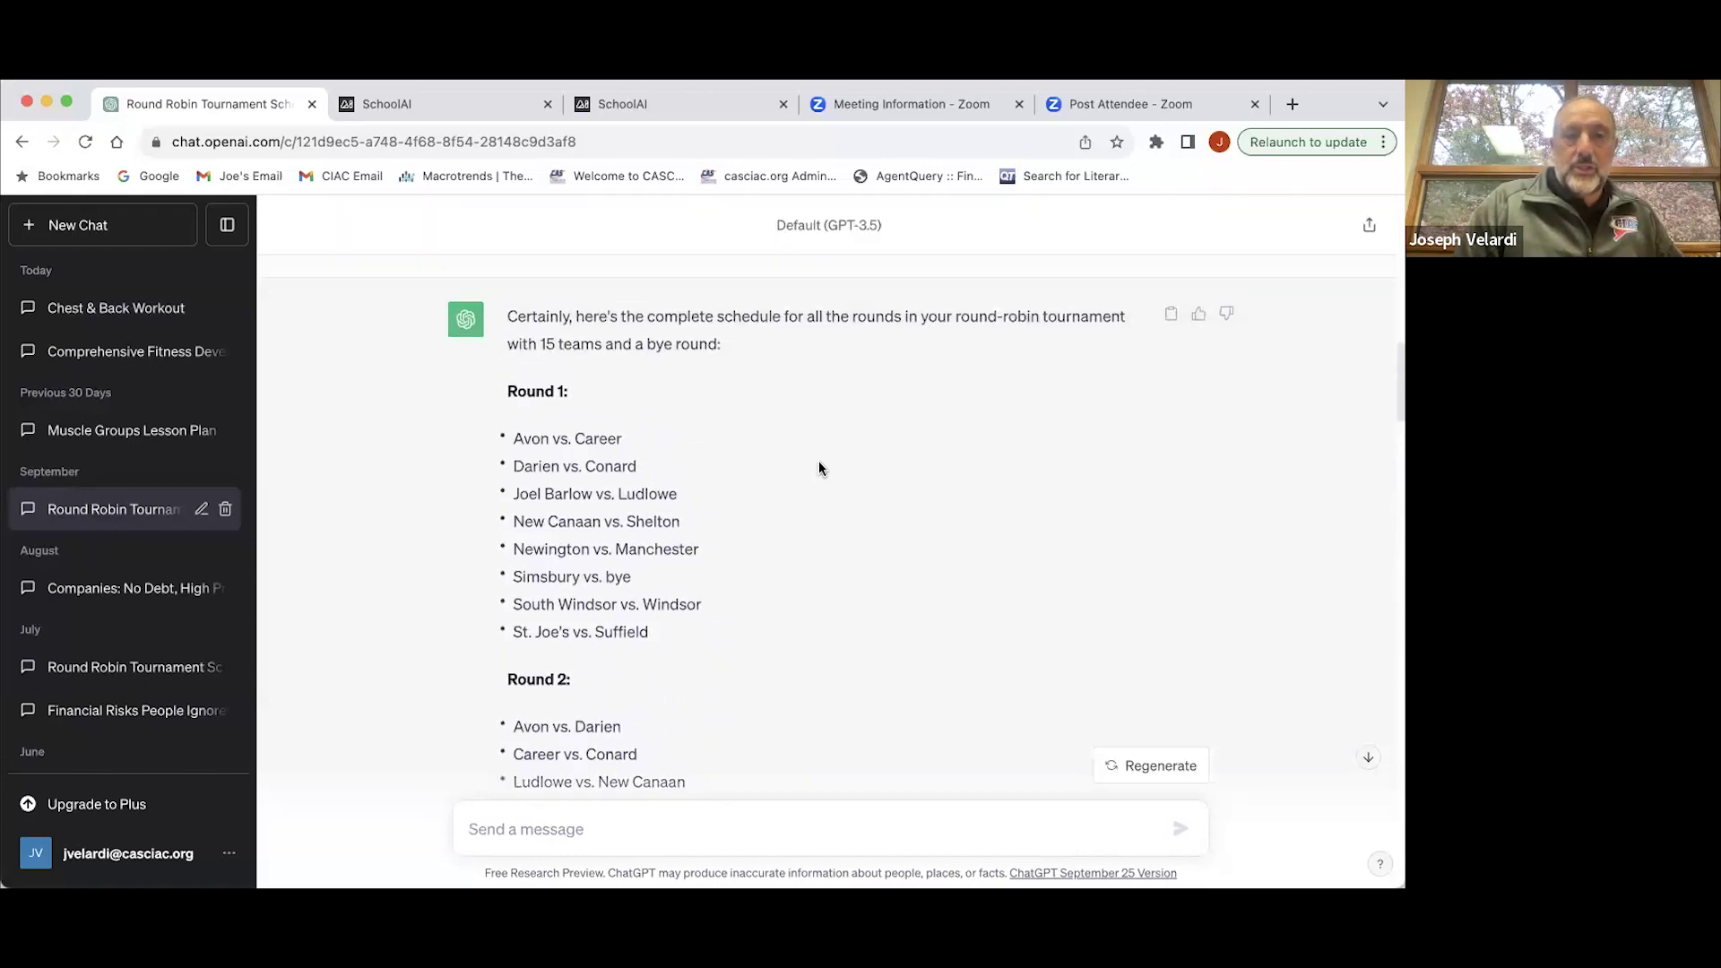
scroll(819, 469, "up", 4)
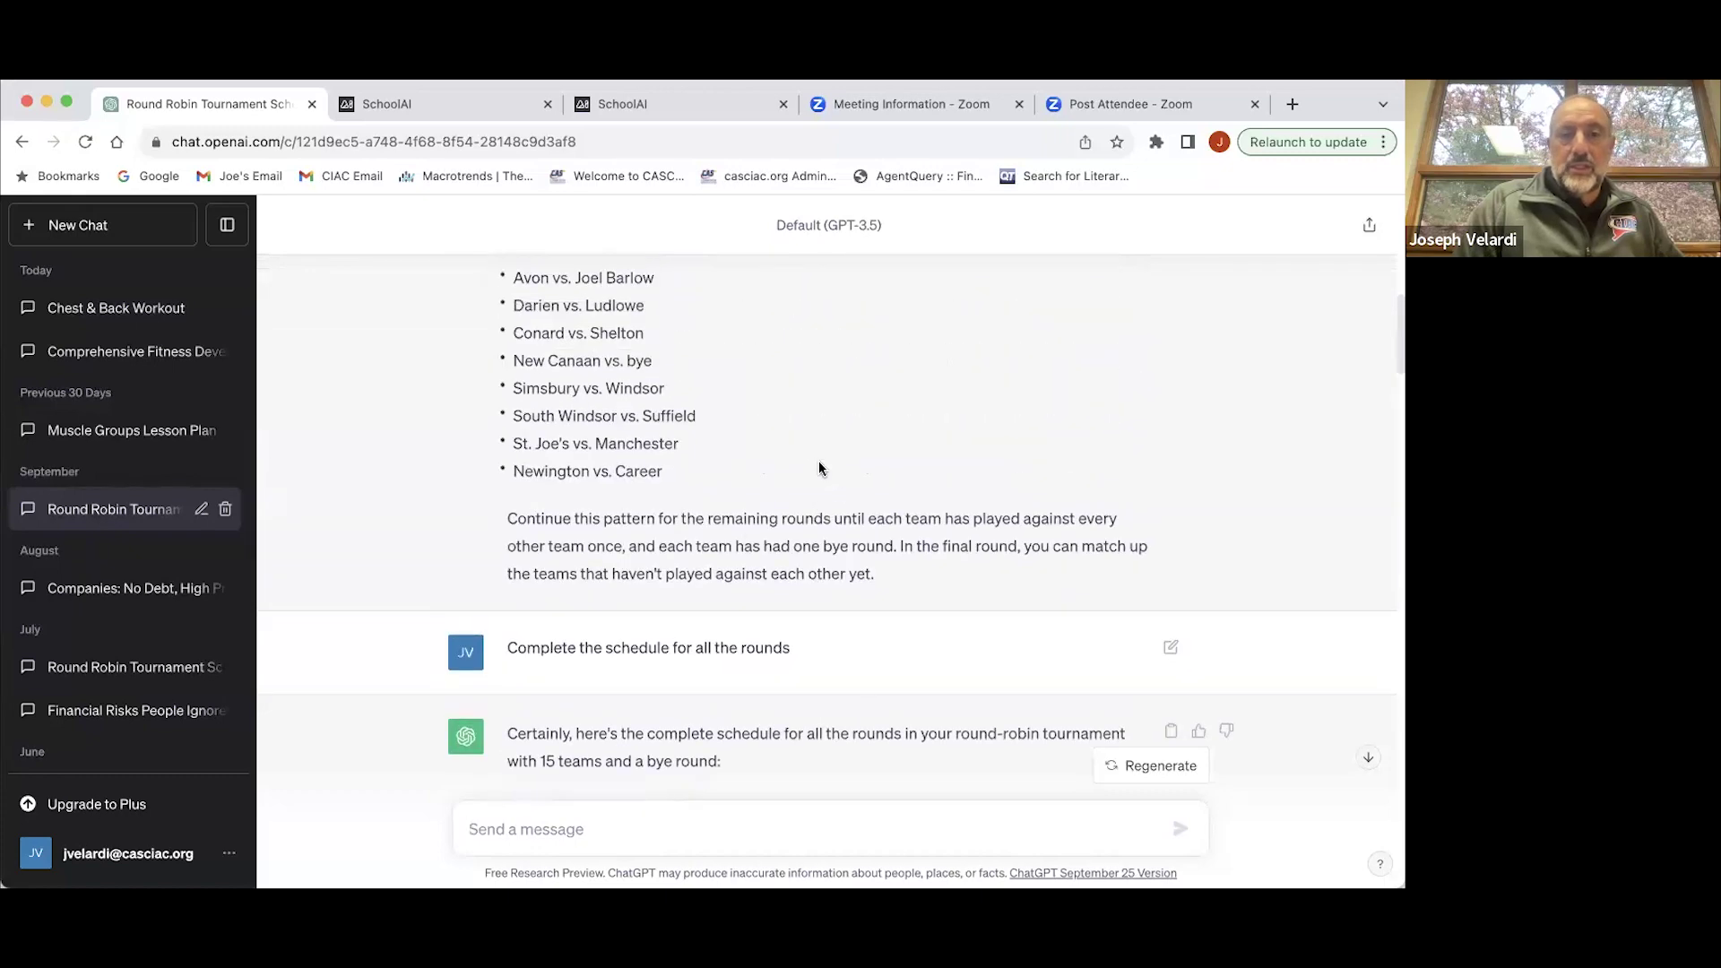
scroll(819, 469, "down", 10)
scroll(820, 468, "up", 6)
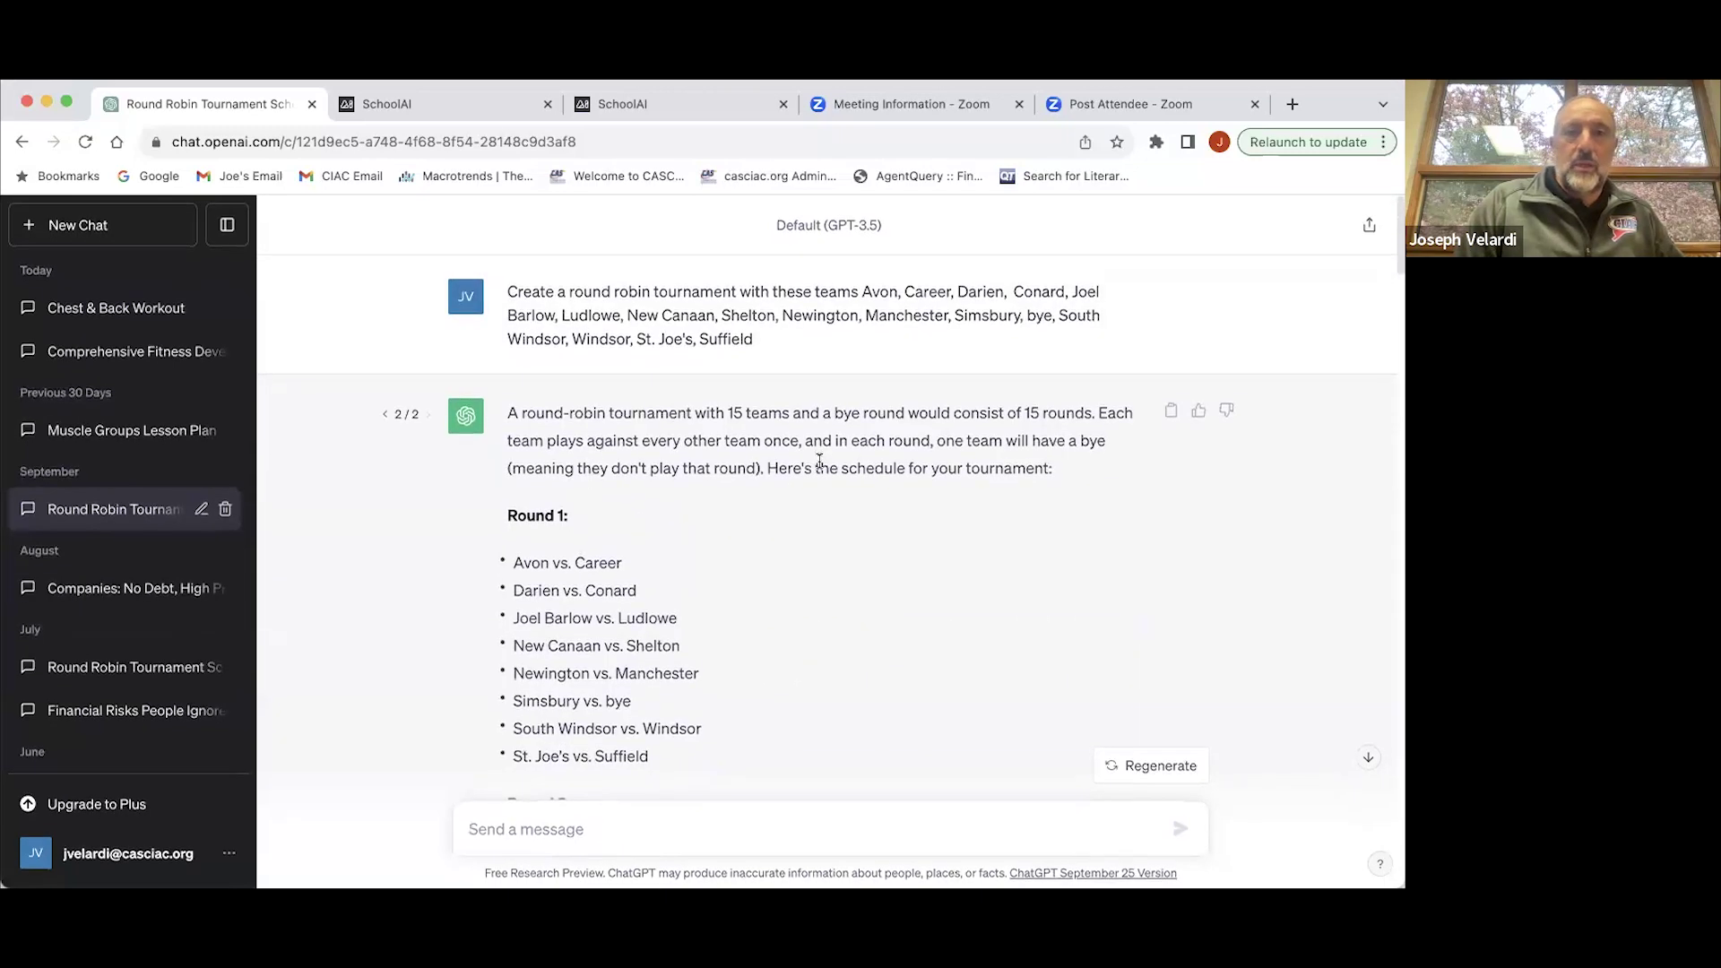
left_click(422, 109)
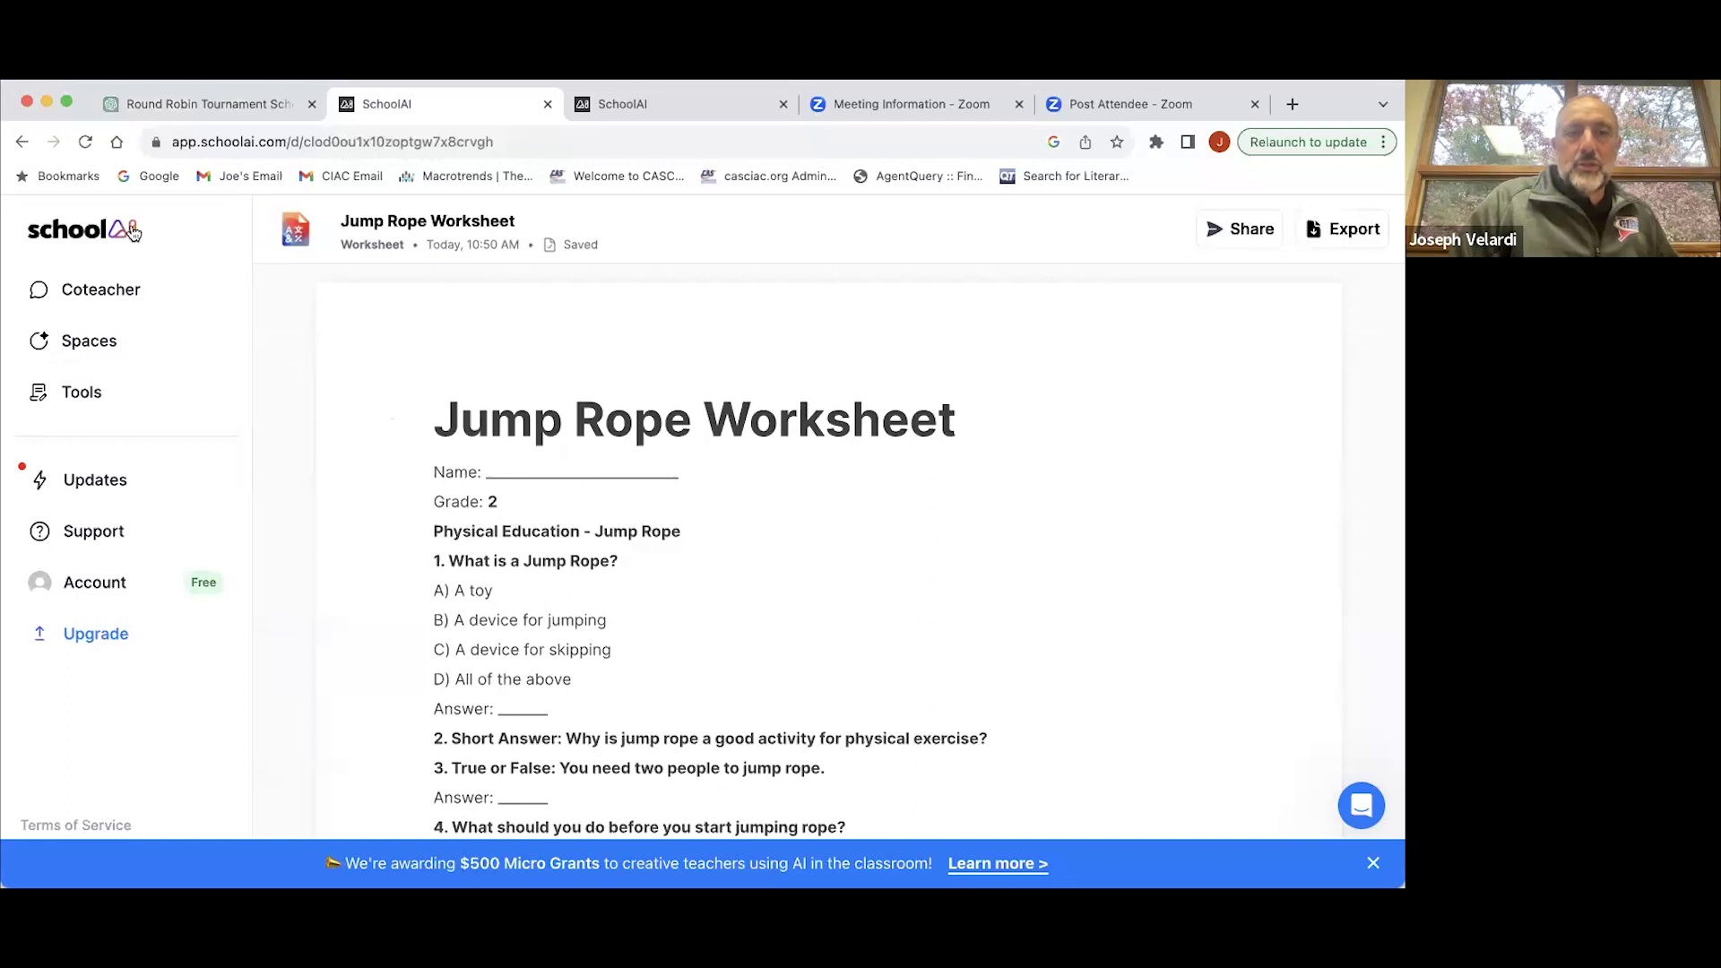
Step: Open the blank Course Outline form and look over its Course Details fields, then return to the Jump Rope Worksheet
left_click(653, 110)
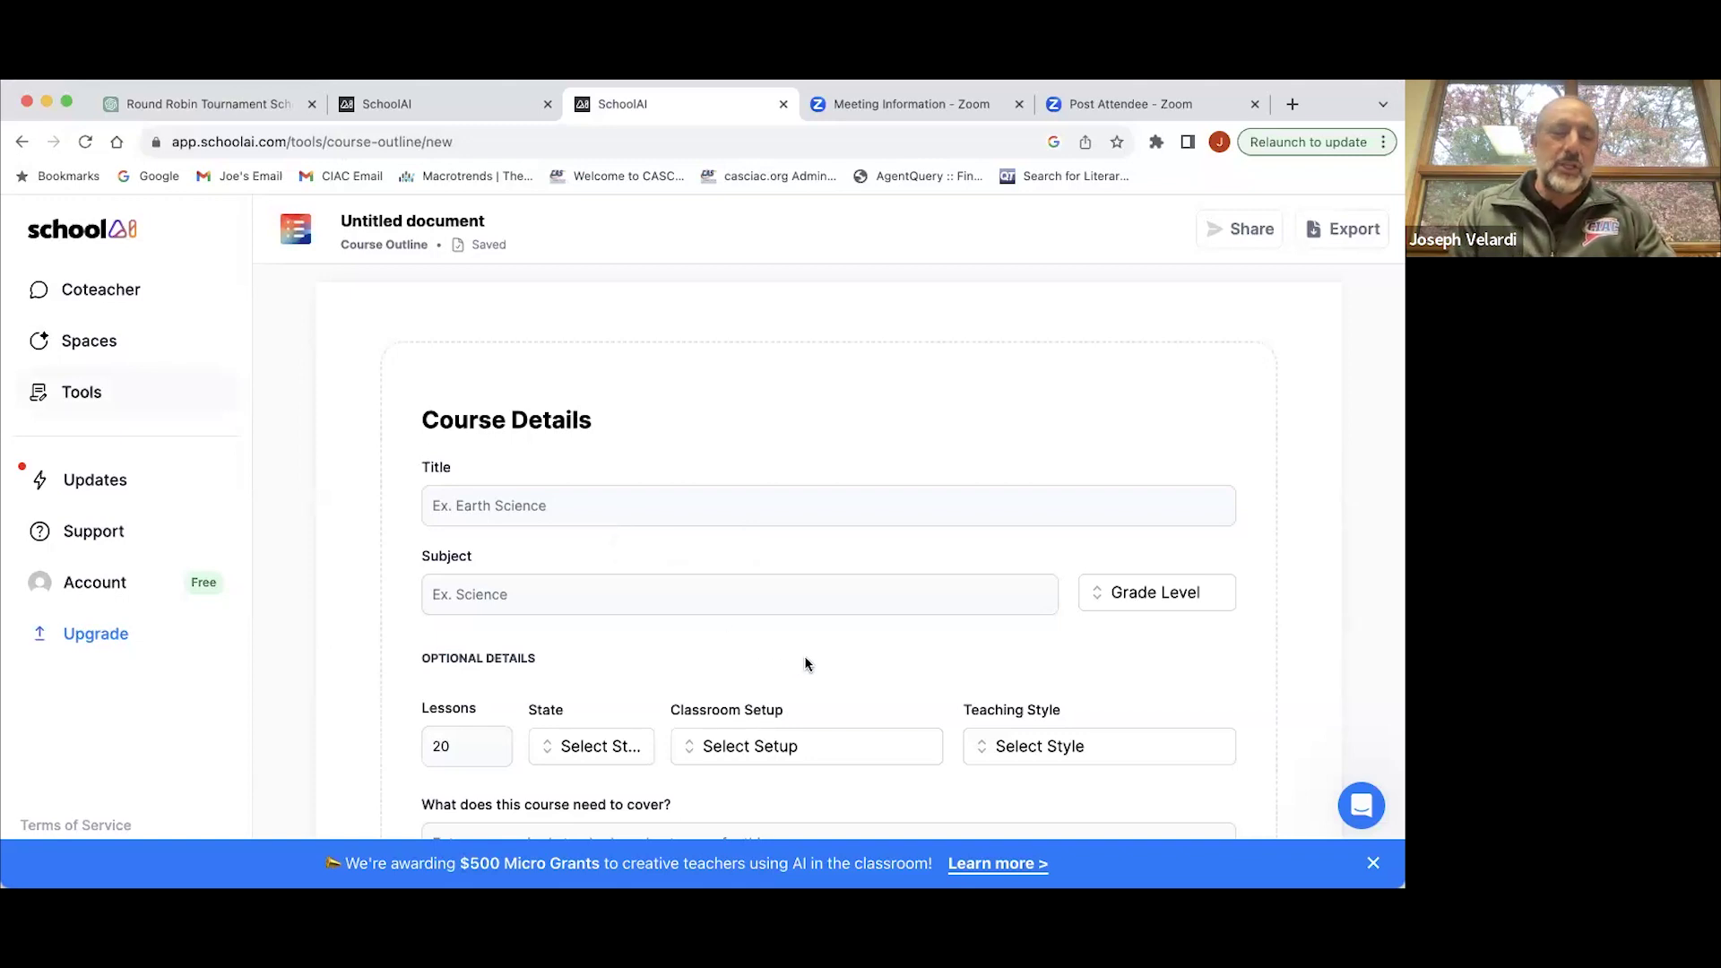
scroll(805, 661, "down", 2)
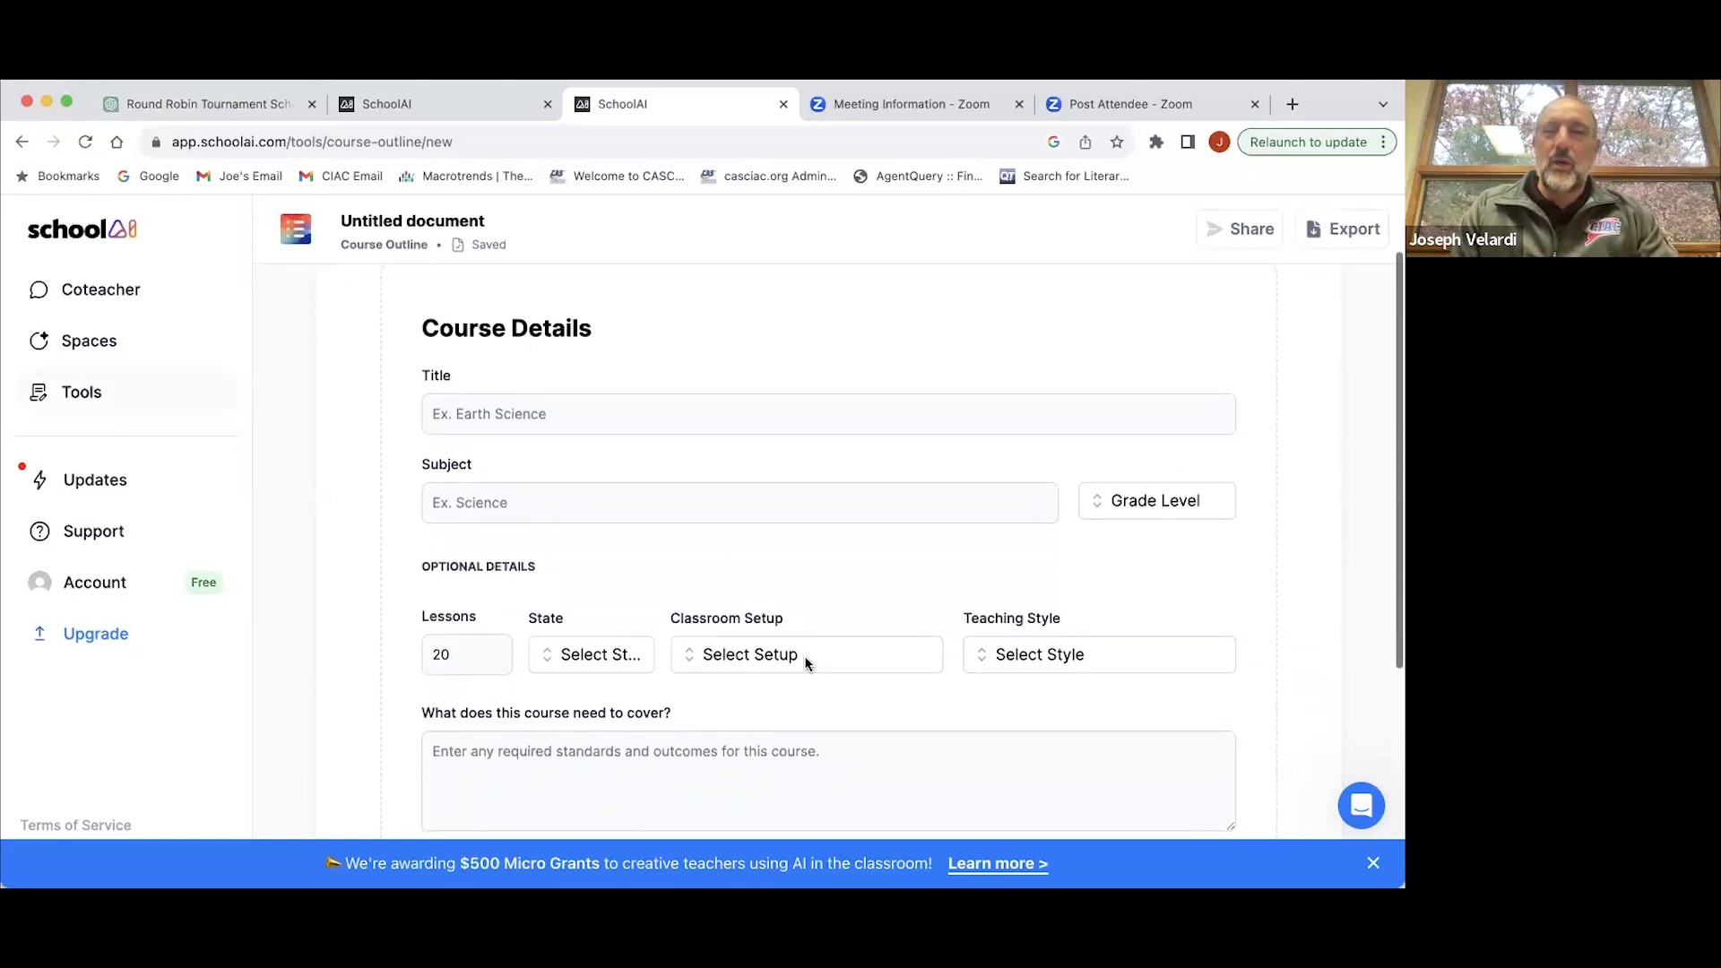
scroll(805, 664, "down", 1)
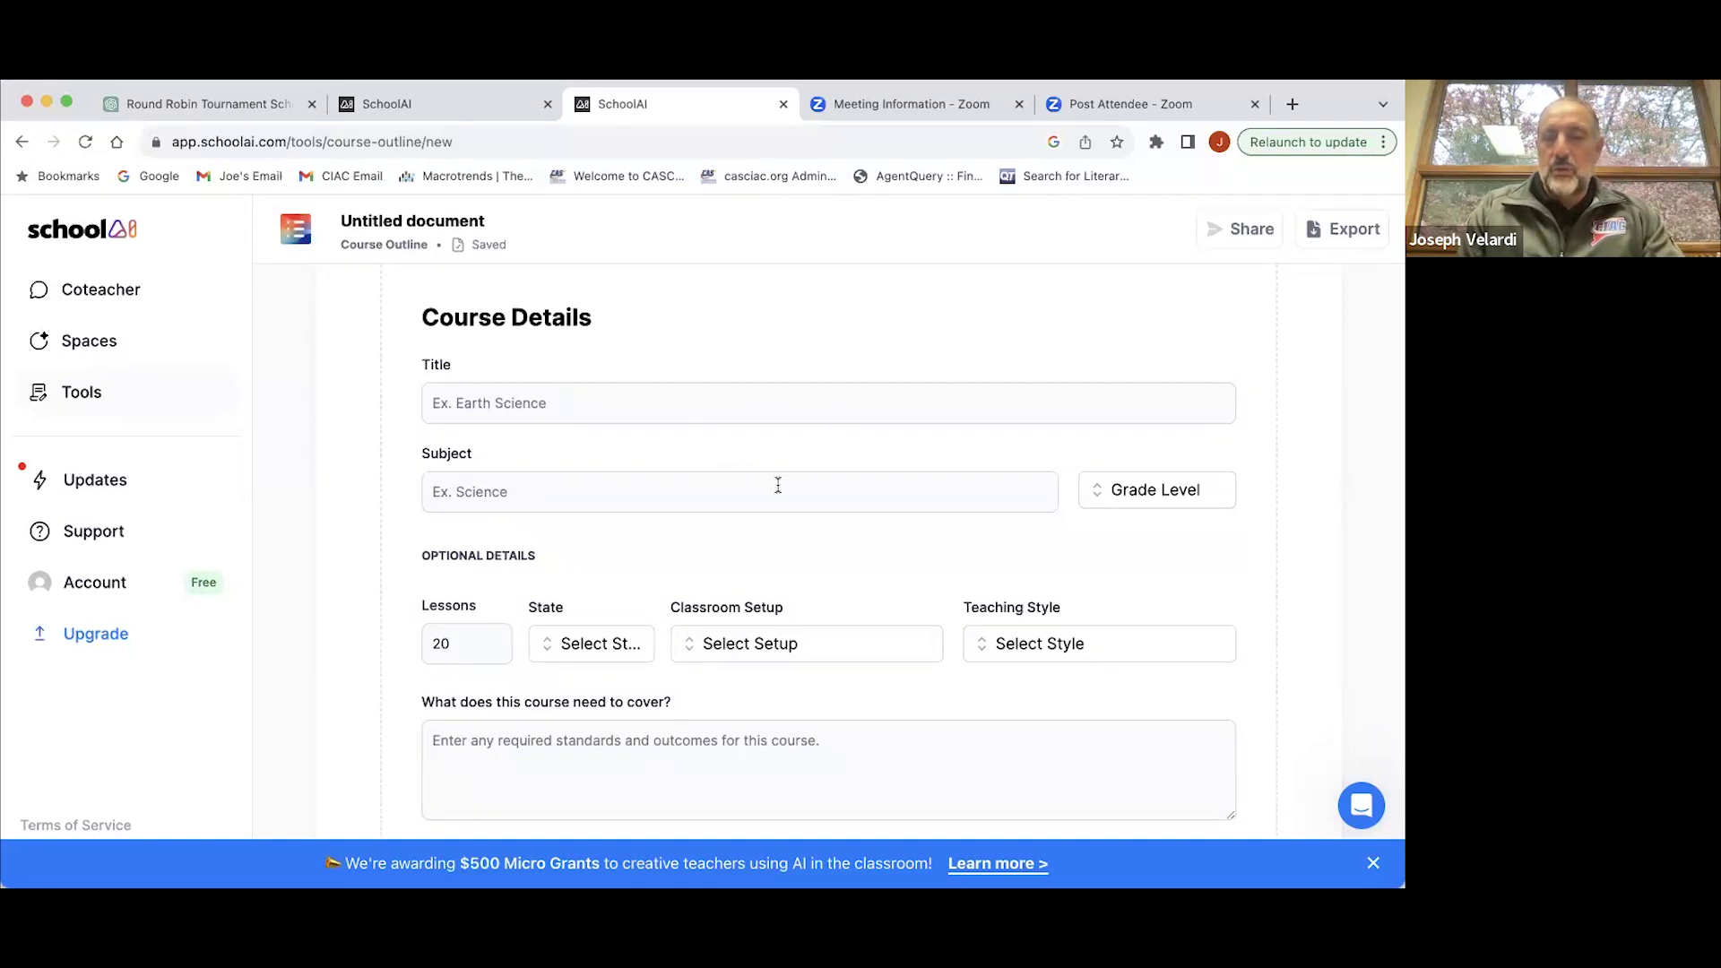
scroll(778, 485, "down", 3)
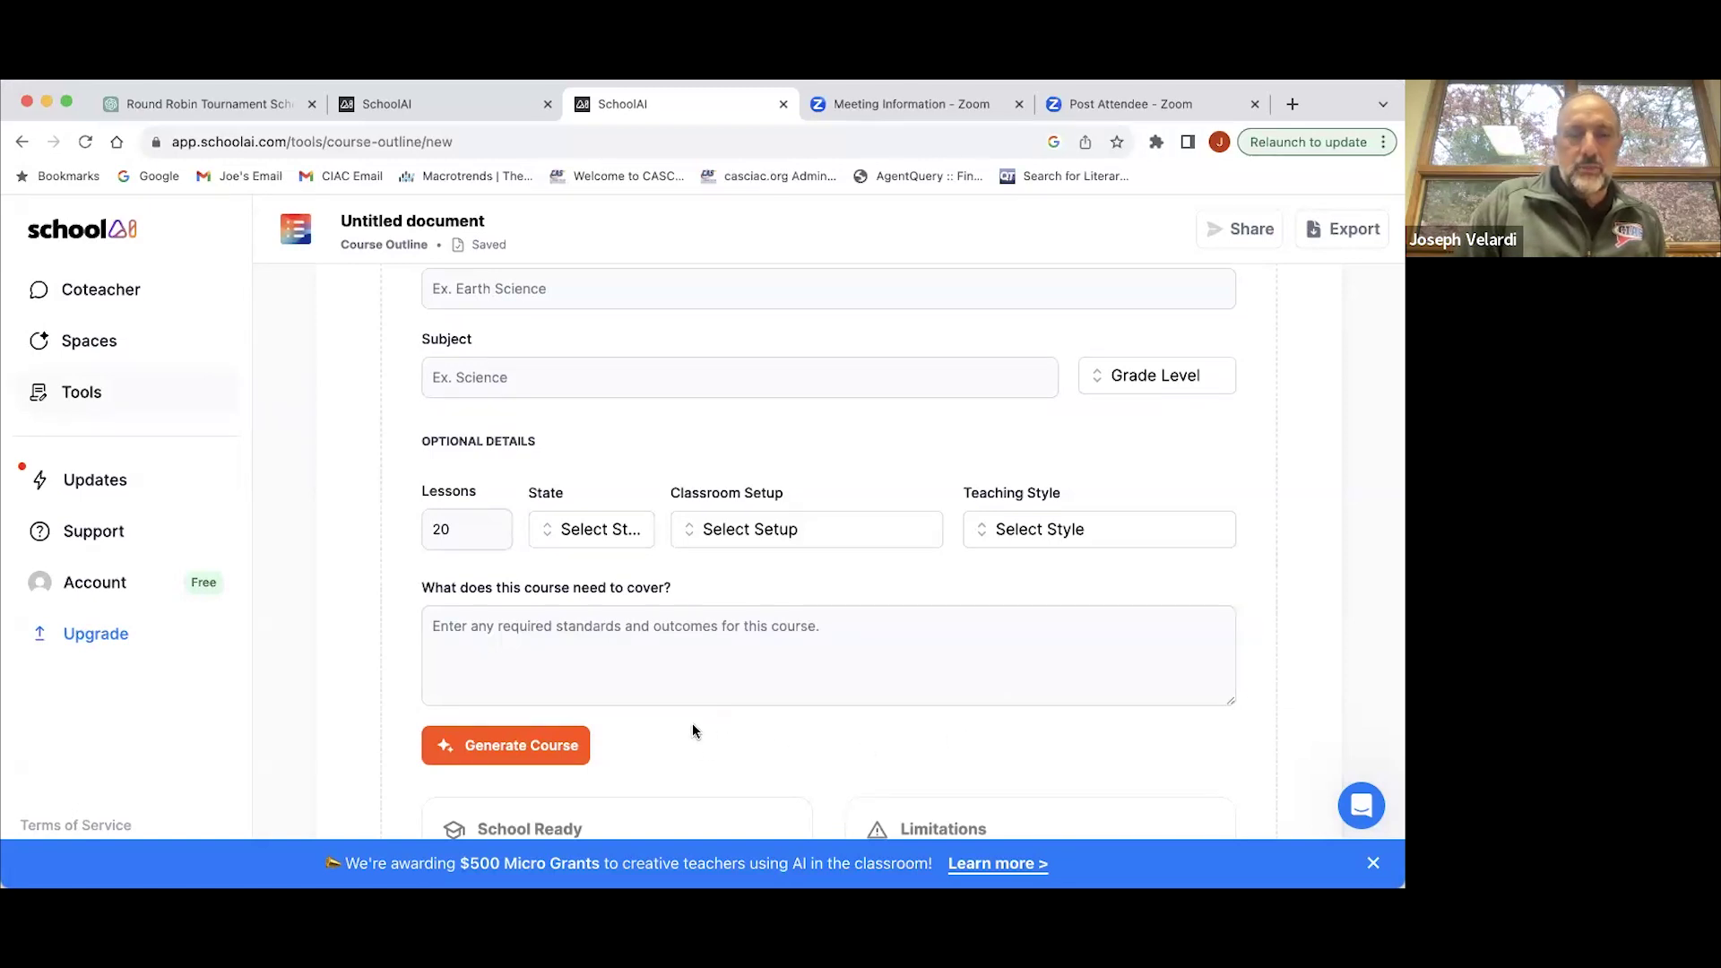
scroll(692, 725, "up", 3)
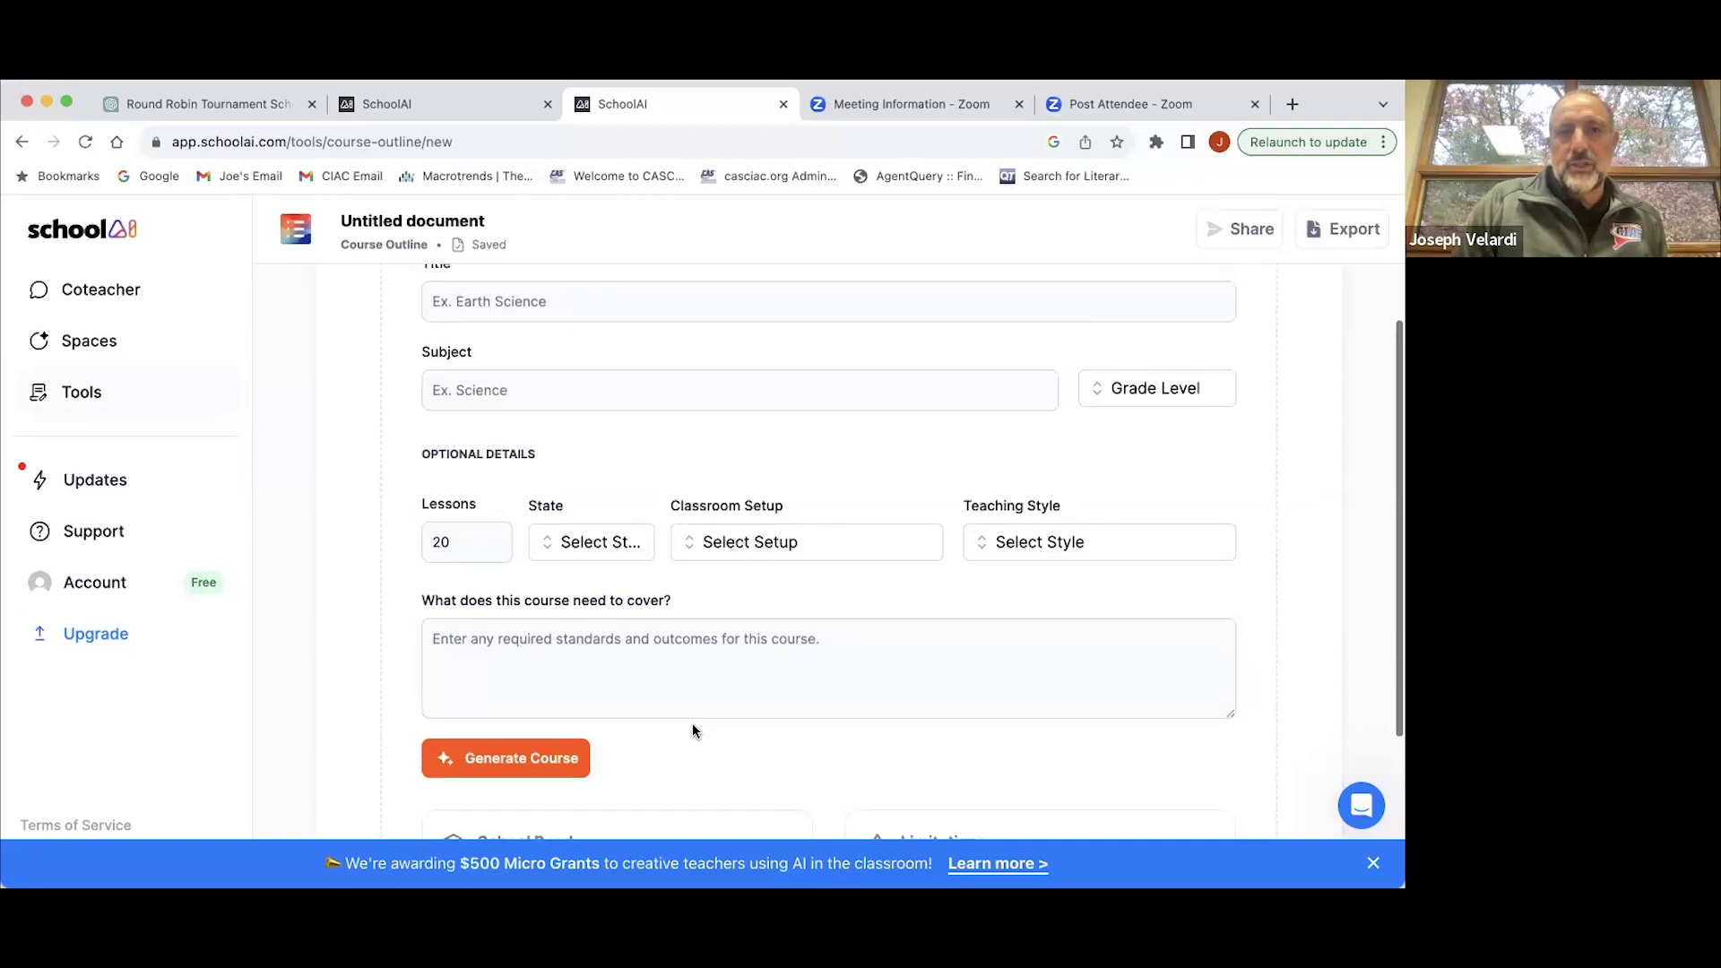
scroll(693, 724, "up", 1)
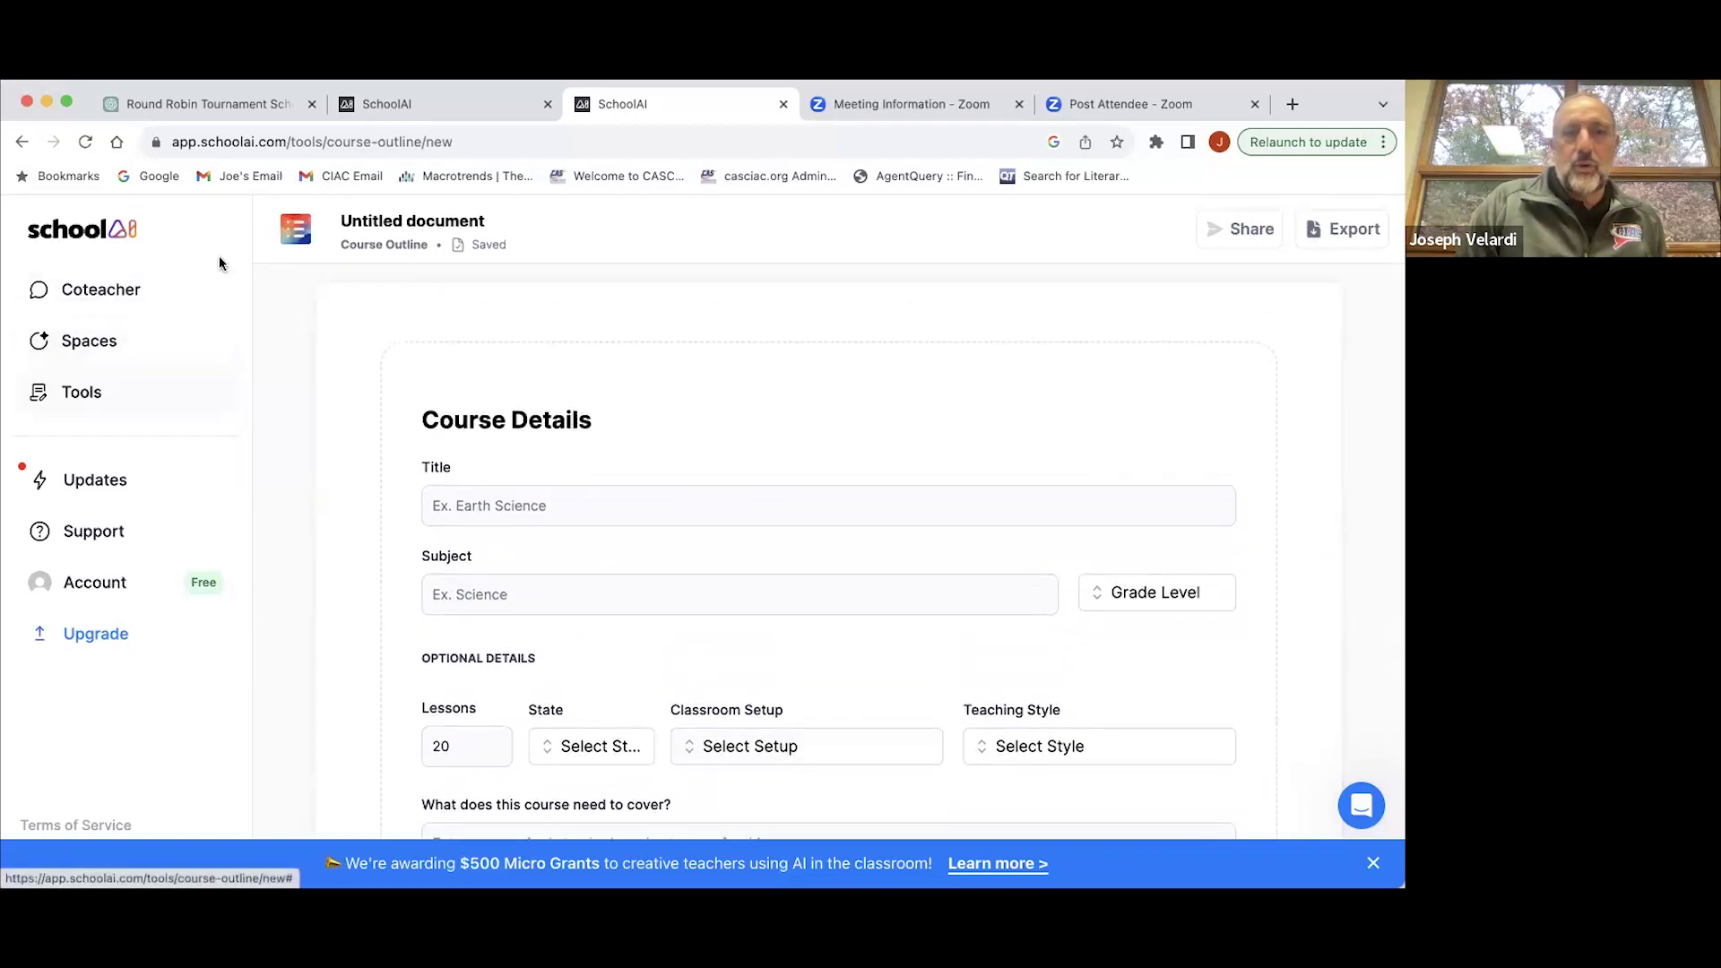
left_click(415, 106)
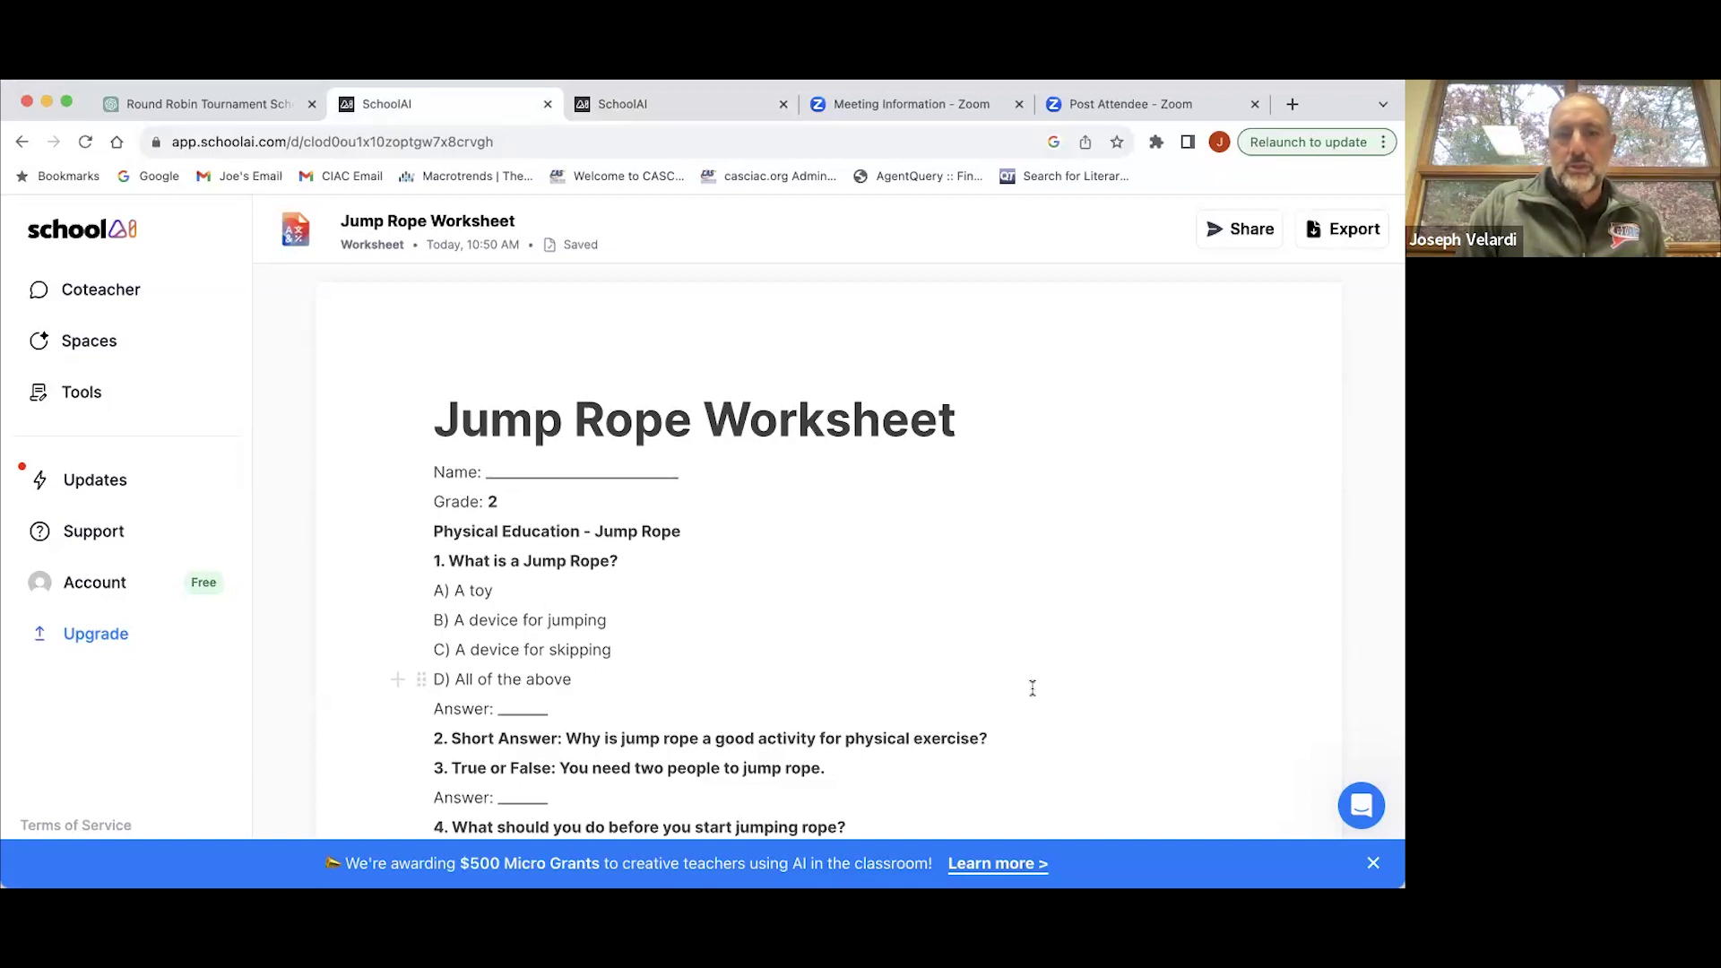
Step: Scroll the Jump Rope Worksheet down to question 10 on the Double Under and back up
scroll(1046, 661, "down", 5)
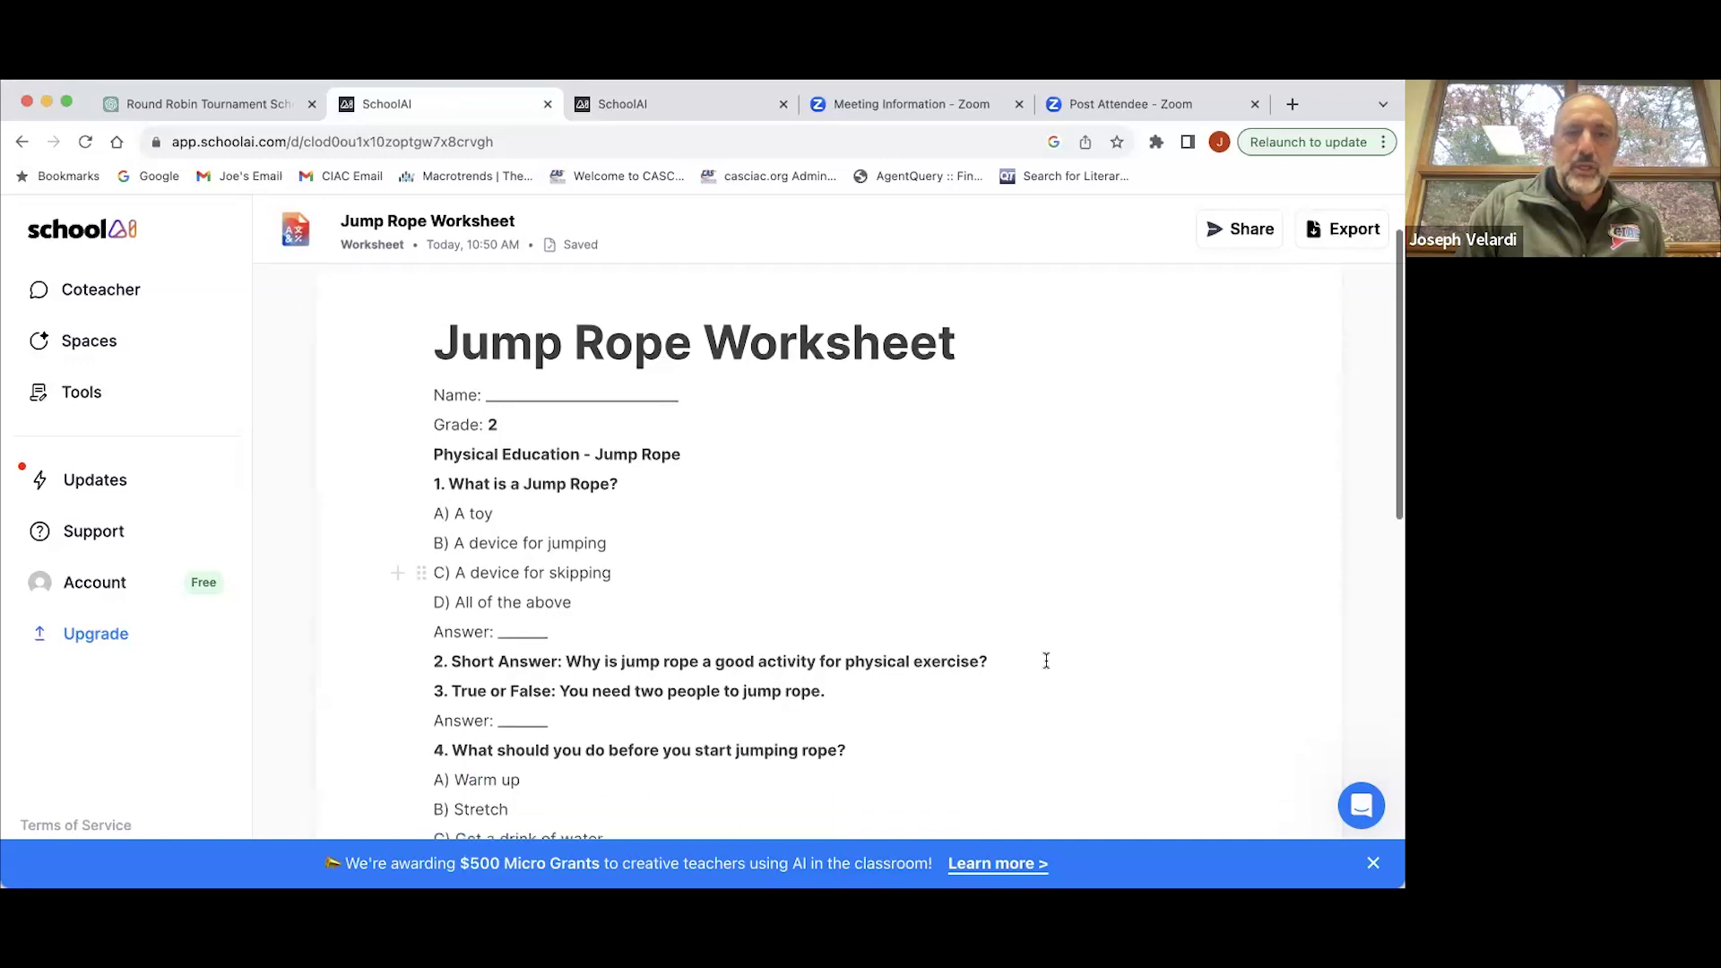
scroll(1046, 660, "down", 3)
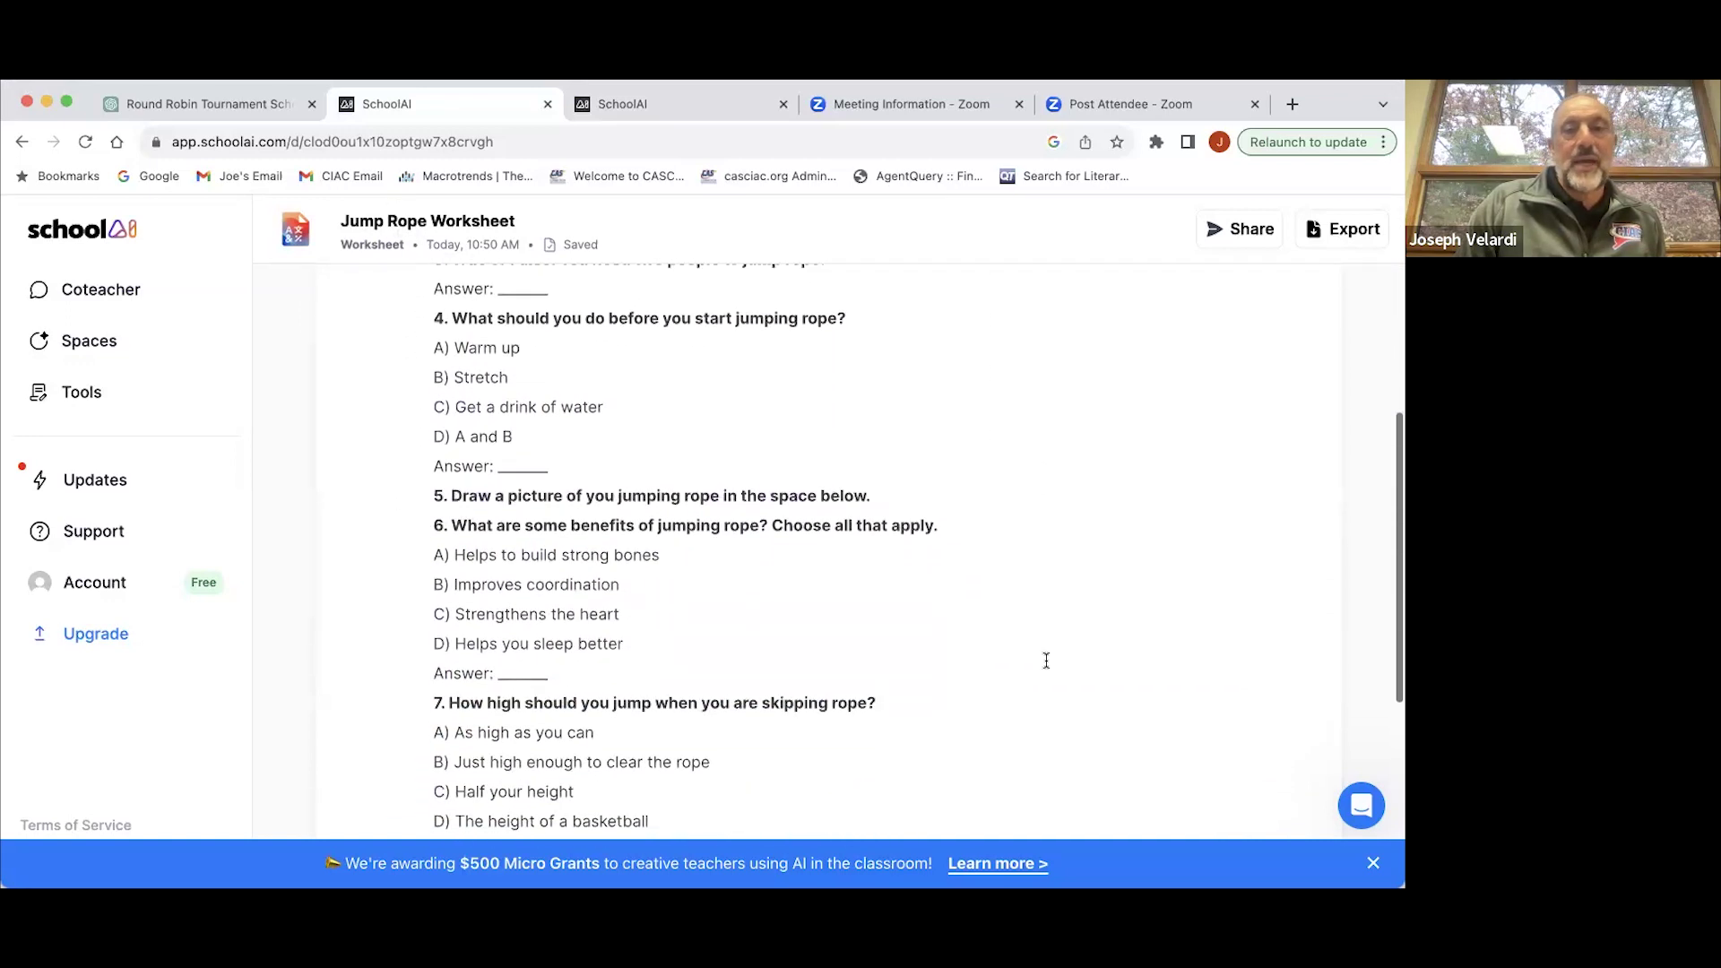
scroll(1046, 660, "down", 3)
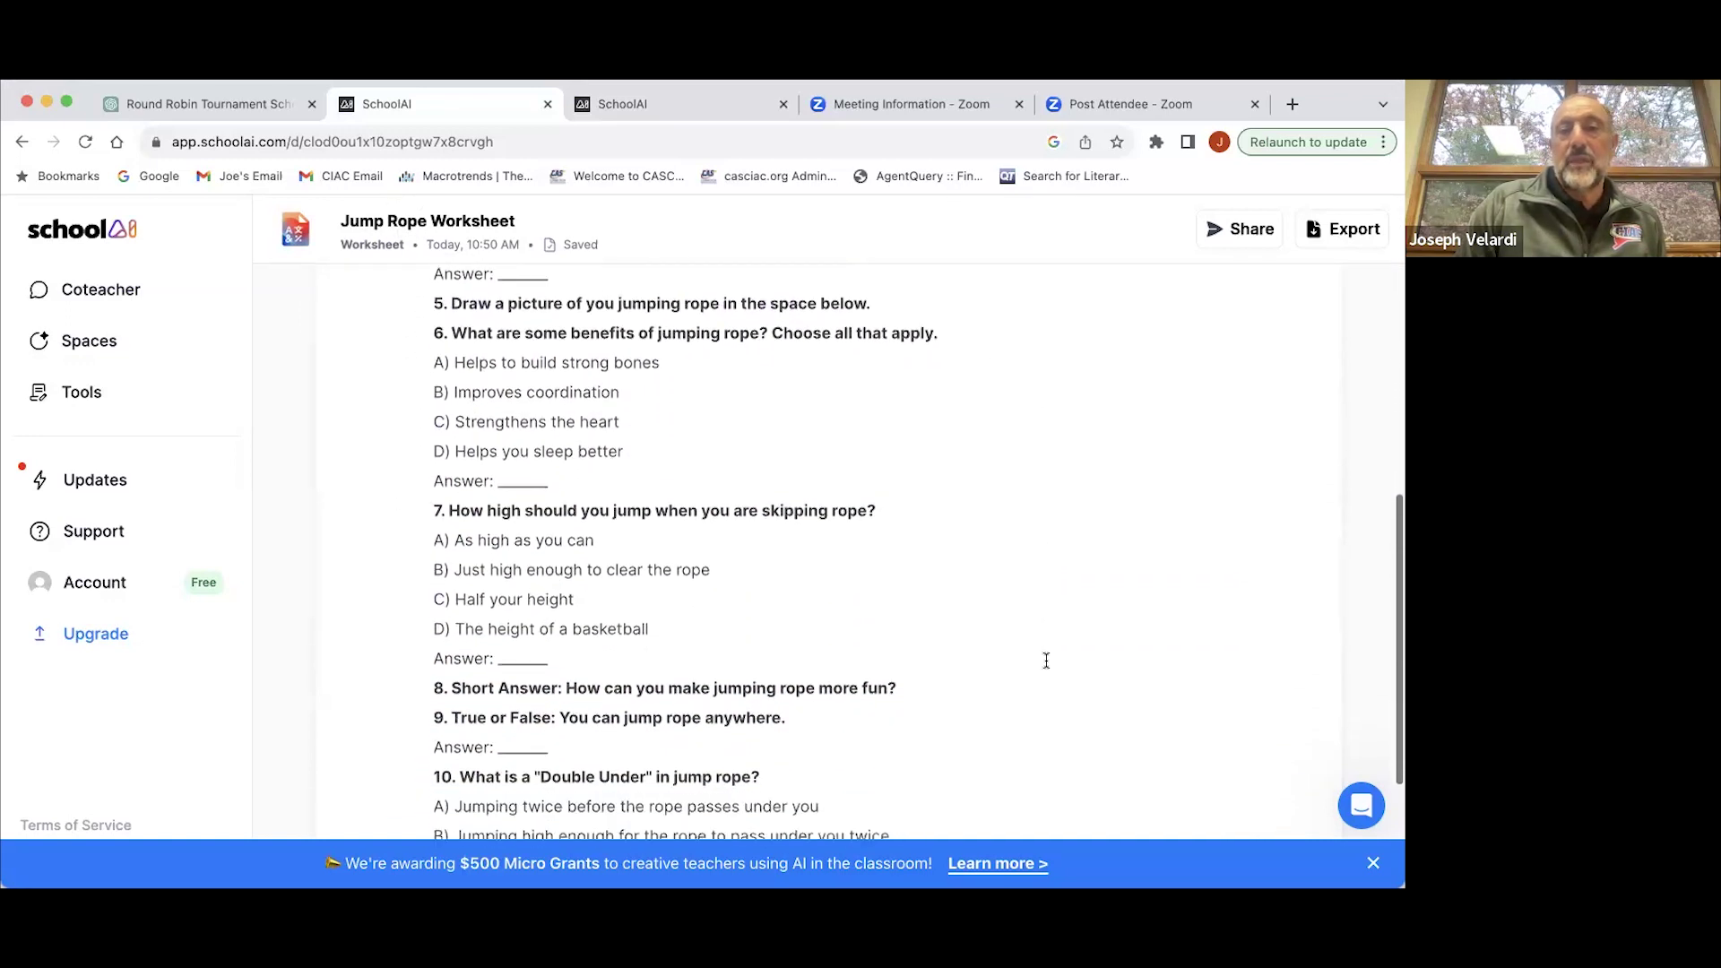
scroll(1046, 661, "down", 1)
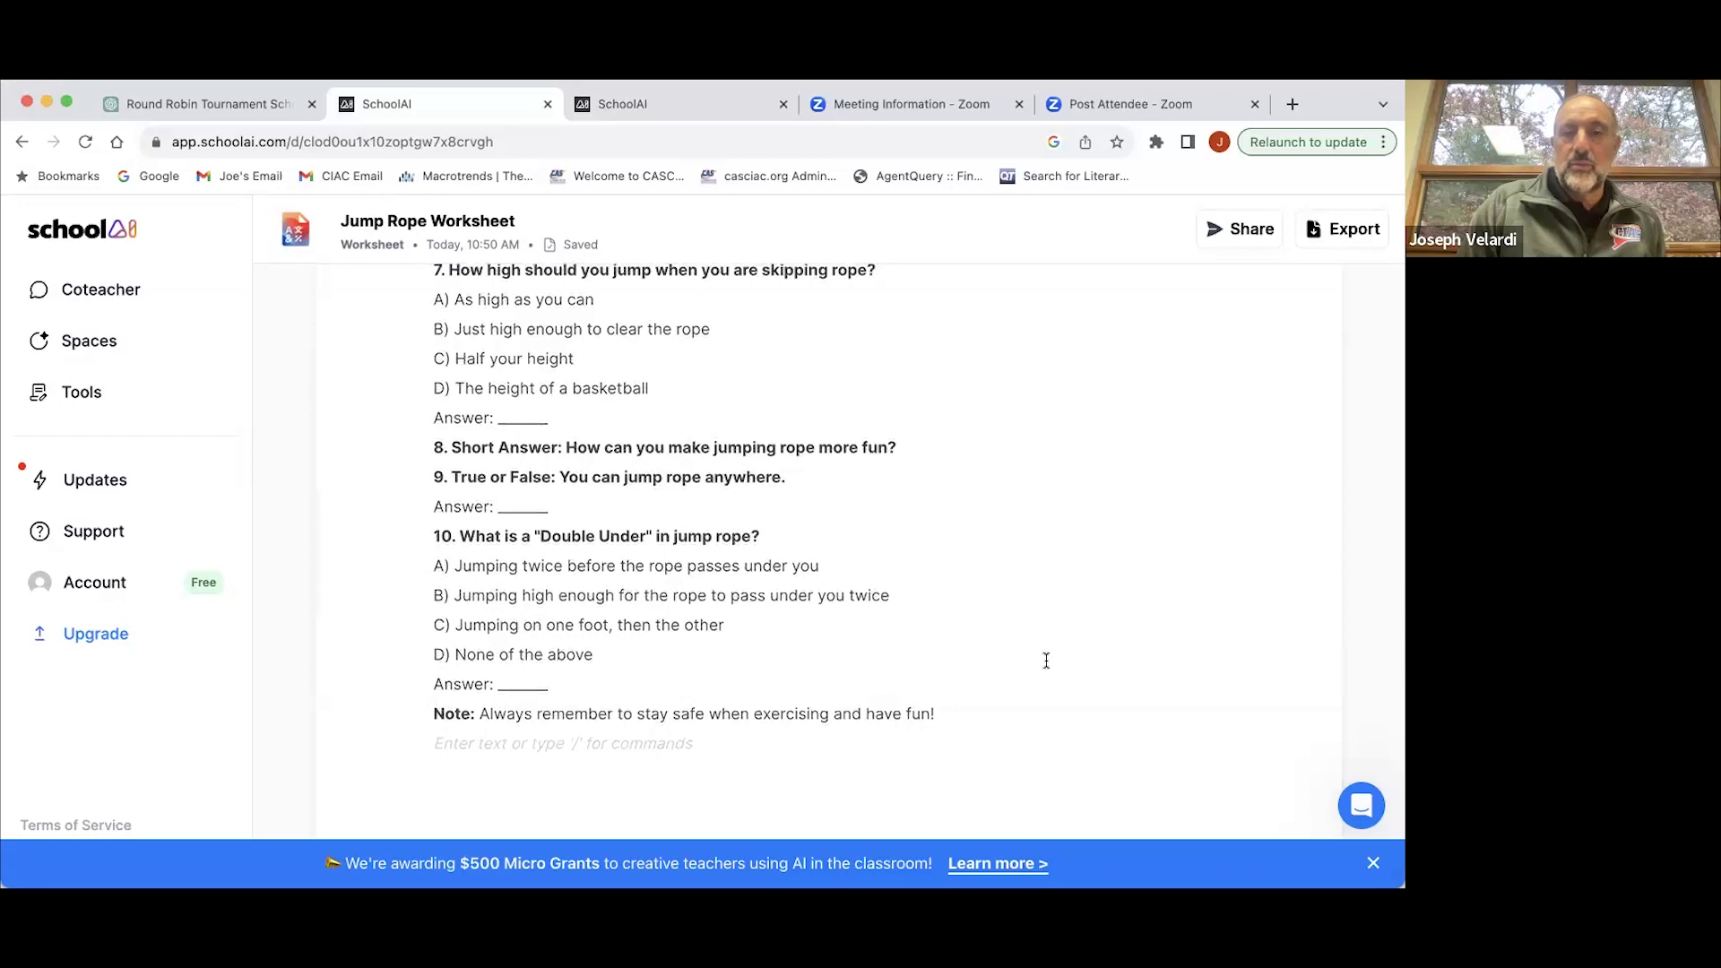
scroll(1046, 661, "up", 15)
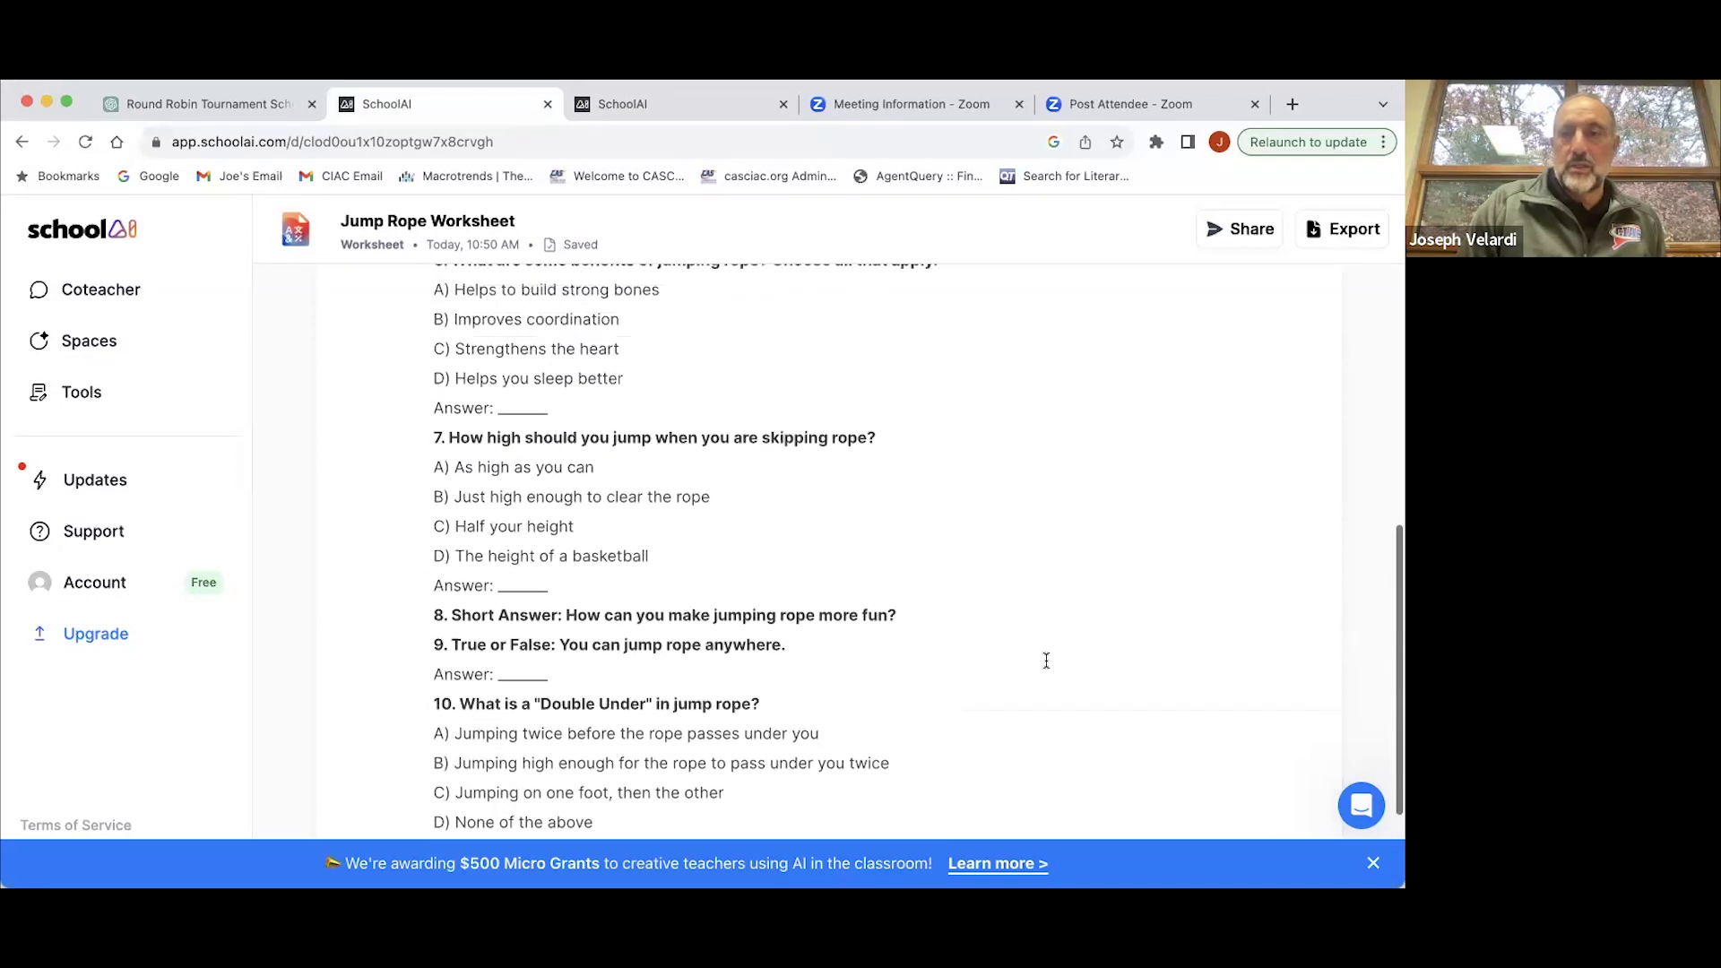